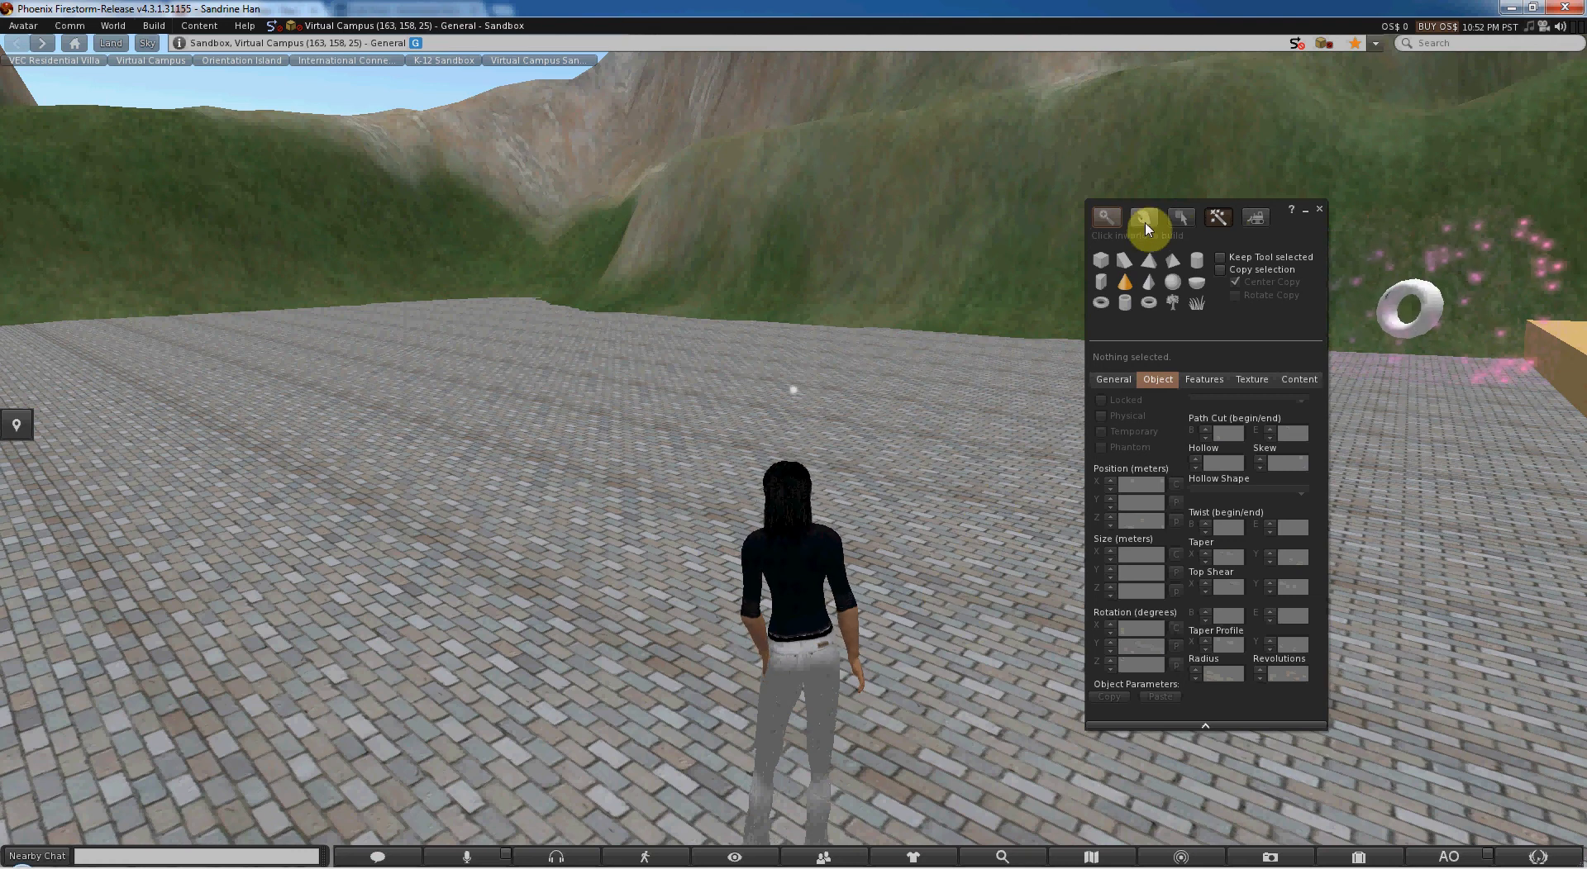
# - Create a box primitive on the paving next to the avatar
pyautogui.click(1100, 259)
pyautogui.click(951, 610)
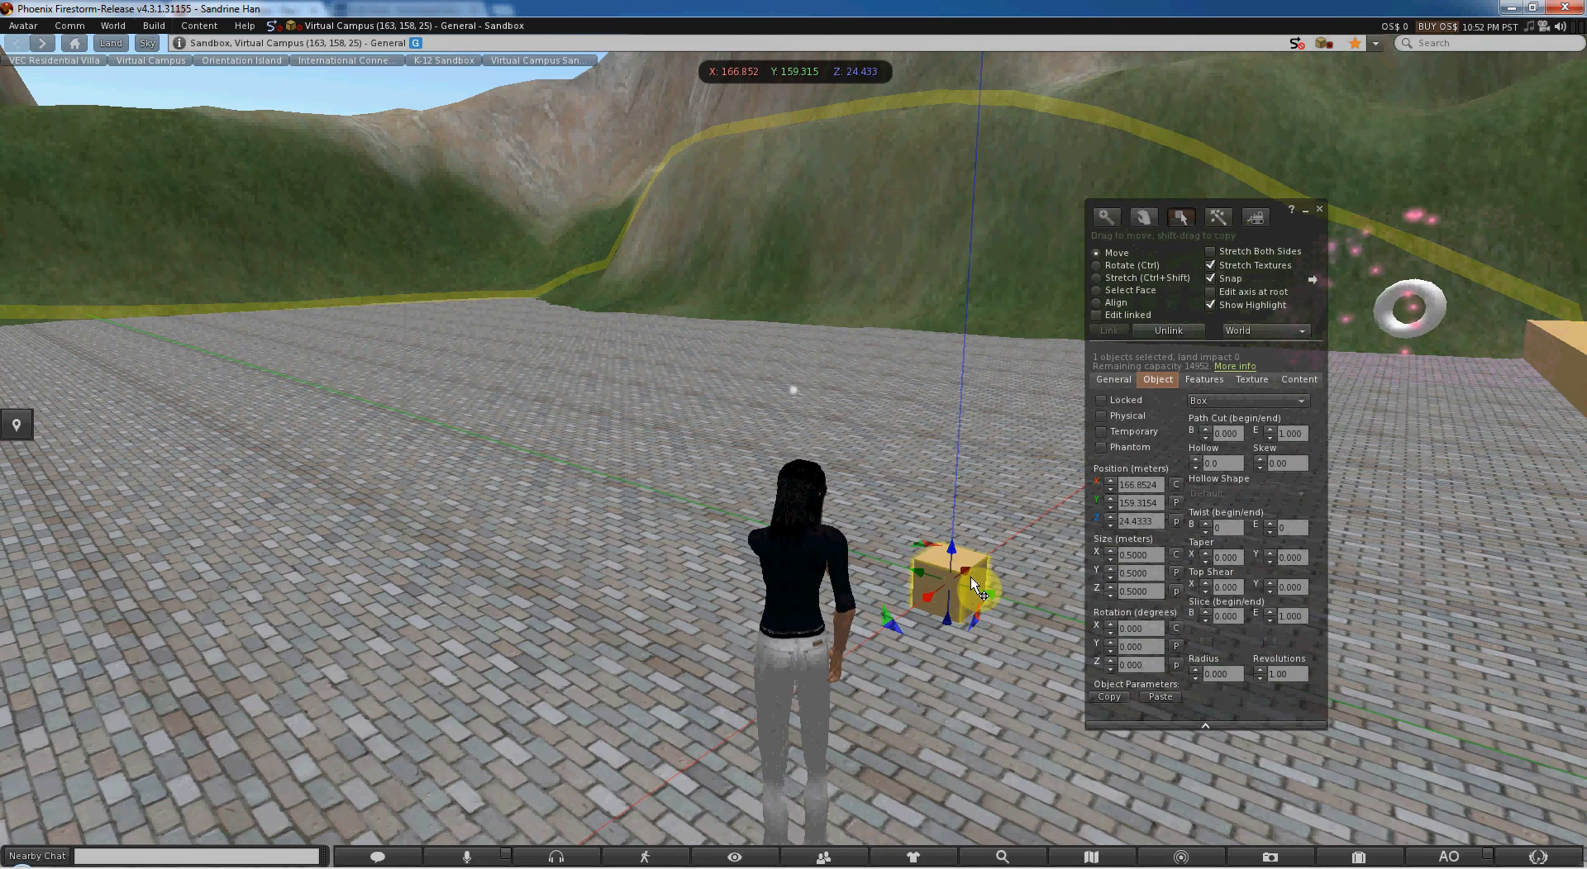
pyautogui.press('alt')
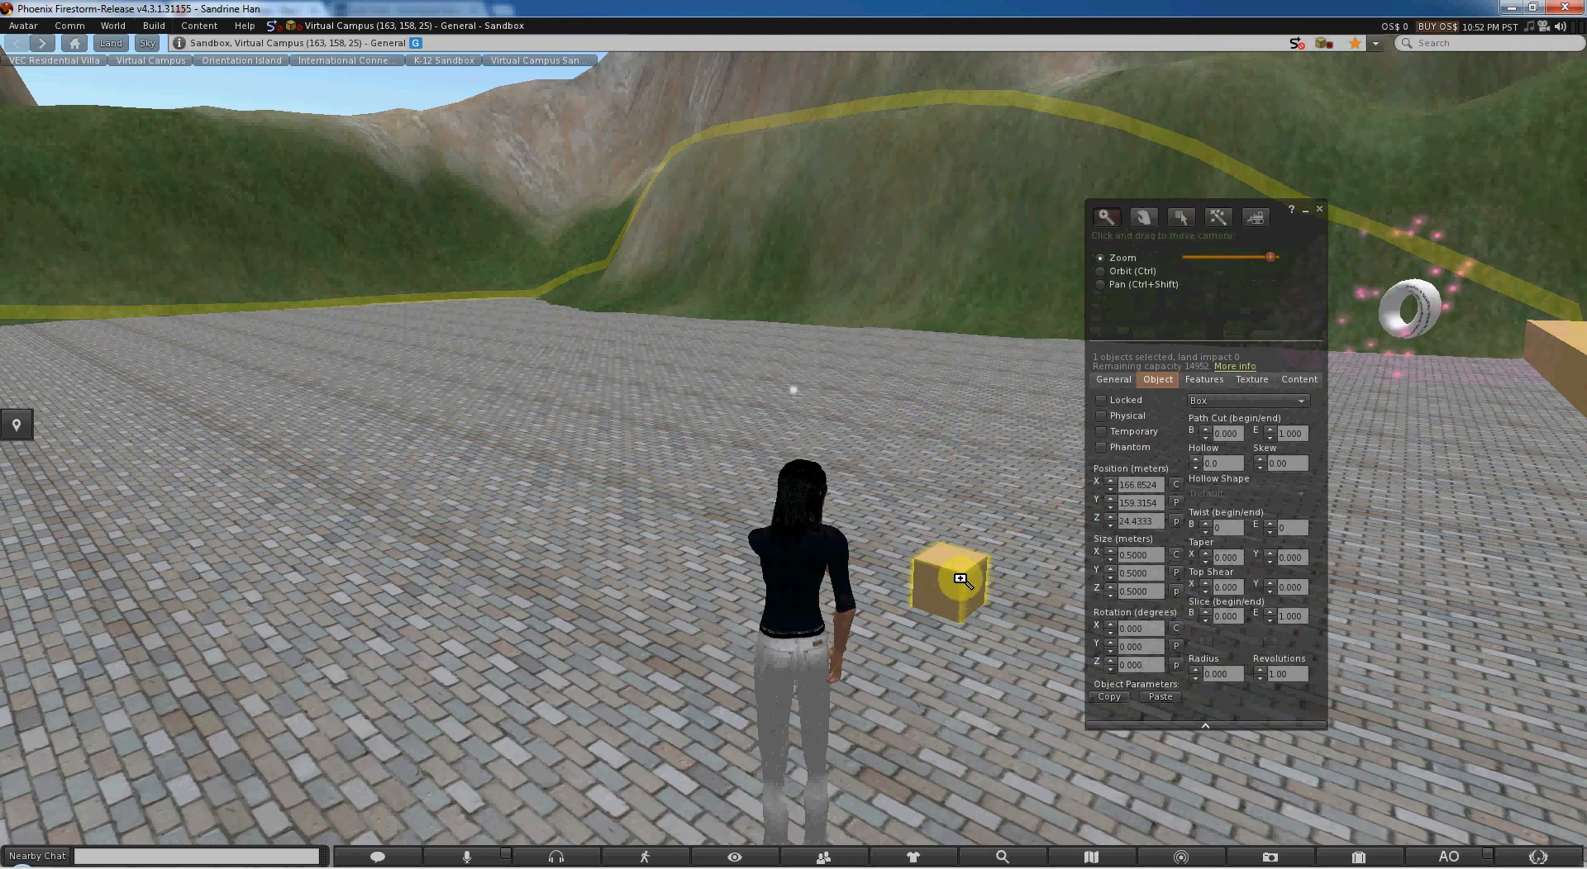
pyautogui.press('Escape')
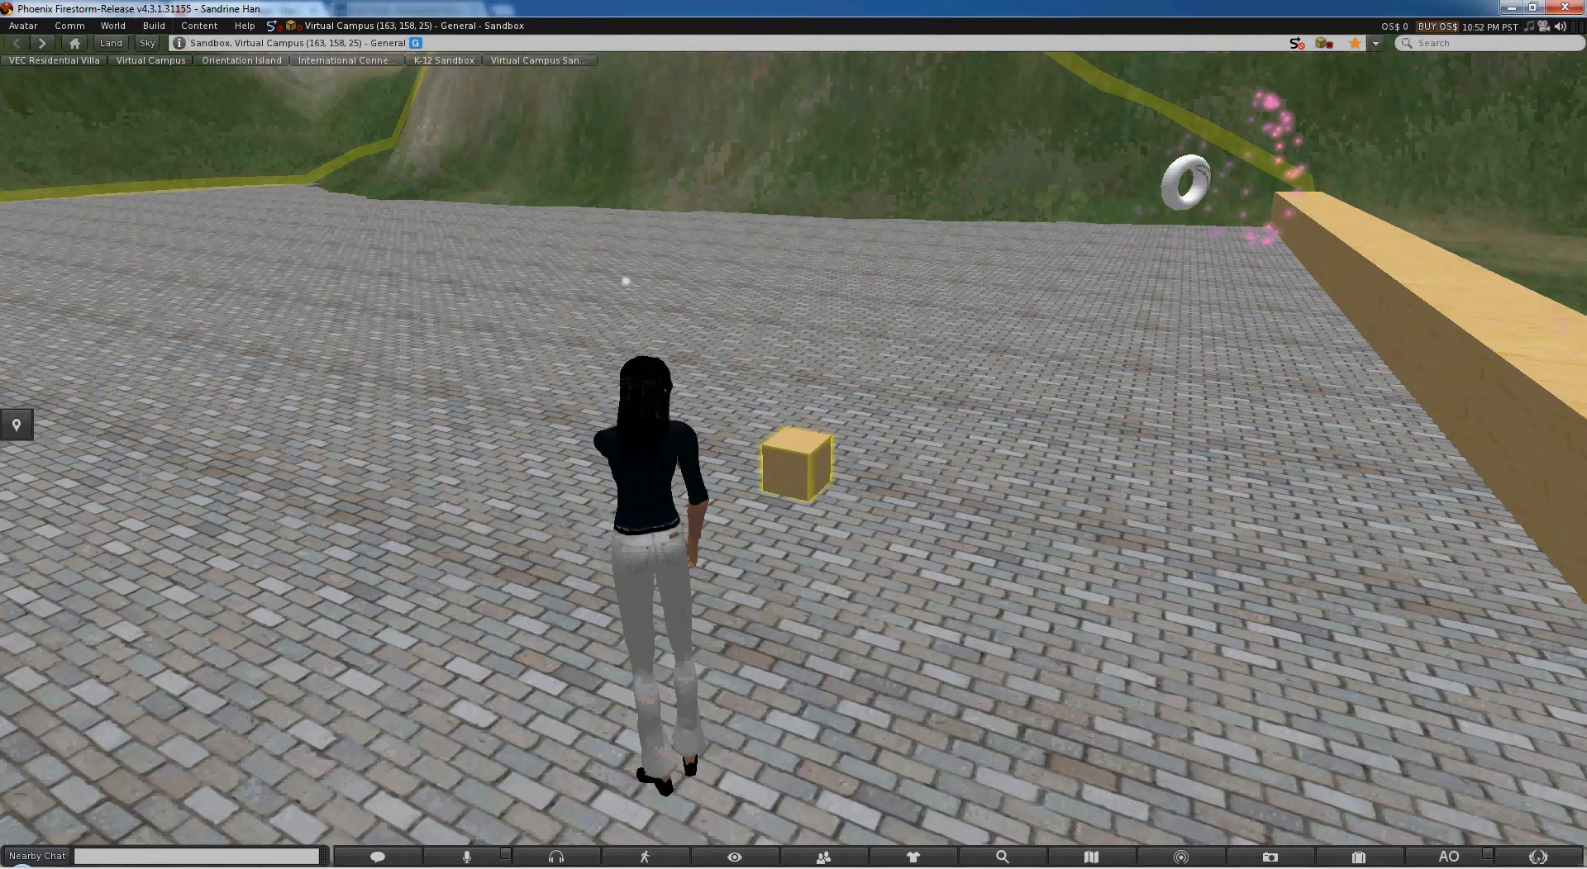
pyautogui.keyDown('alt'); pyautogui.moveTo(783, 455); pyautogui.dragTo(784, 273); pyautogui.keyUp('alt')
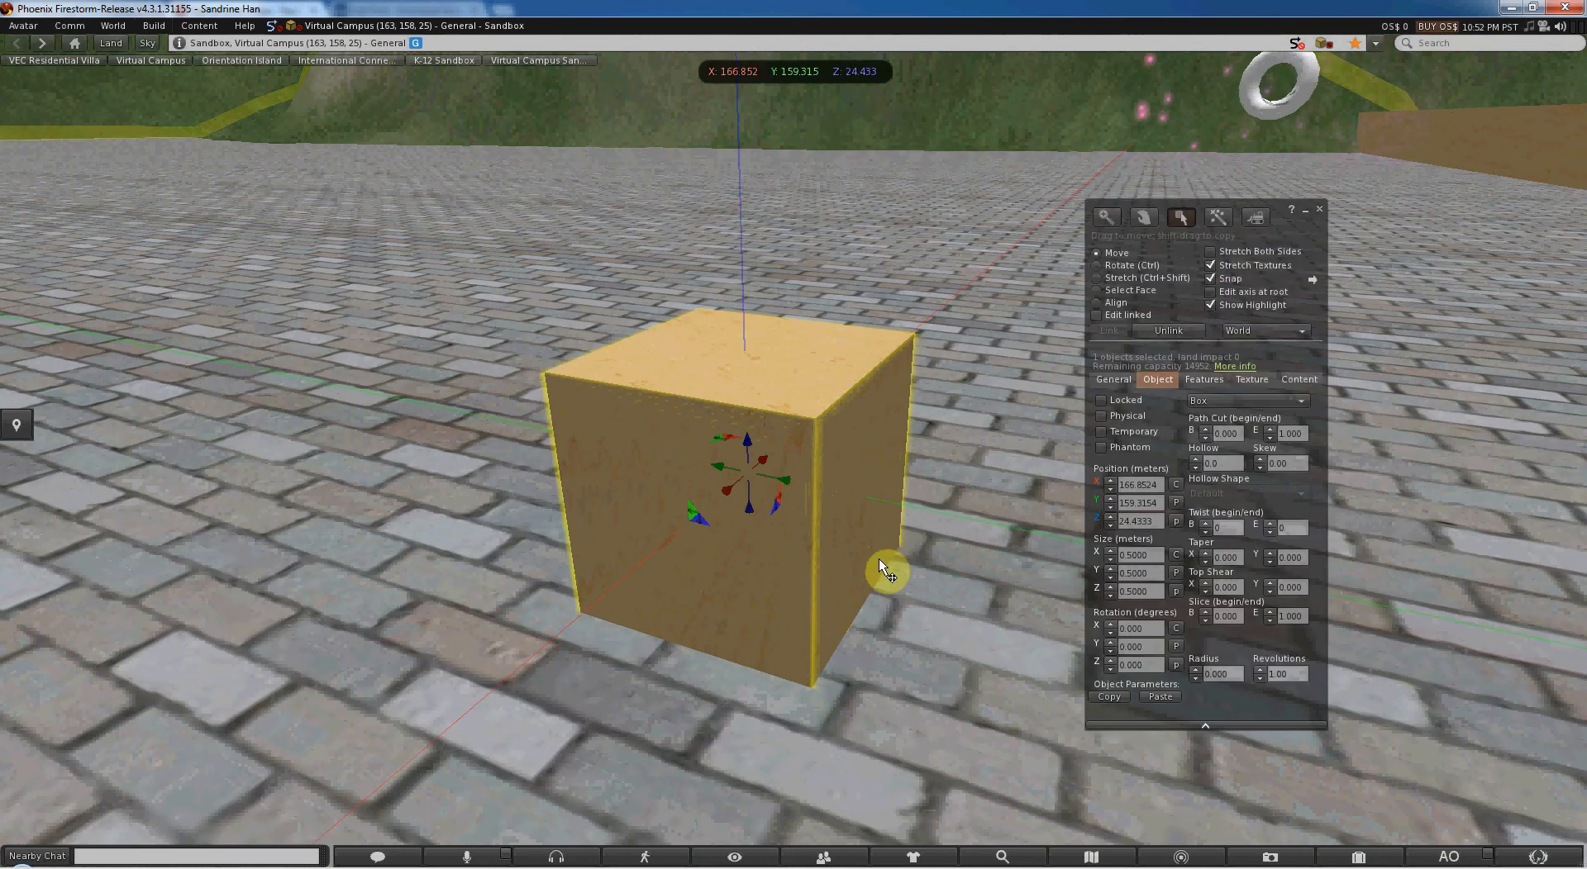
pyautogui.press('Escape')
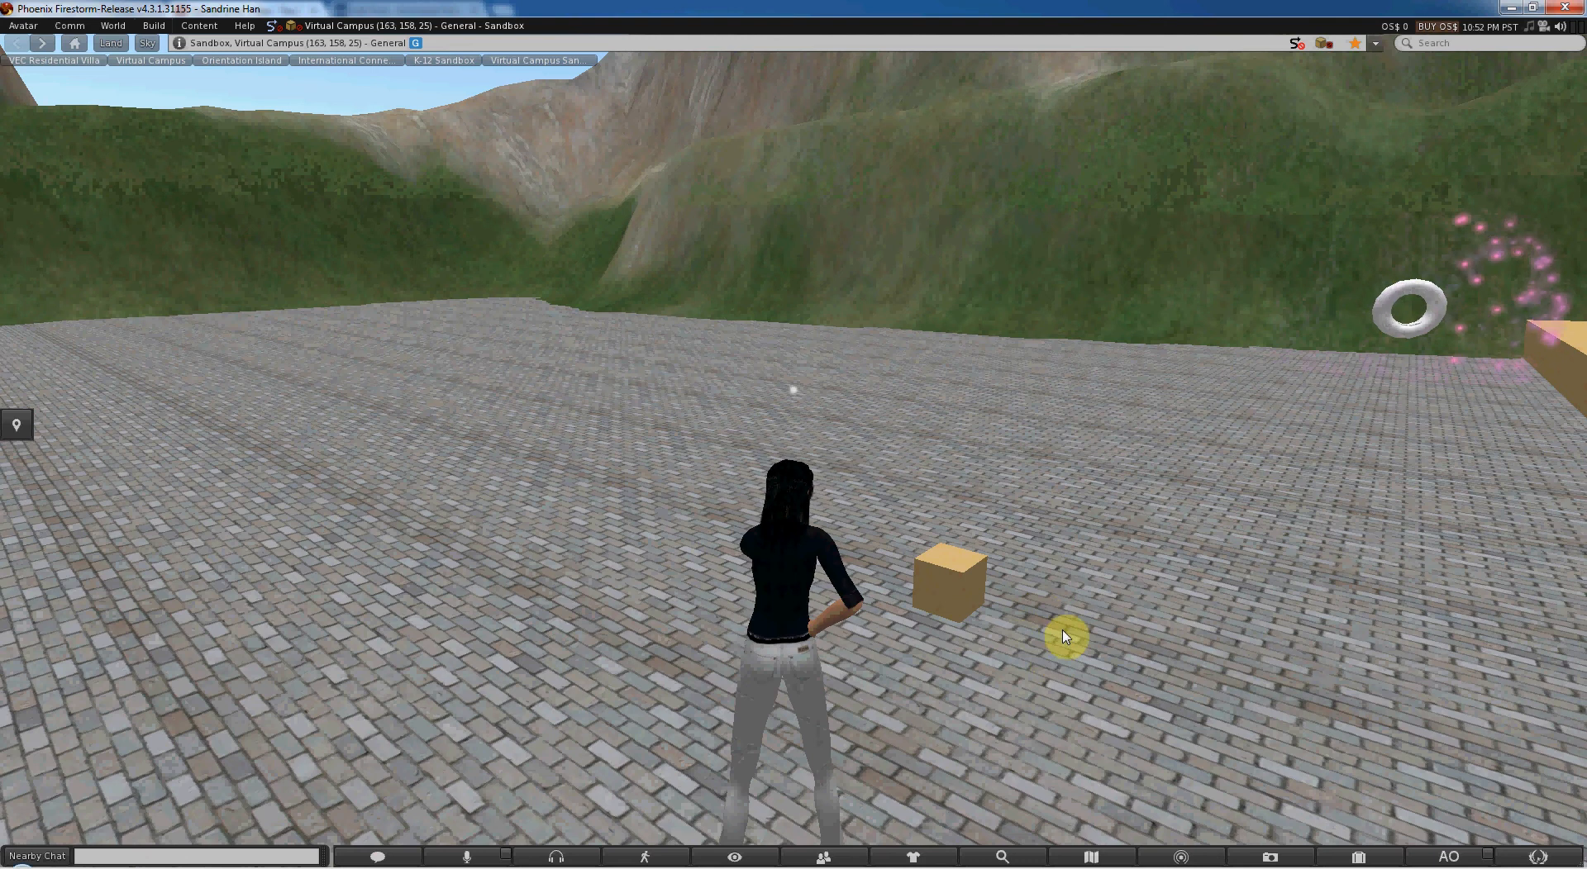
# - Zoom in on the box and open it for editing
pyautogui.keyDown('alt'); pyautogui.click(870, 427); pyautogui.keyUp('alt')
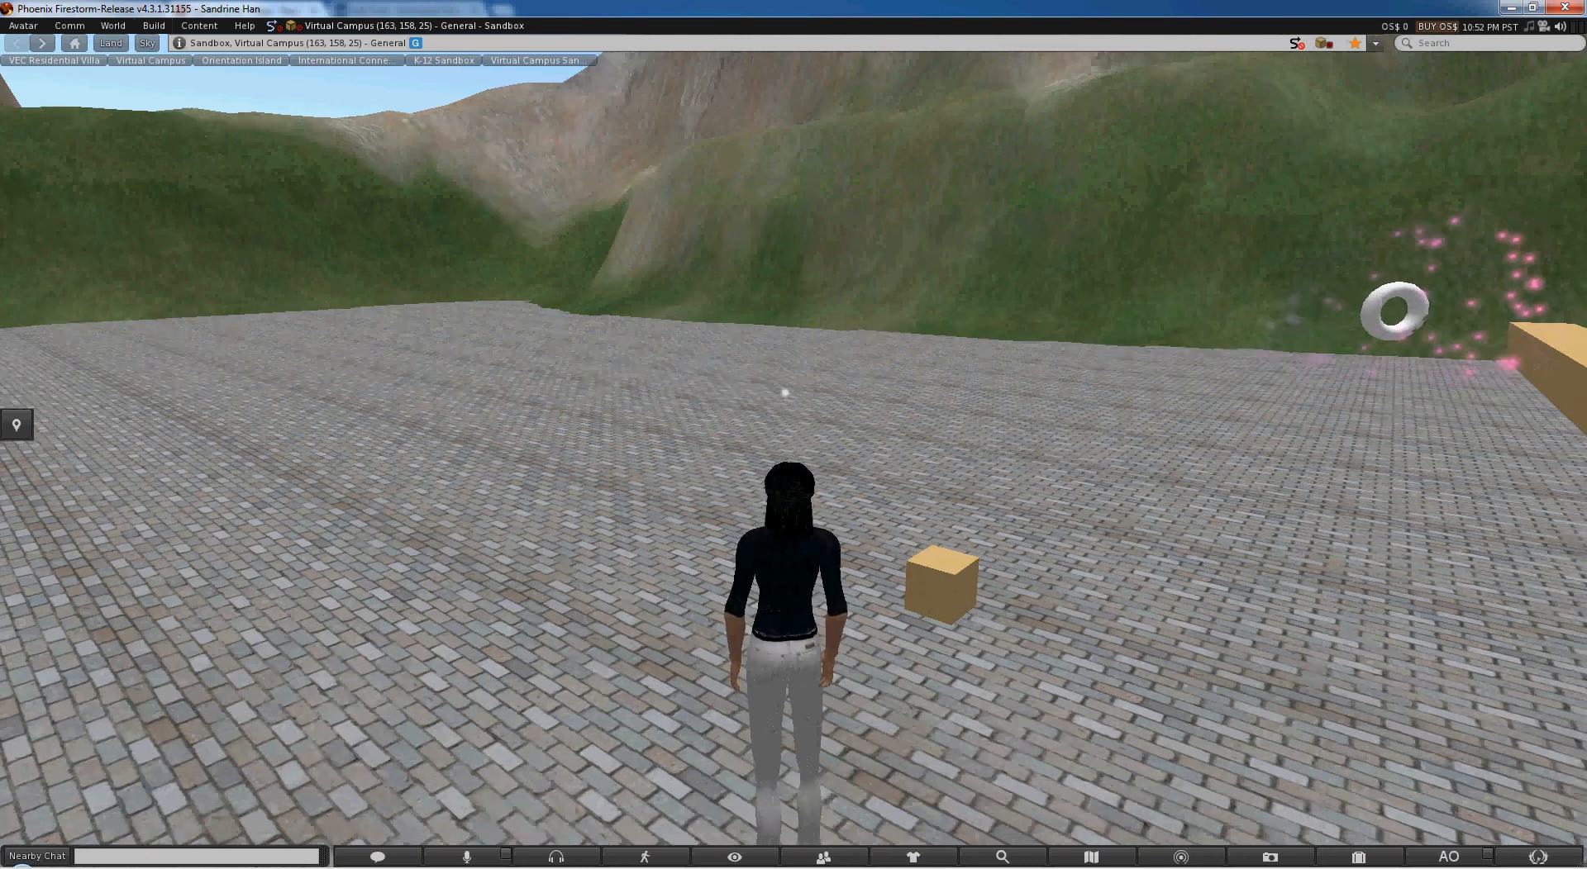
pyautogui.keyDown('alt'); pyautogui.moveTo(717, 417); pyautogui.dragTo(641, 471); pyautogui.keyUp('alt')
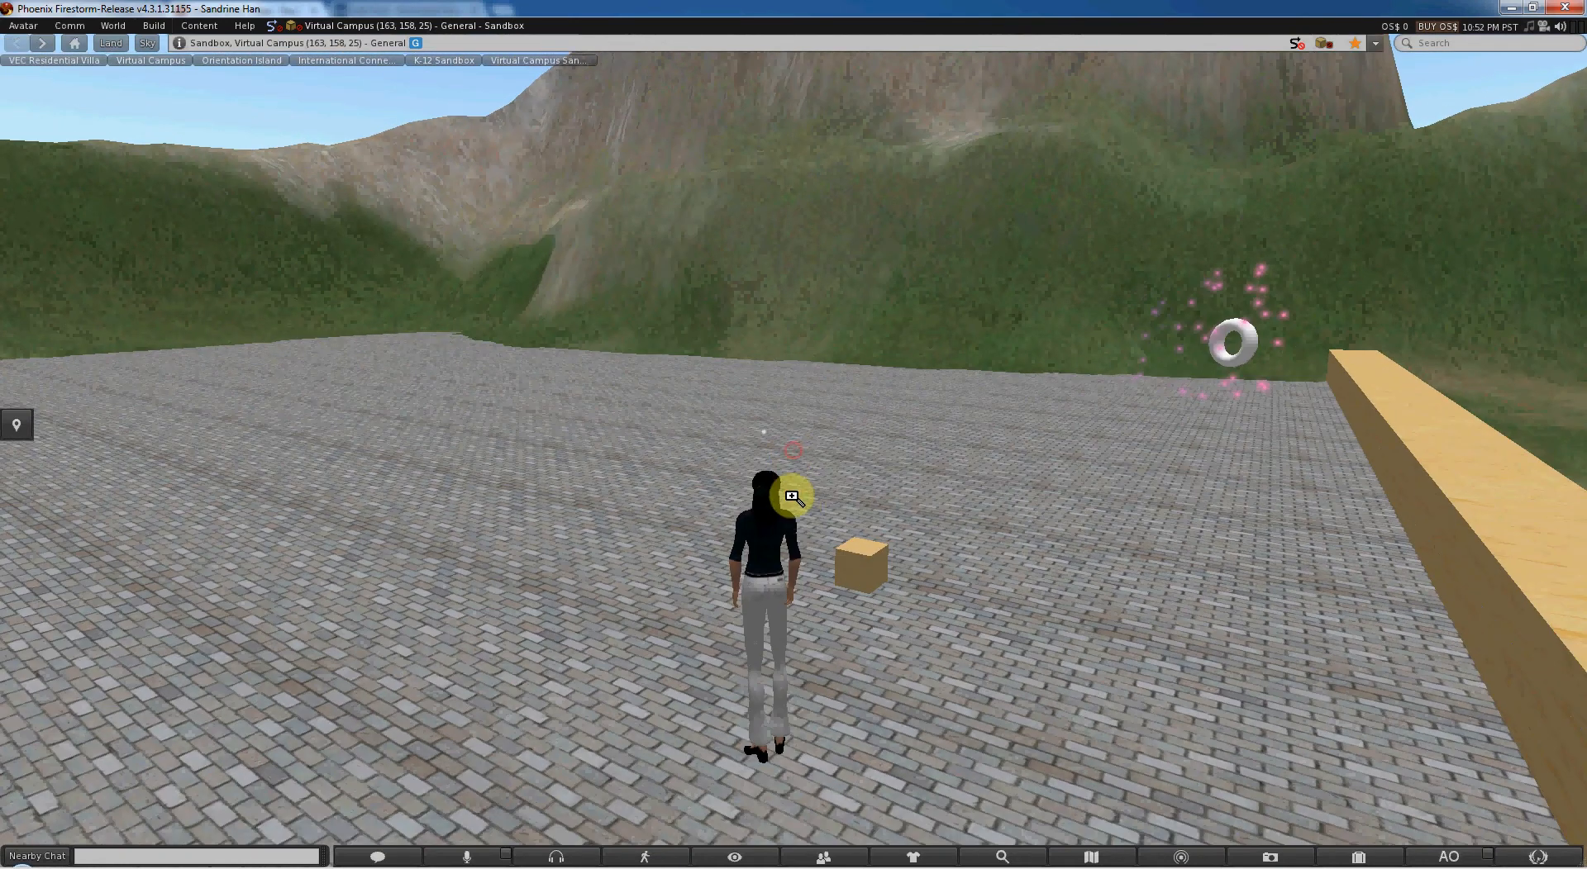
pyautogui.keyDown('alt'); pyautogui.click(863, 567); pyautogui.keyUp('alt')
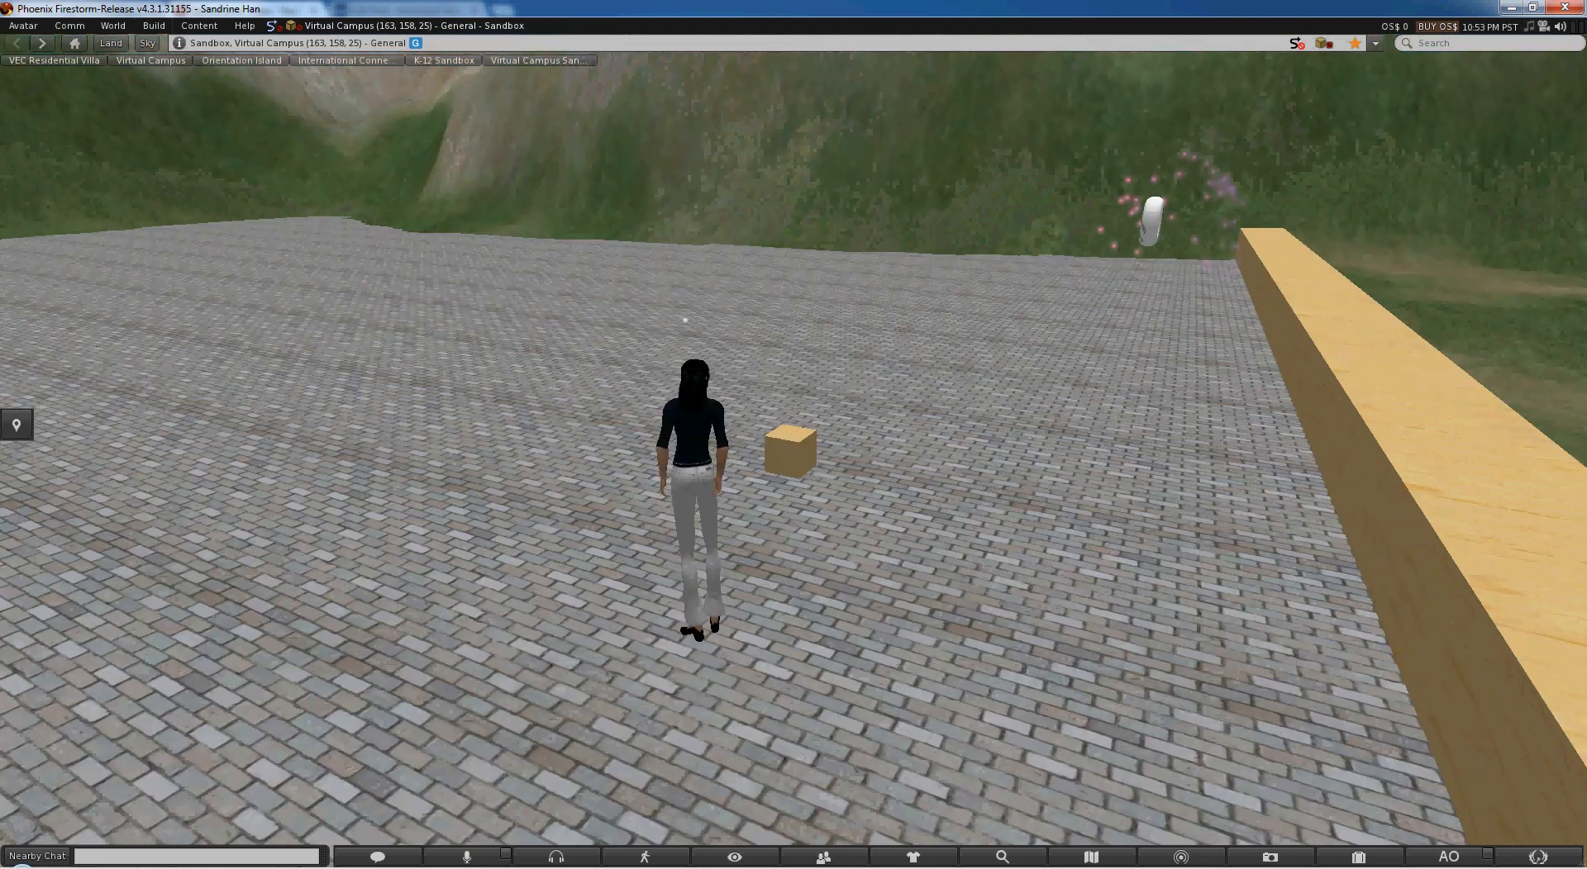
pyautogui.keyDown('alt'); pyautogui.moveTo(863, 566); pyautogui.dragTo(863, 450); pyautogui.keyUp('alt')
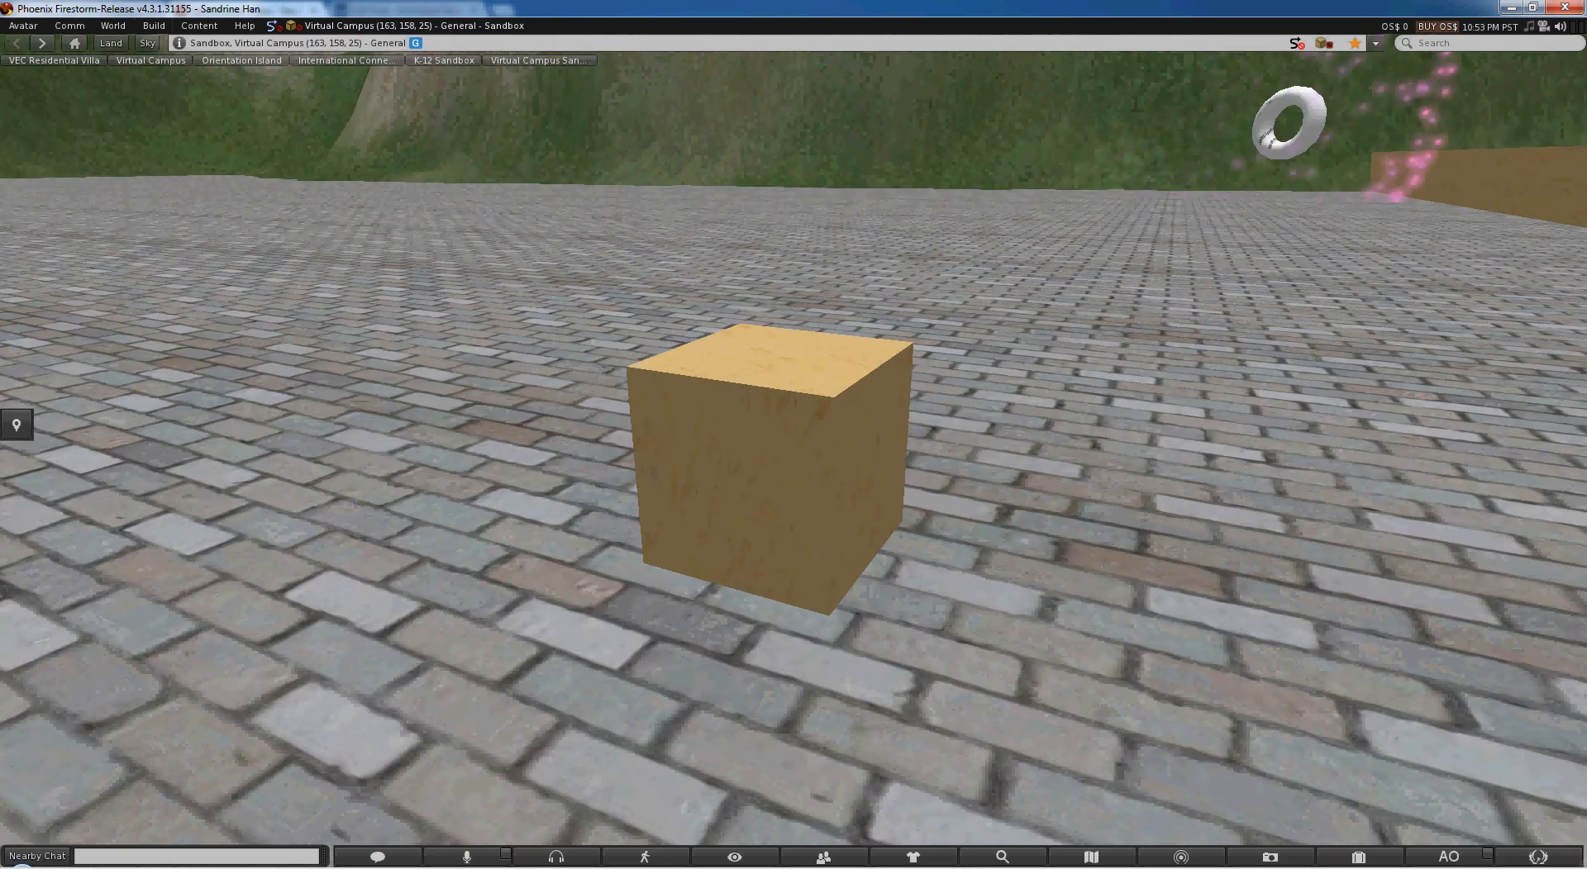
pyautogui.rightClick(853, 465)
pyautogui.click(867, 485)
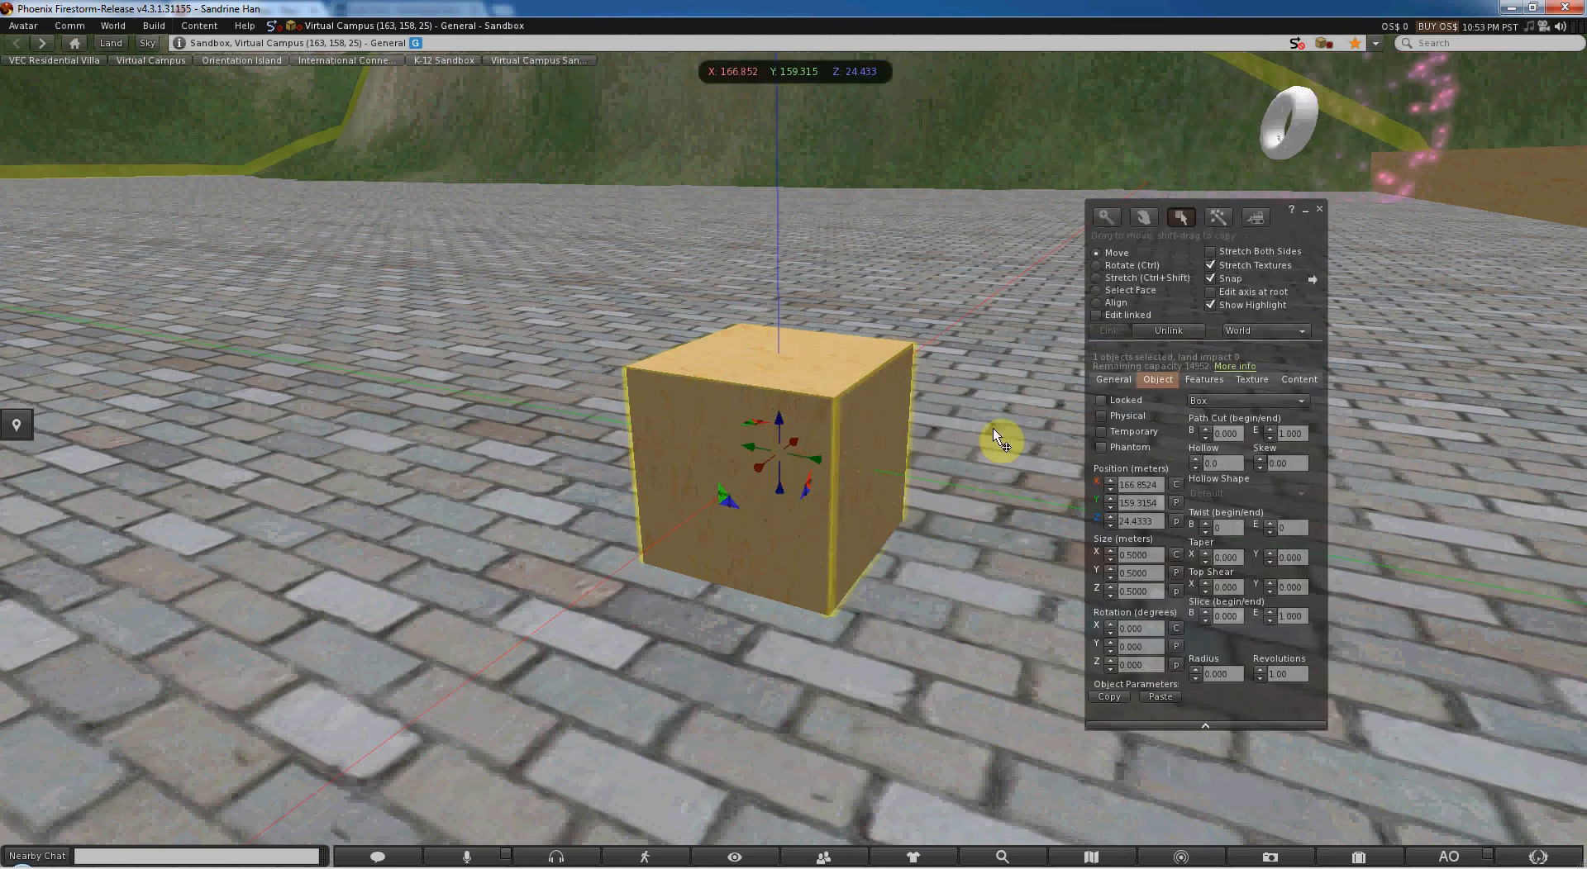
# - Name the box "Box", give it the description "box1", and check which groups it can be assigned to
pyautogui.click(1116, 382)
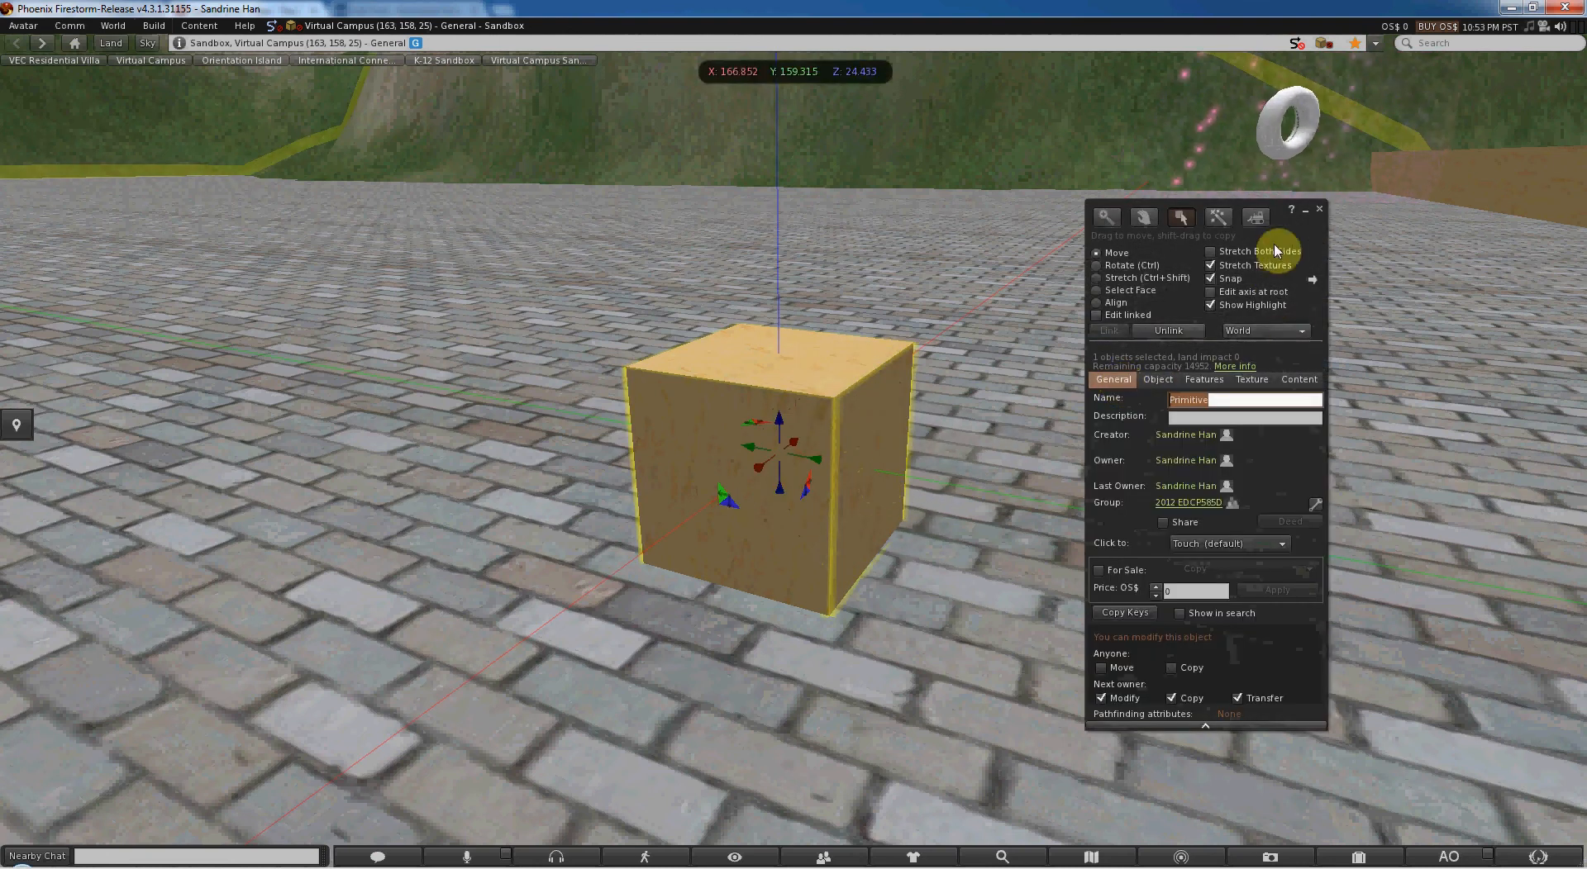
pyautogui.moveTo(1315, 314); pyautogui.dragTo(1221, 275)
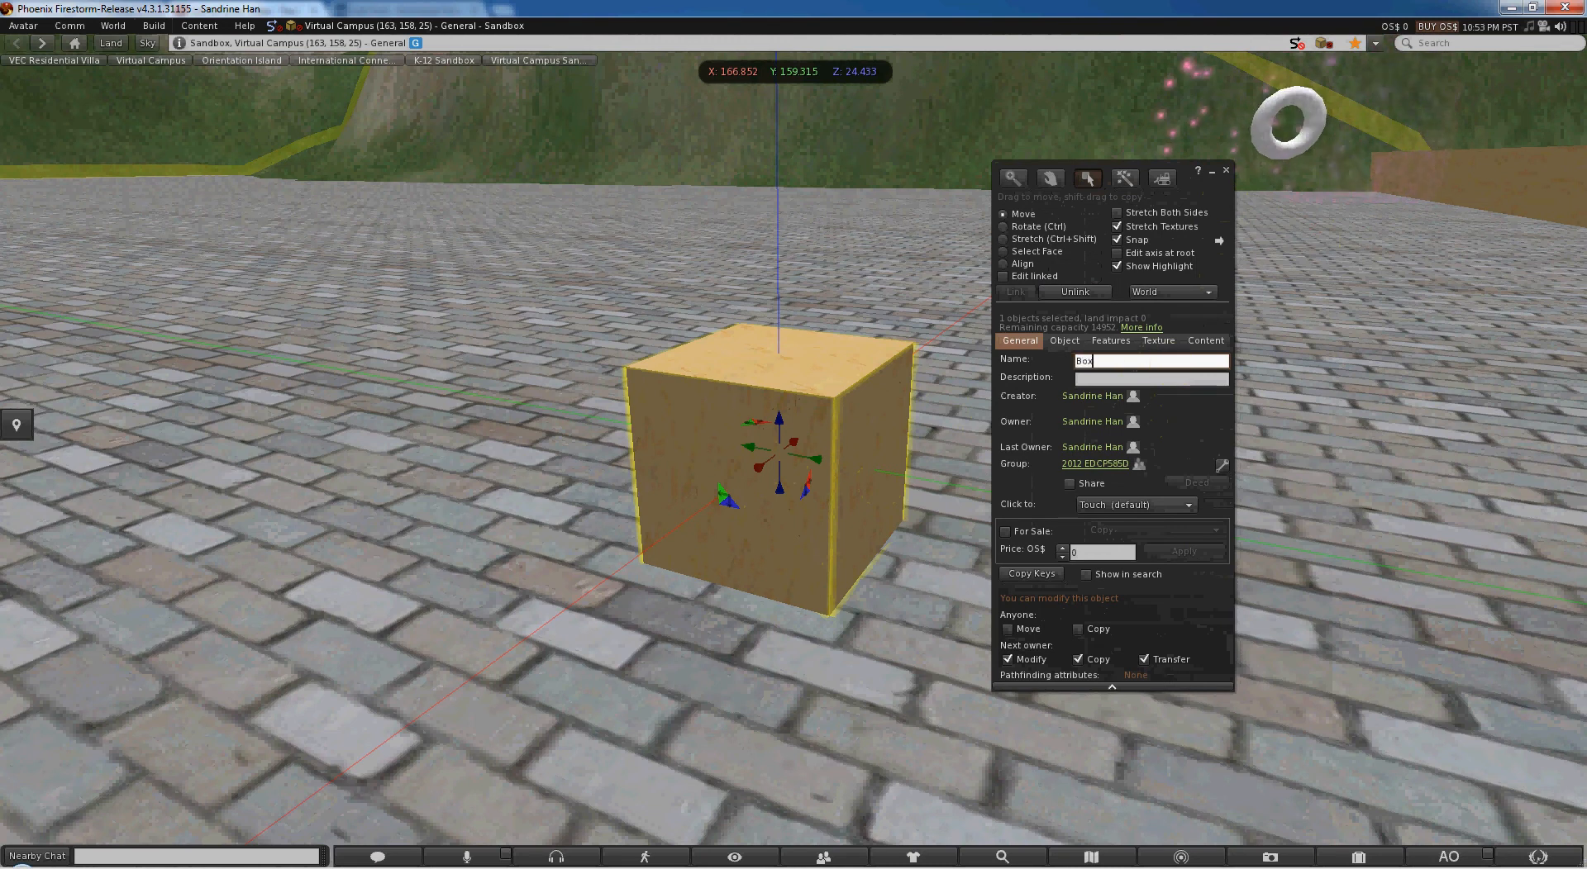
pyautogui.click(1205, 377)
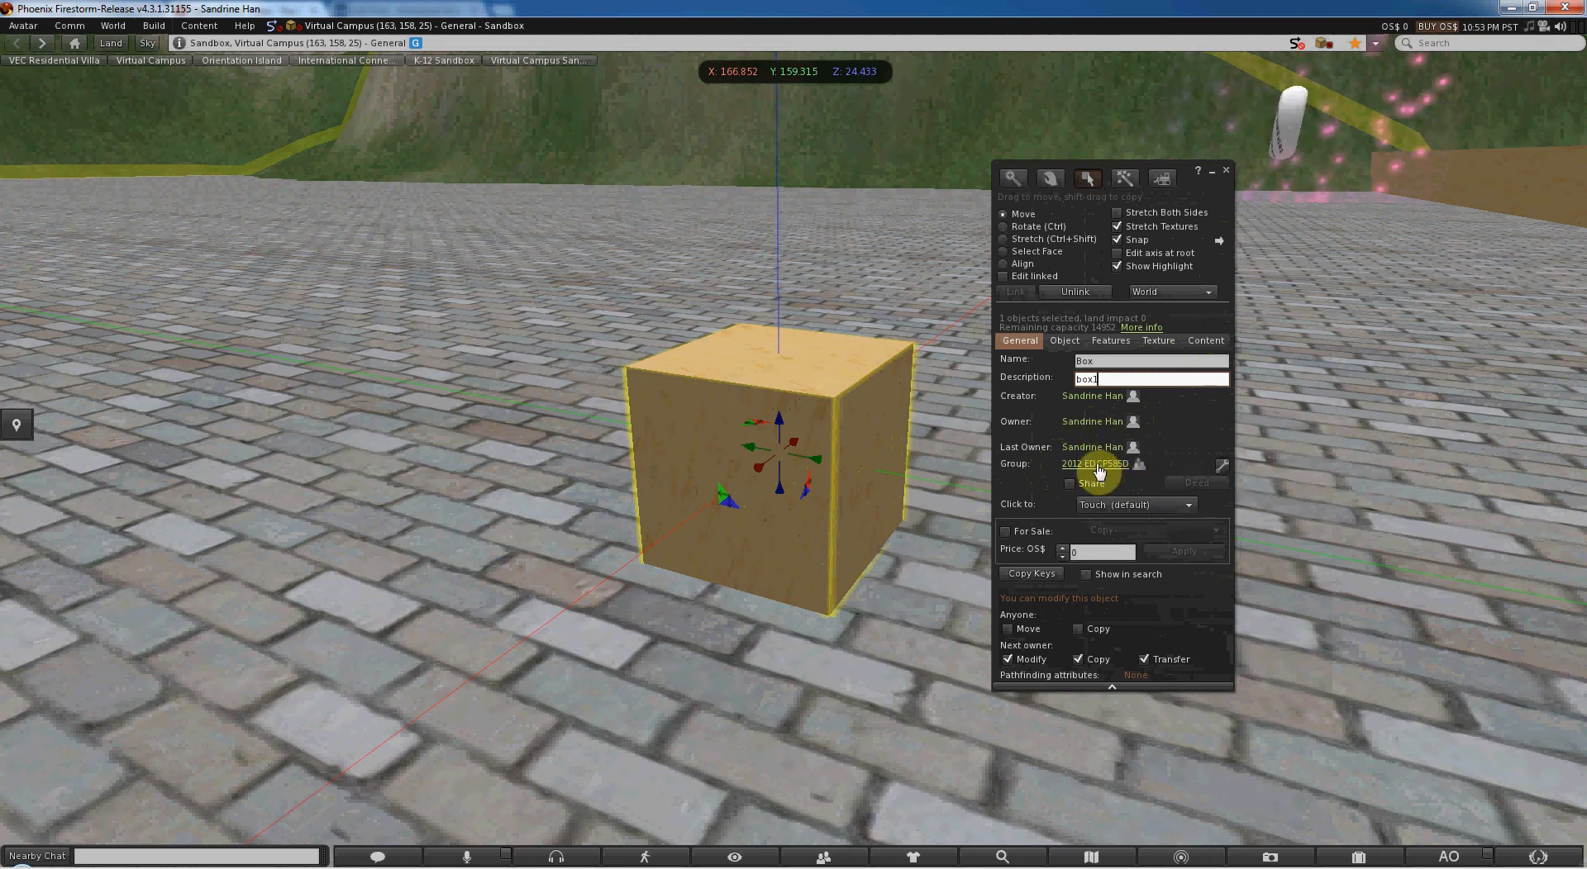
pyautogui.click(1221, 466)
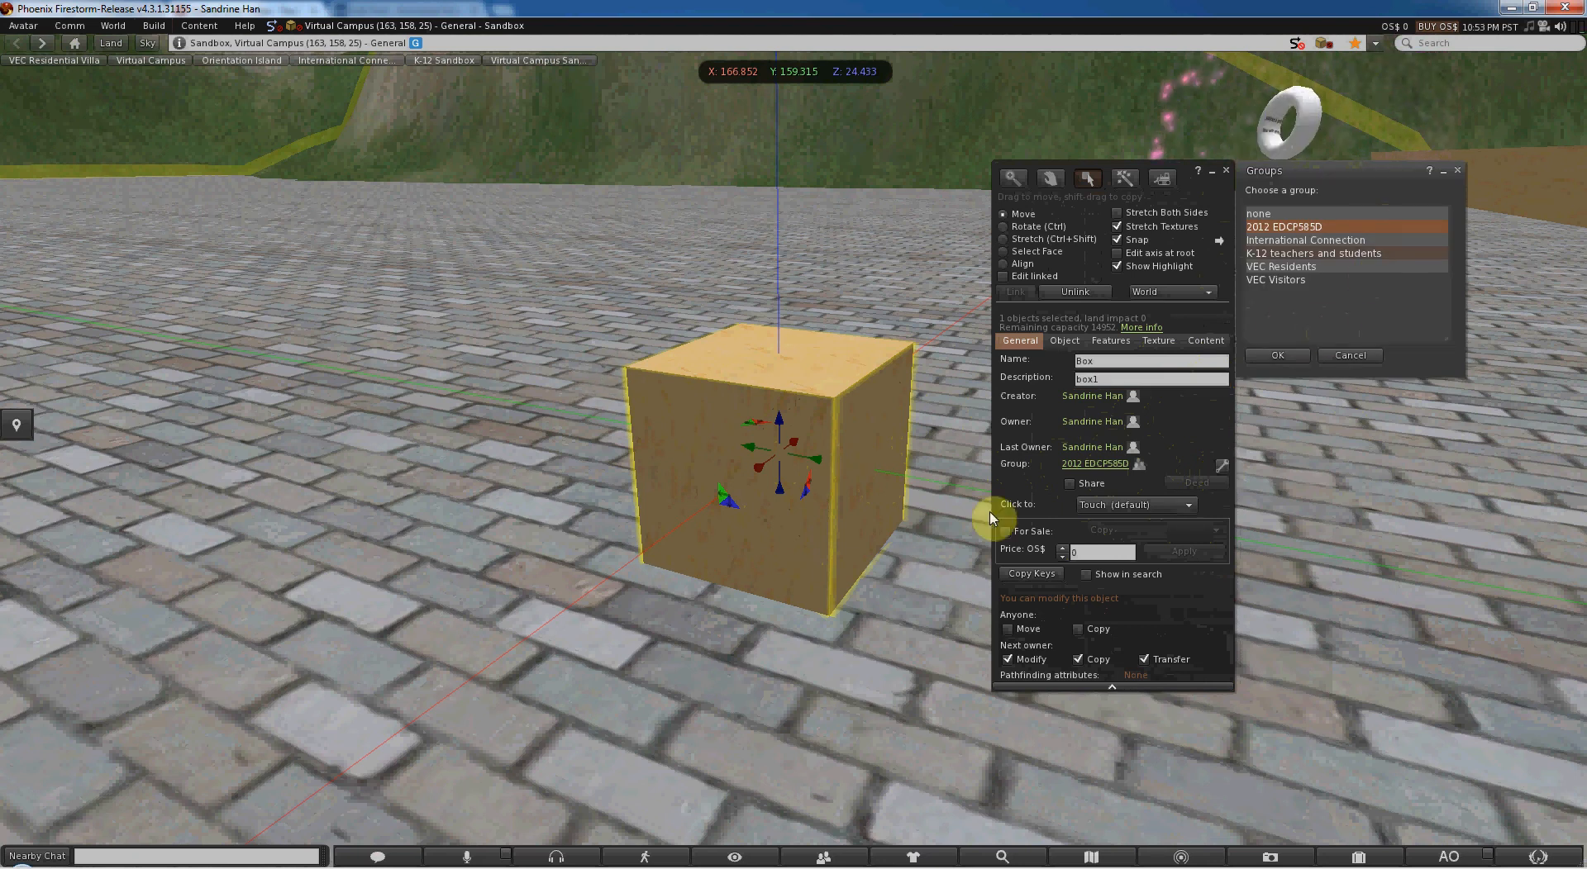
pyautogui.click(1362, 355)
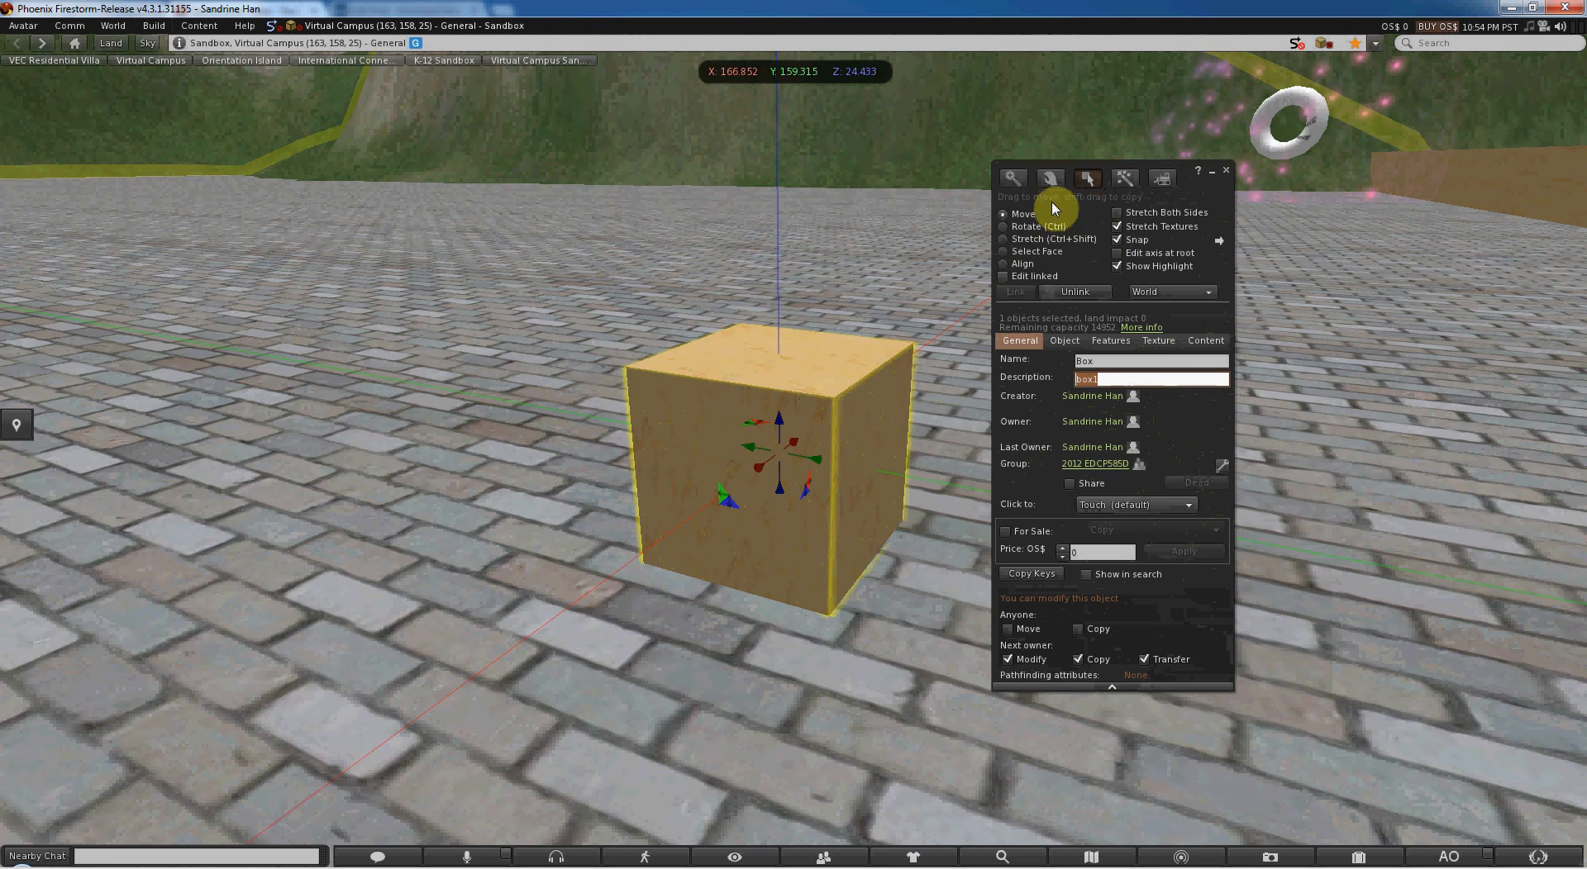
# - Move the box to about X 166.711, Y 159.131, Z 24.486 and rotate it 90 degrees about the X axis
pyautogui.click(1007, 215)
pyautogui.moveTo(818, 457); pyautogui.dragTo(850, 496)
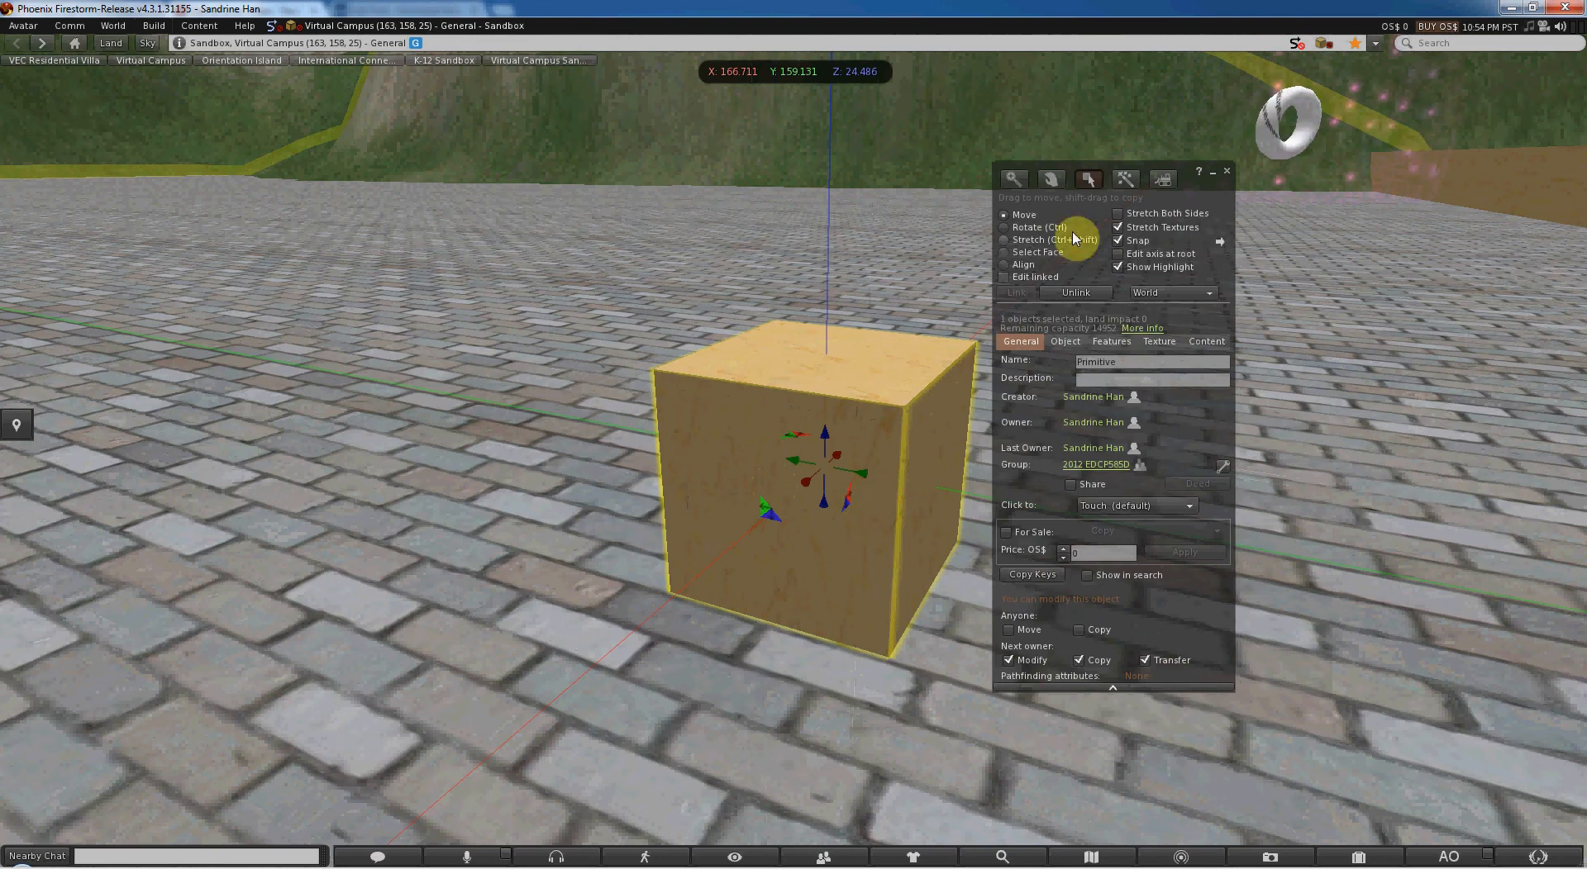
pyautogui.click(1037, 228)
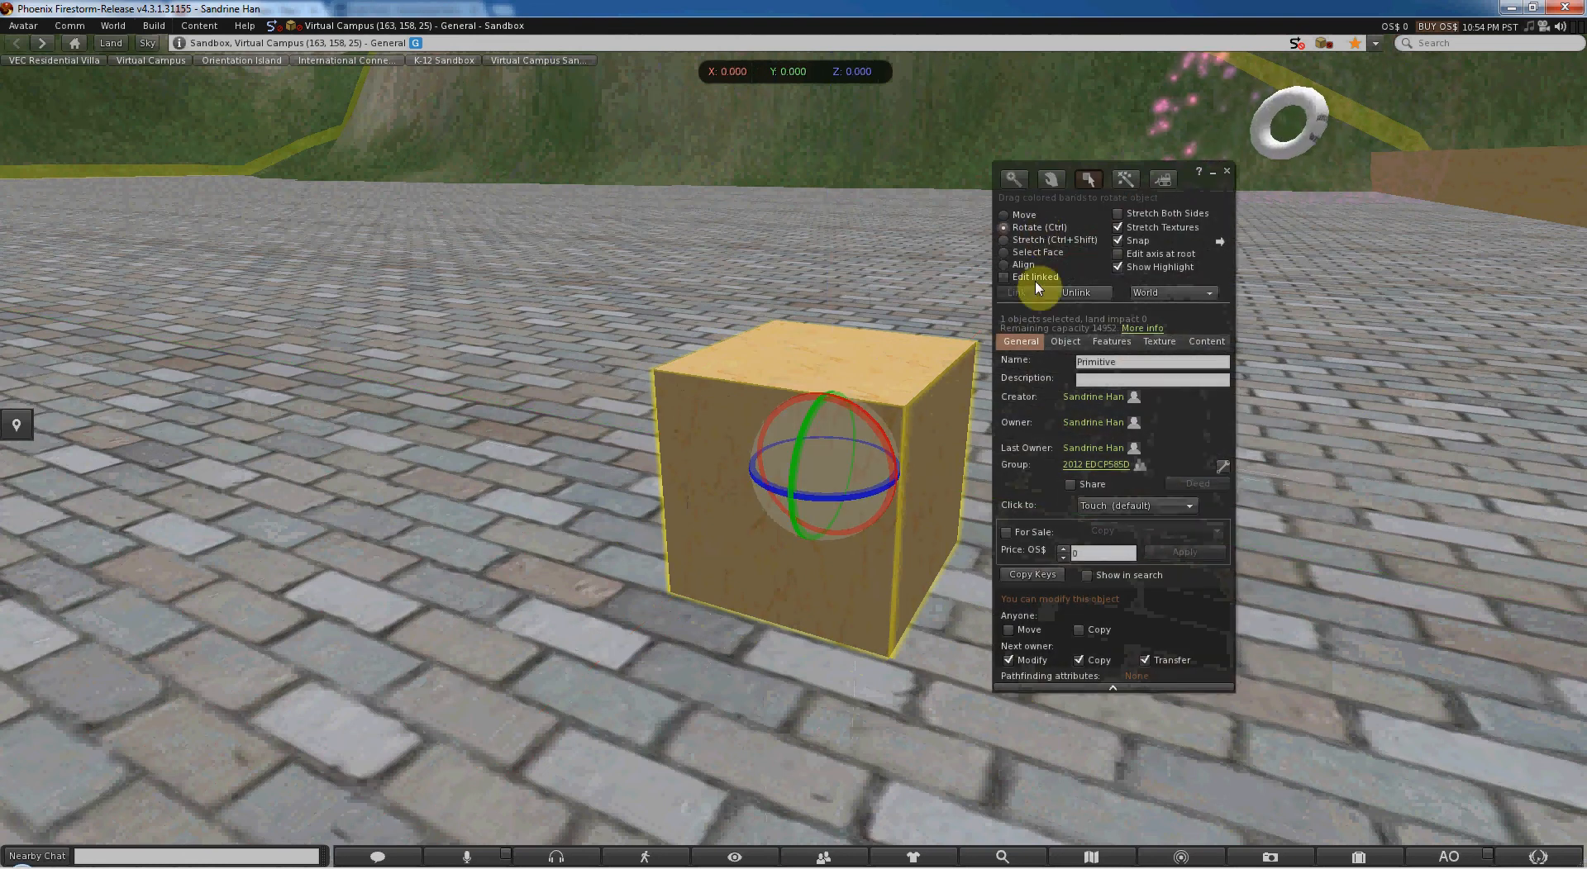
pyautogui.moveTo(855, 409); pyautogui.dragTo(994, 495)
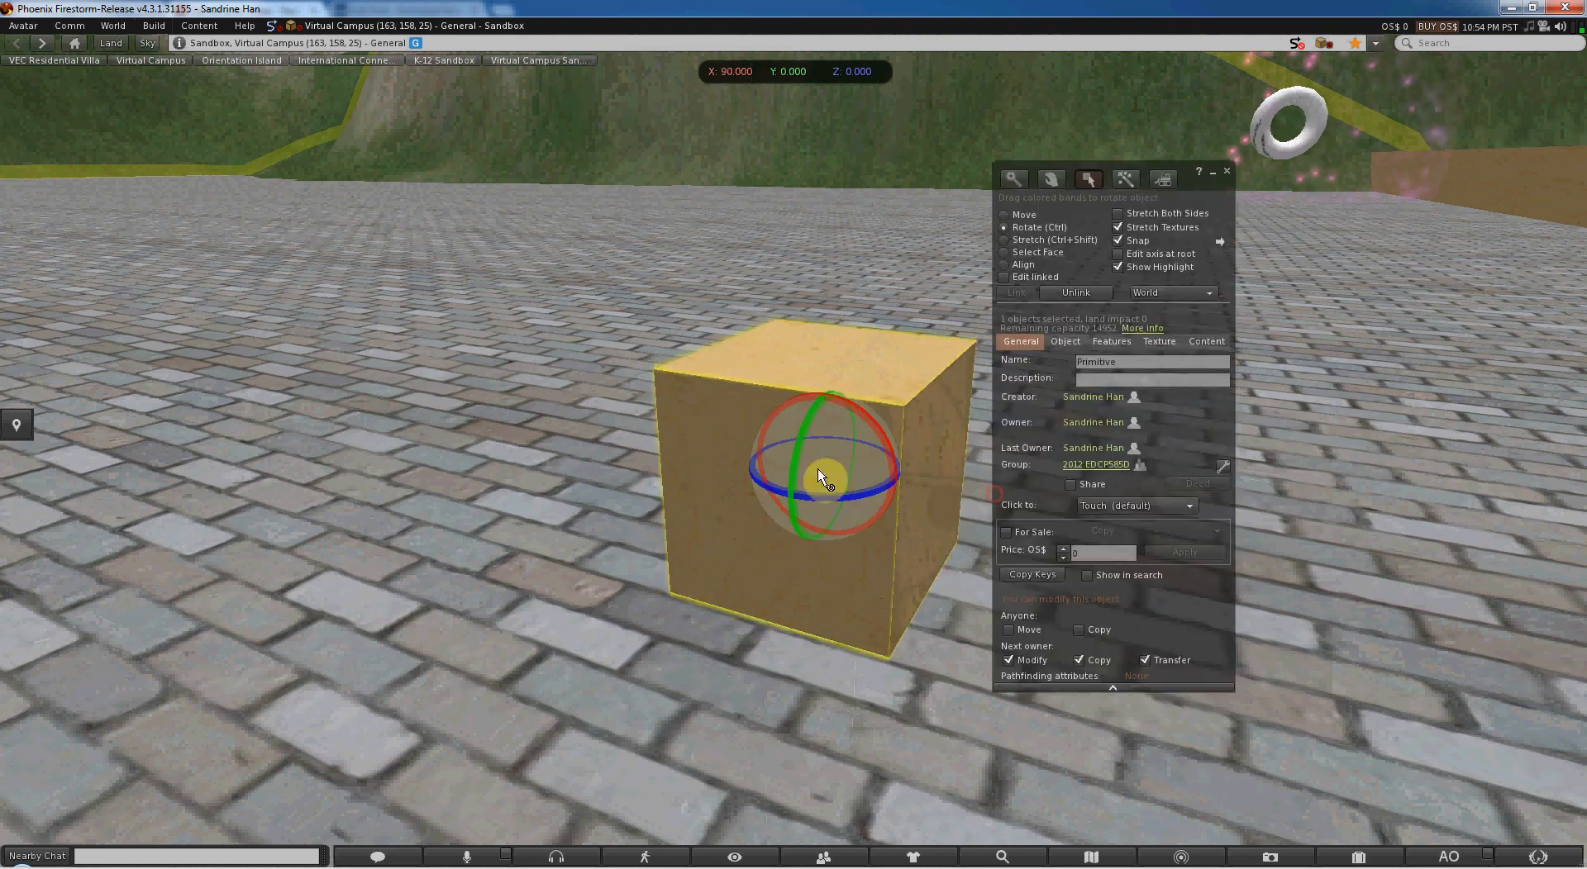
pyautogui.moveTo(810, 428); pyautogui.dragTo(829, 299)
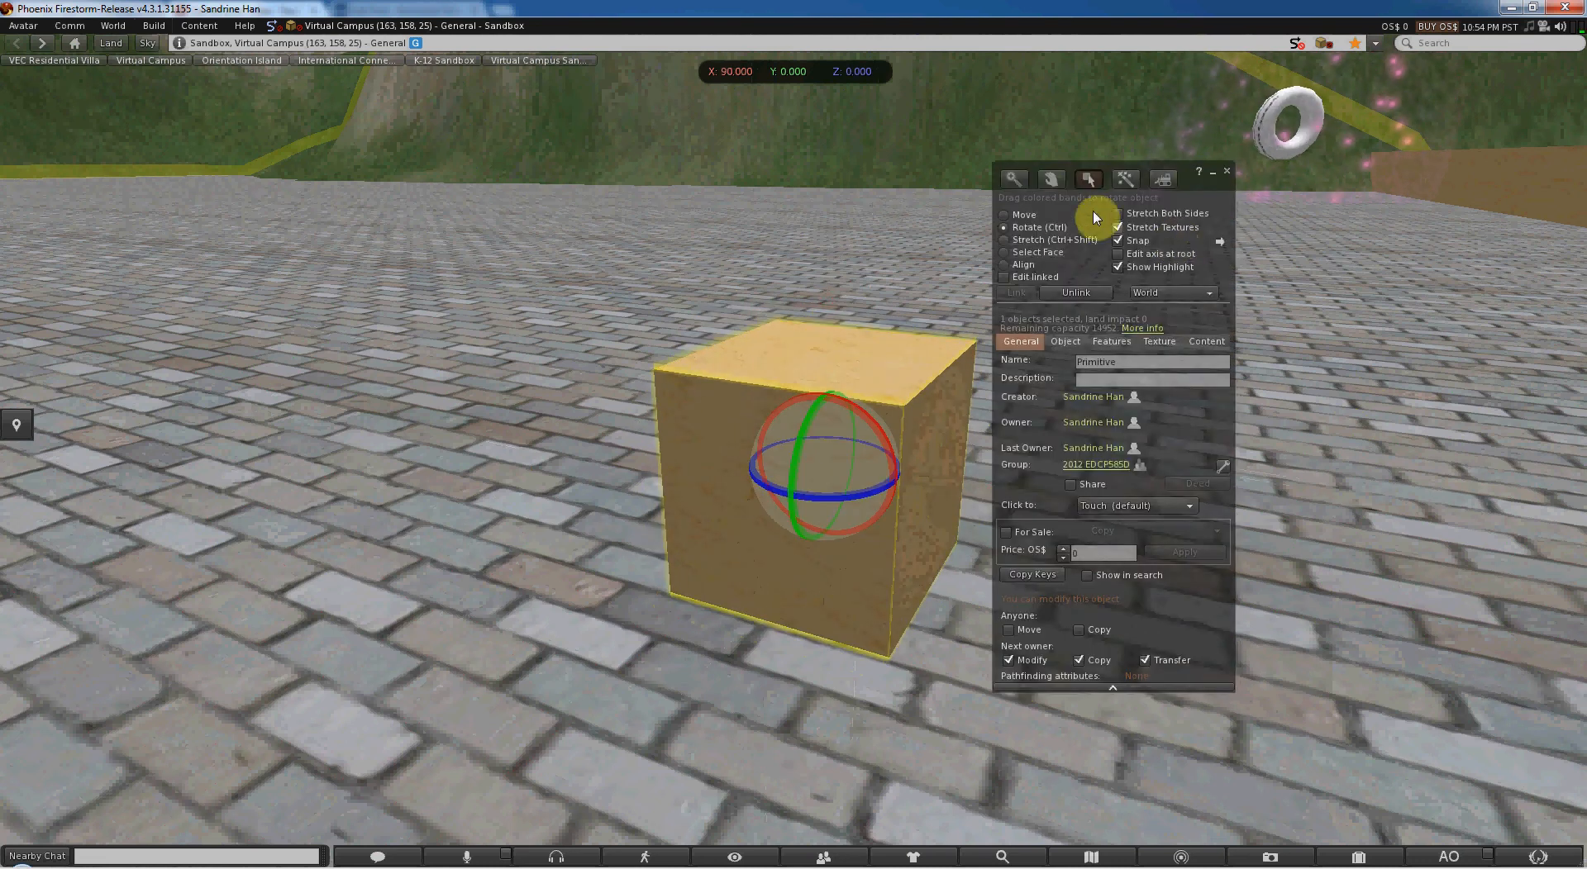
# - Shrink the box uniformly from one of its corners to about 0.466 m on every side
pyautogui.click(1052, 240)
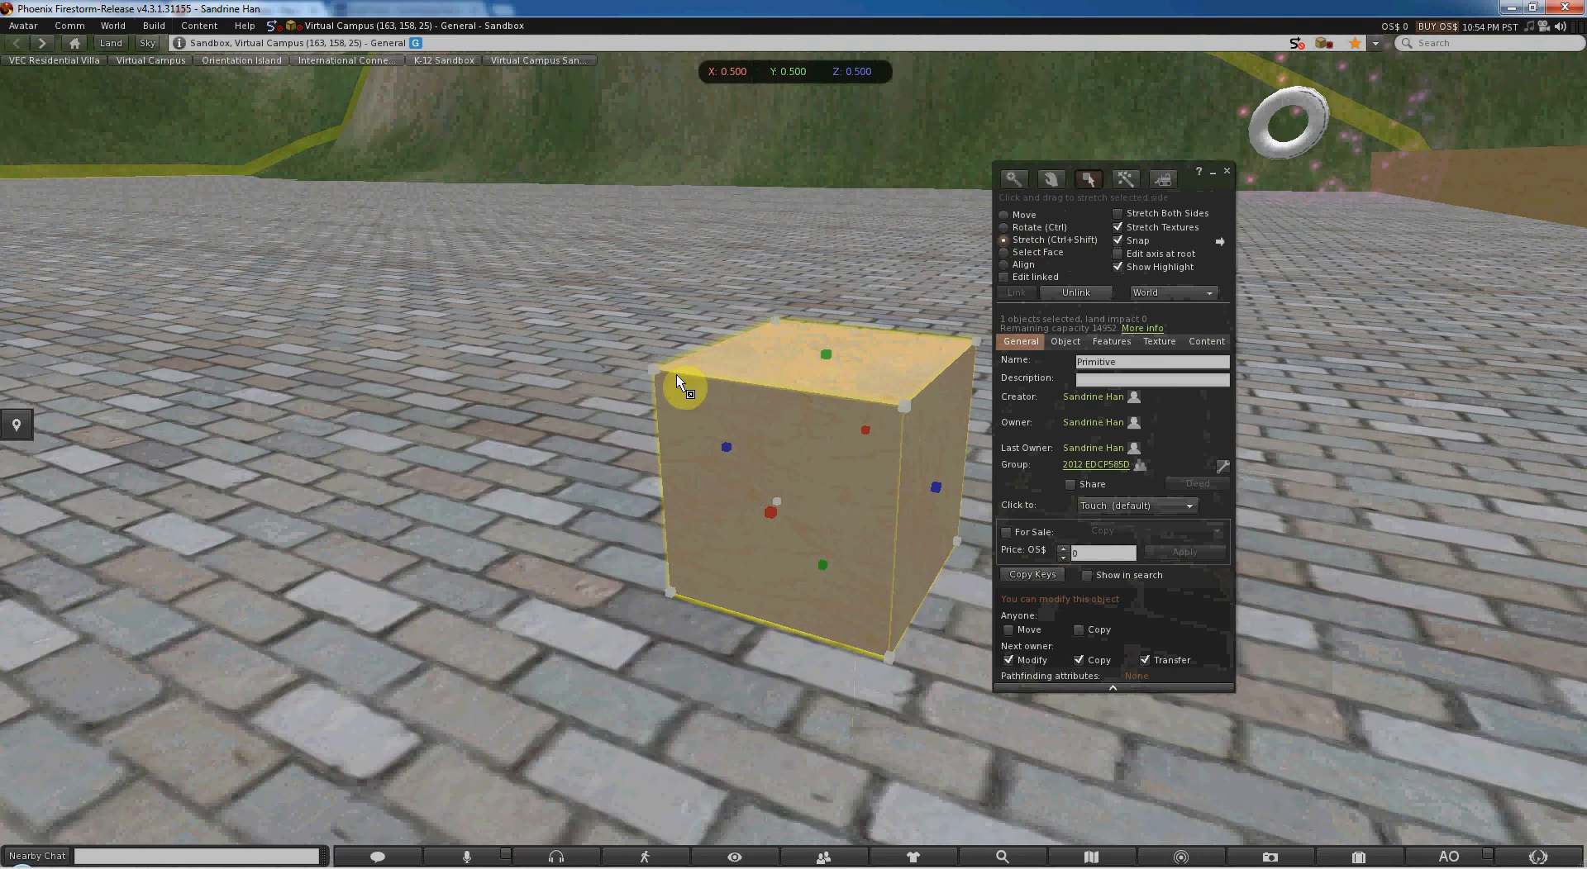
pyautogui.moveTo(671, 373); pyautogui.dragTo(674, 422)
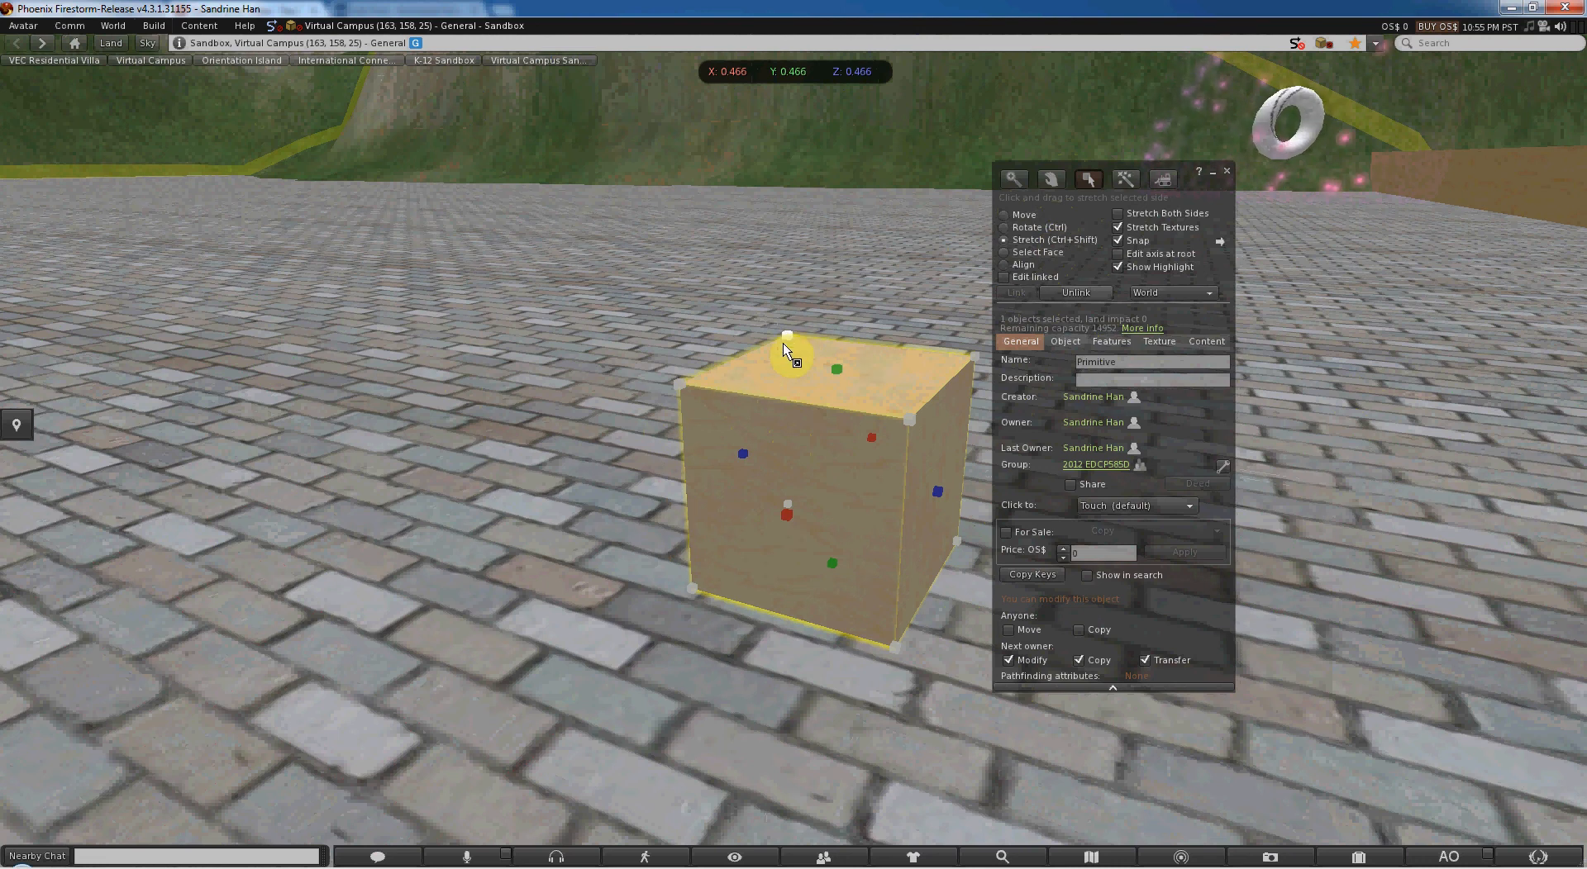
pyautogui.click(1025, 216)
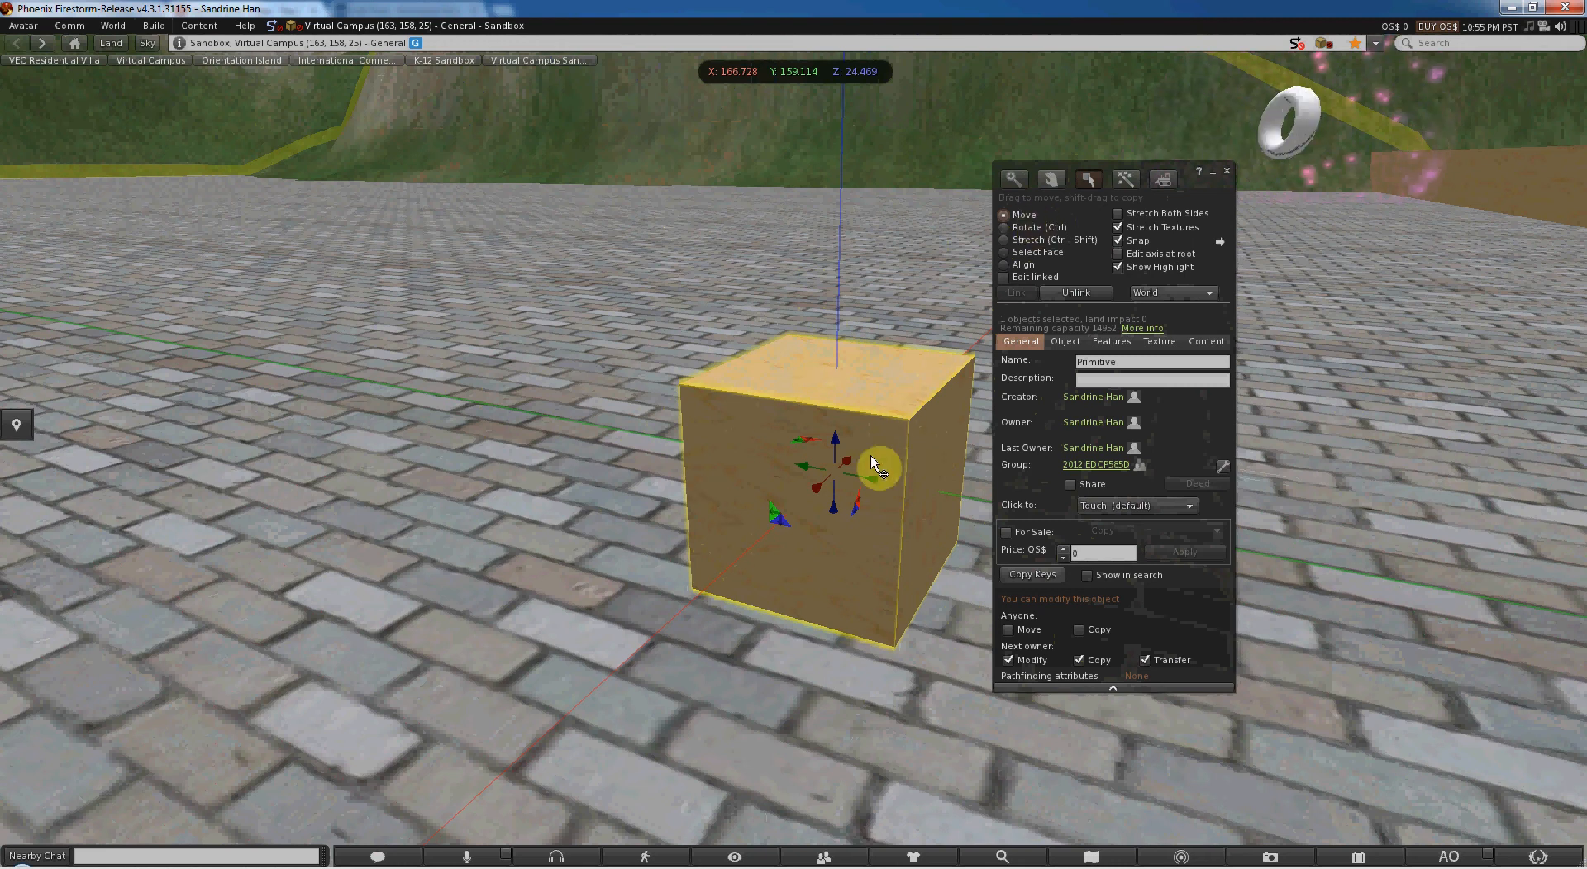
# - Tilt the box 45 degrees about the green rotation band, to X 90, Y 360, Z 45
pyautogui.press('ctrl')
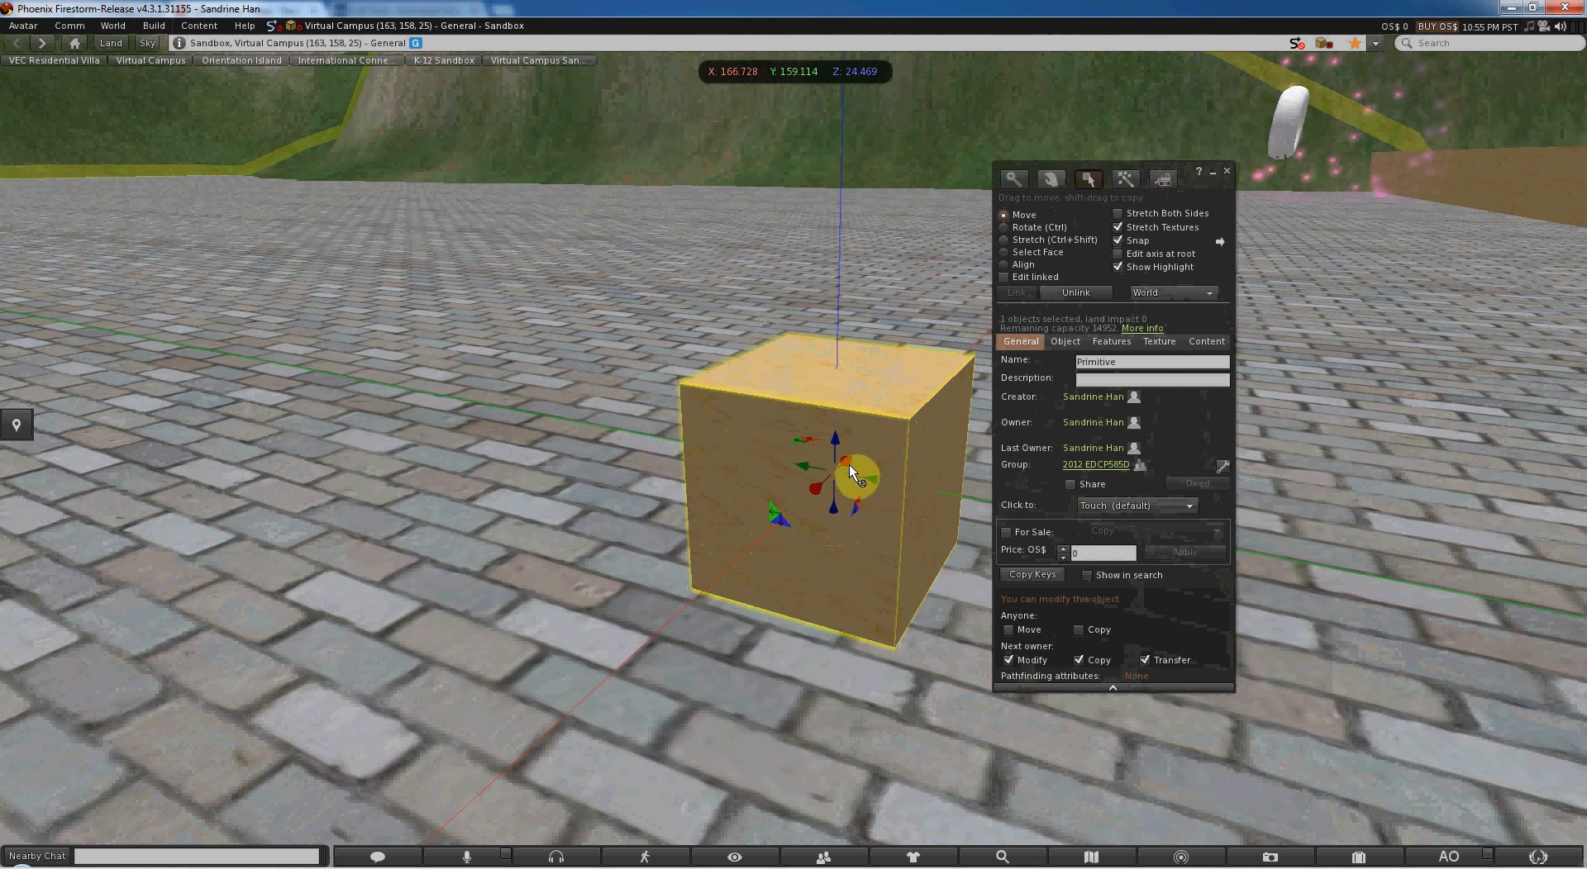
pyautogui.press('ctrl')
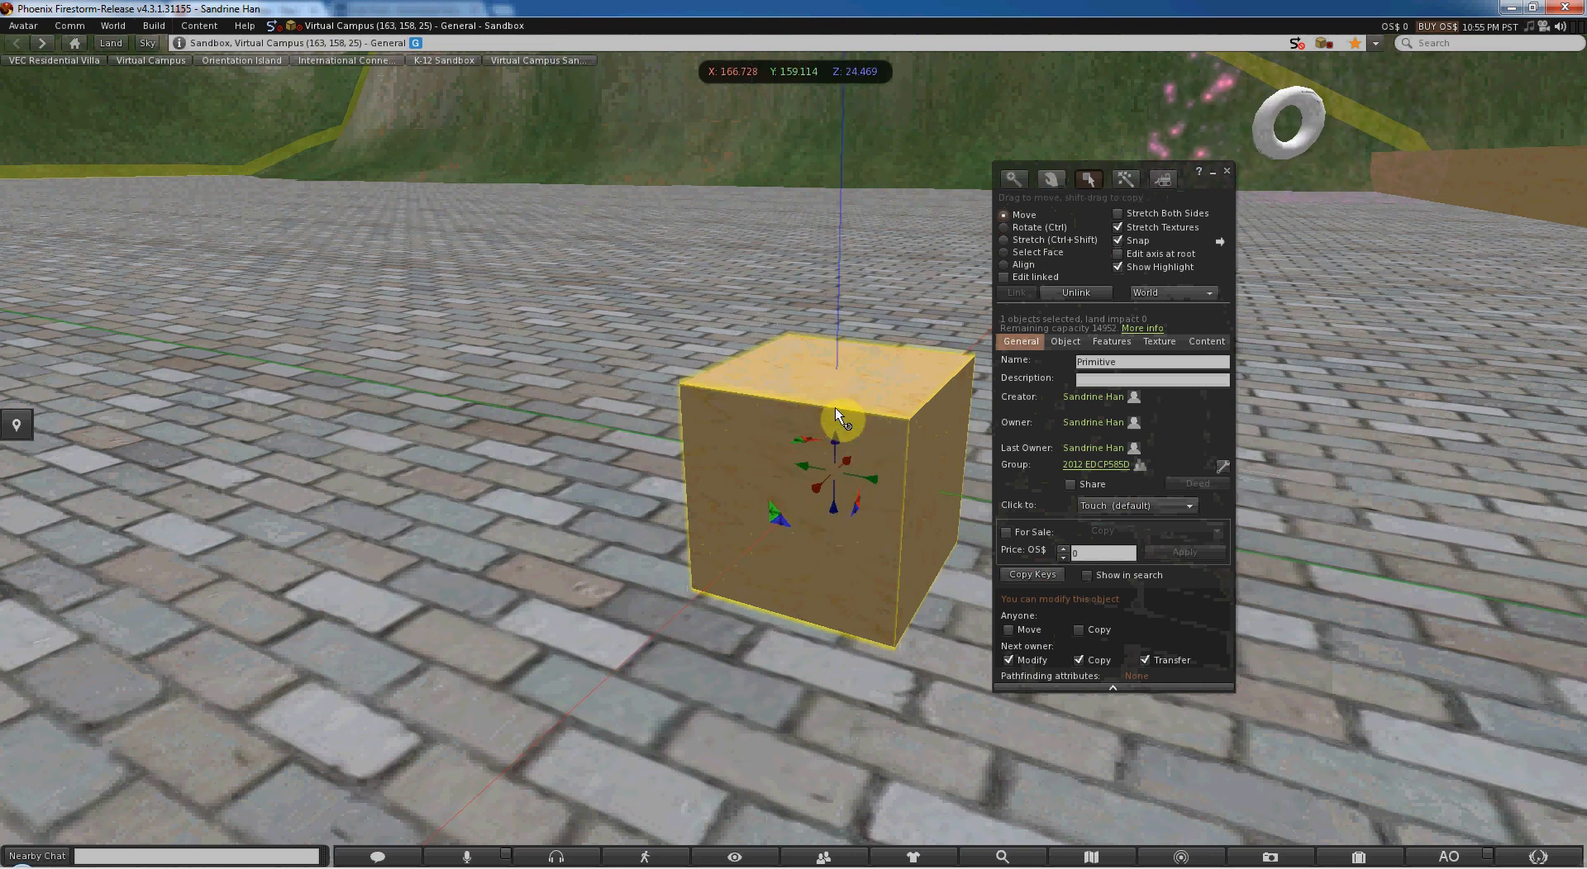
pyautogui.press('ctrl')
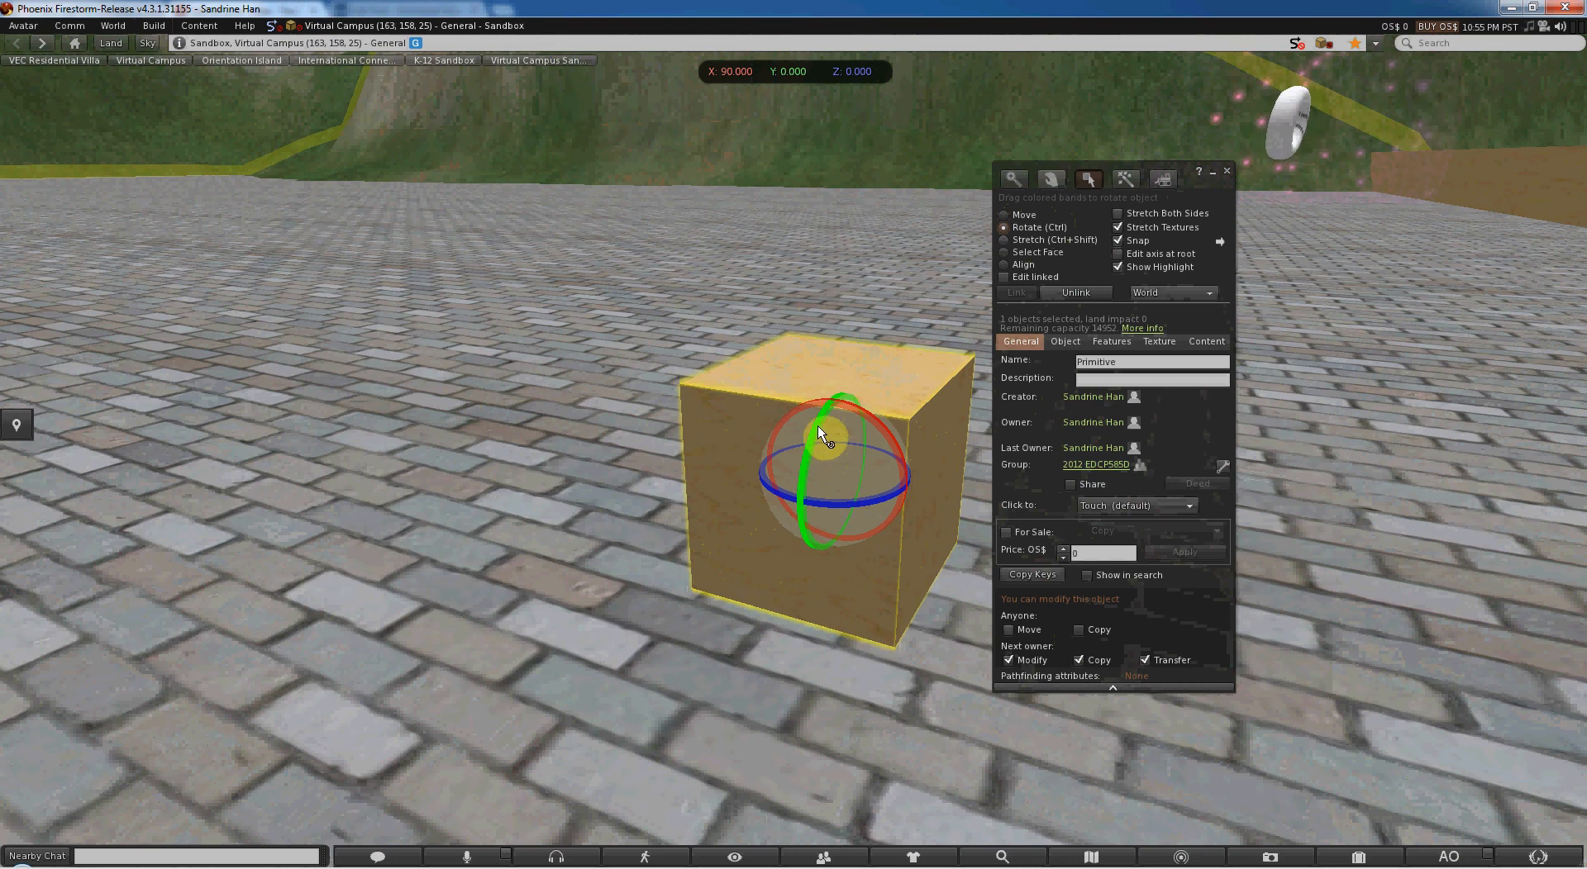
pyautogui.moveTo(817, 425); pyautogui.dragTo(772, 380)
pyautogui.moveTo(769, 376); pyautogui.dragTo(770, 379)
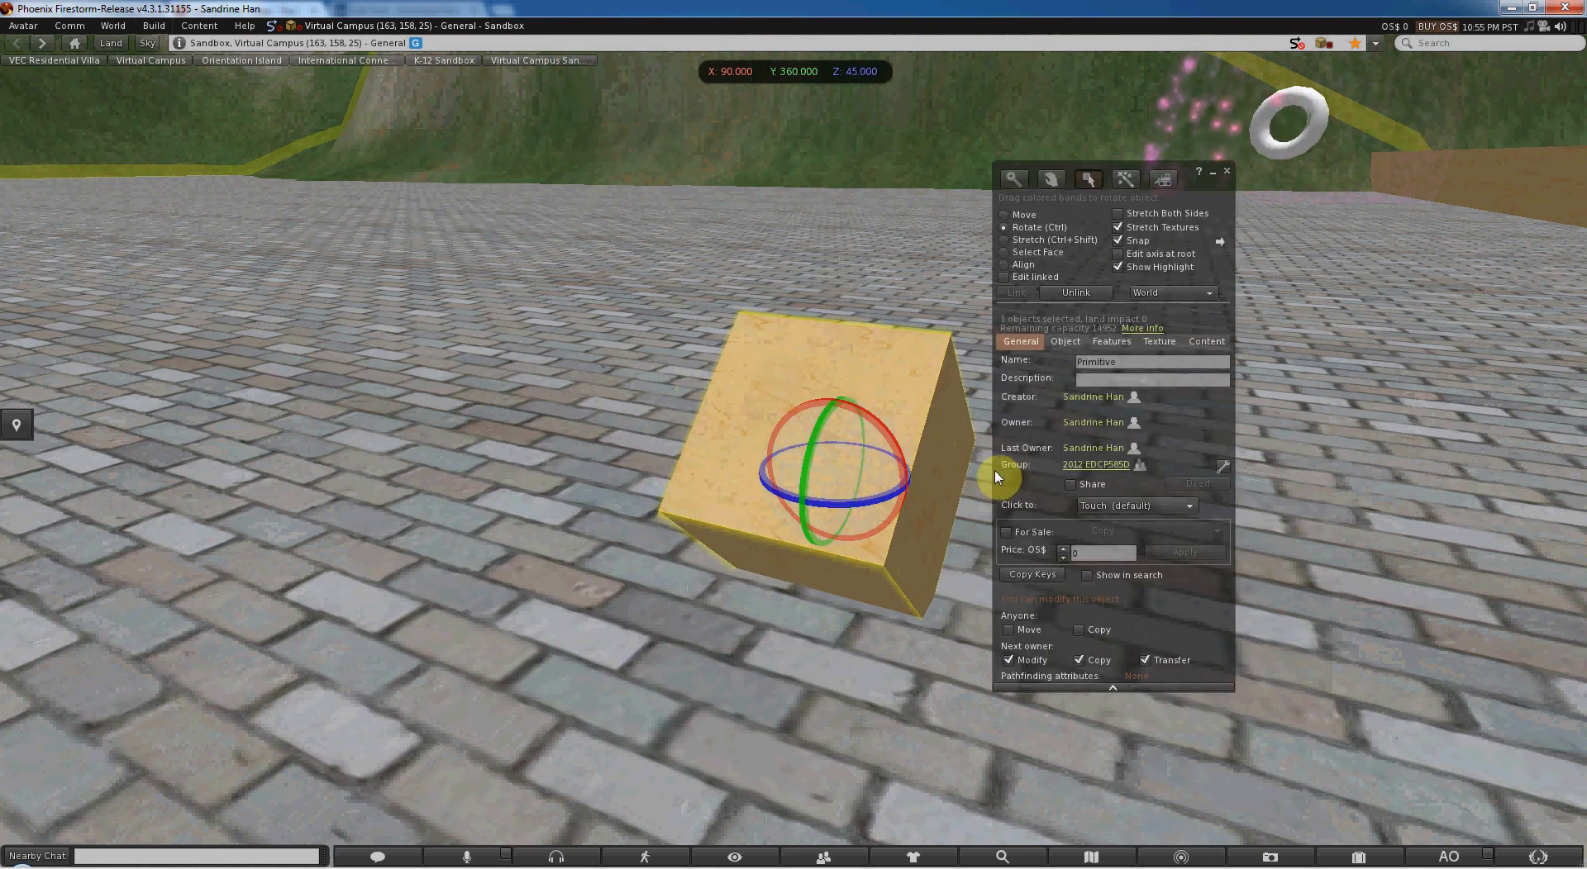
# - Stretch the box along Y to about 0.807 m, then scale it down uniformly to about 0.276 × 0.479 × 0.276 m
pyautogui.press('ctrl')
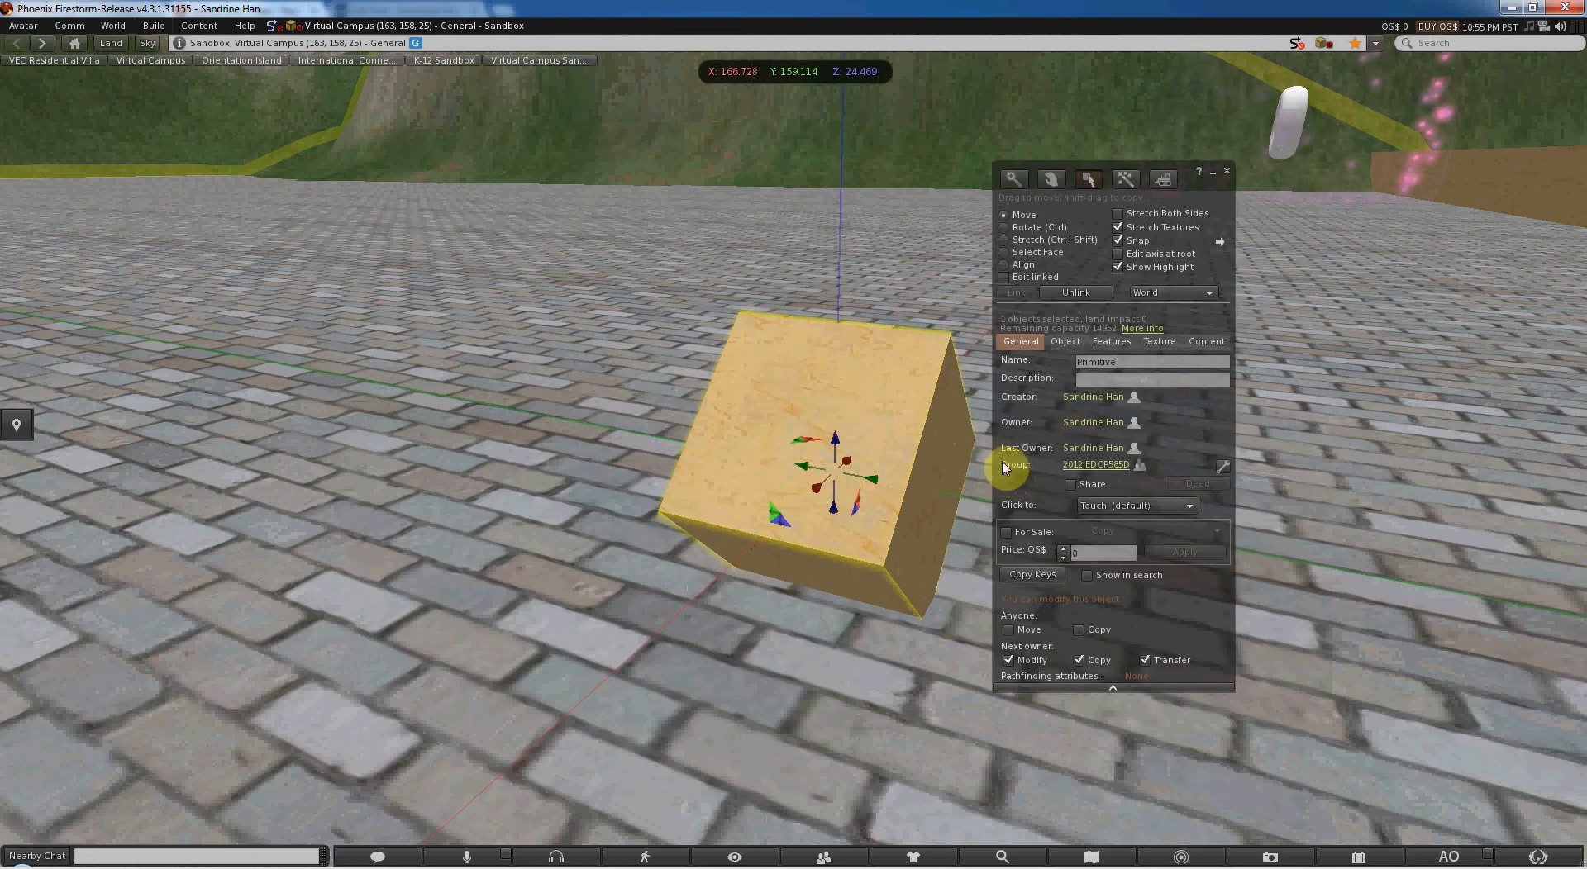
pyautogui.press('ctrl')
pyautogui.press('ctrl')
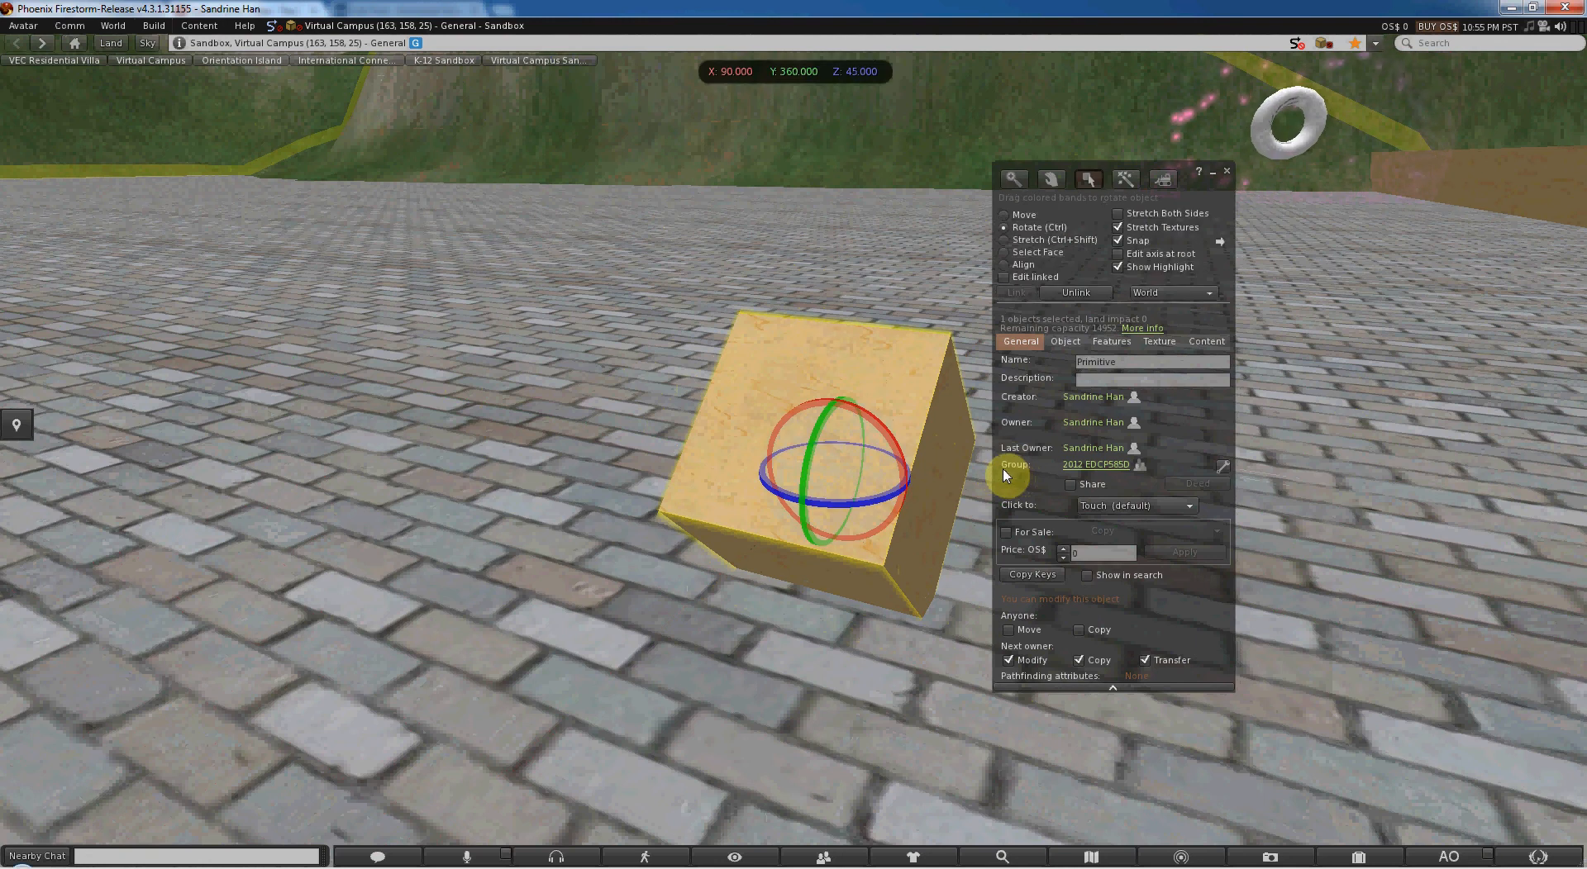
pyautogui.hotkey('ctrl', 'shift')
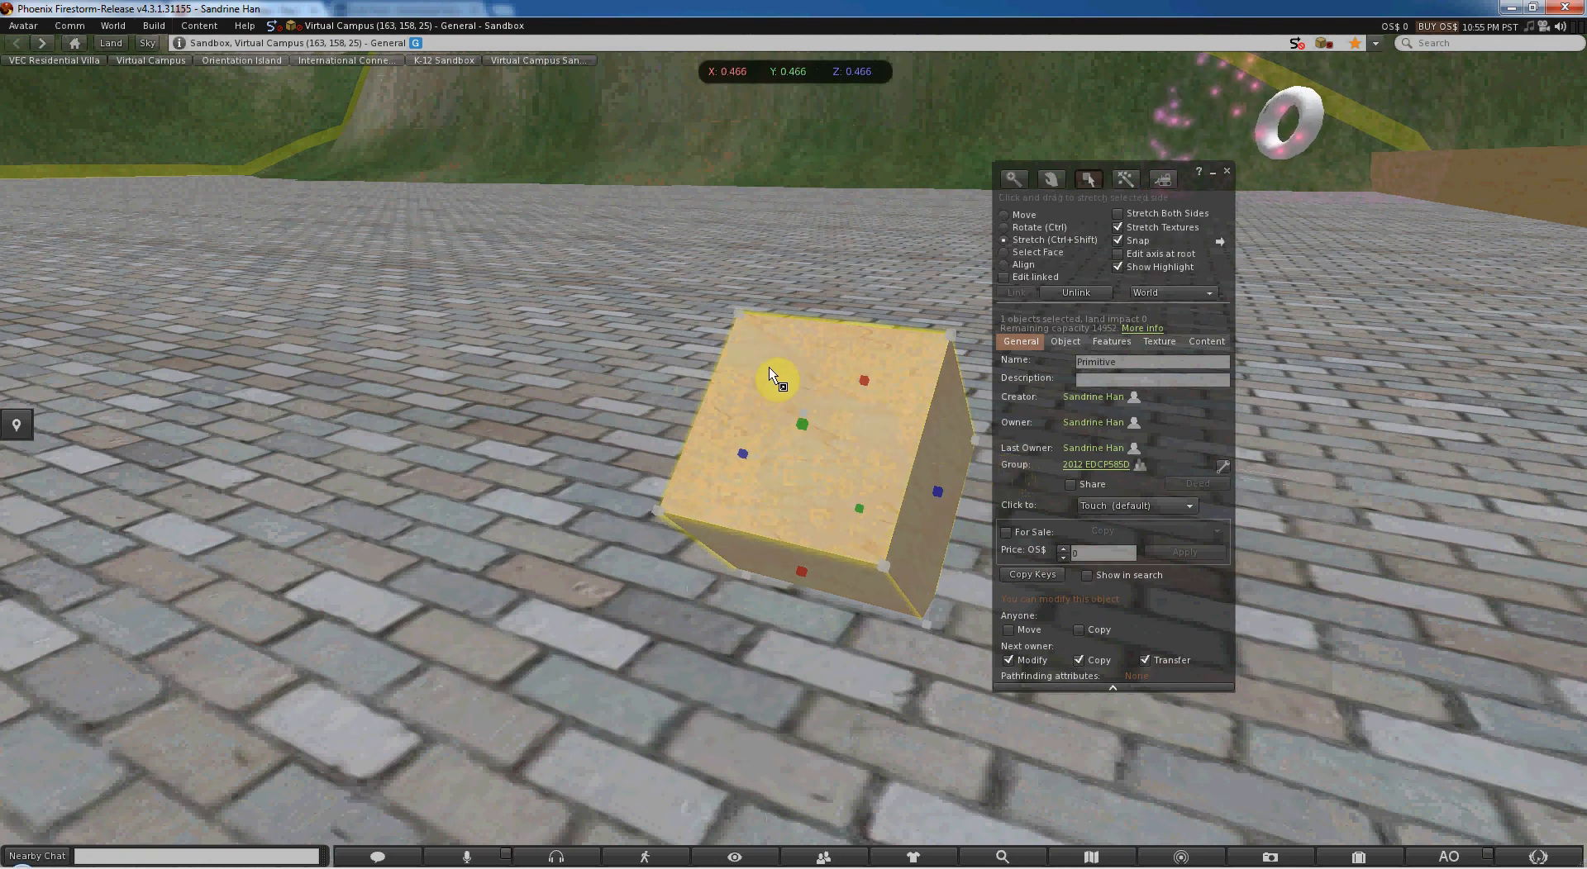
pyautogui.moveTo(803, 429); pyautogui.dragTo(726, 389)
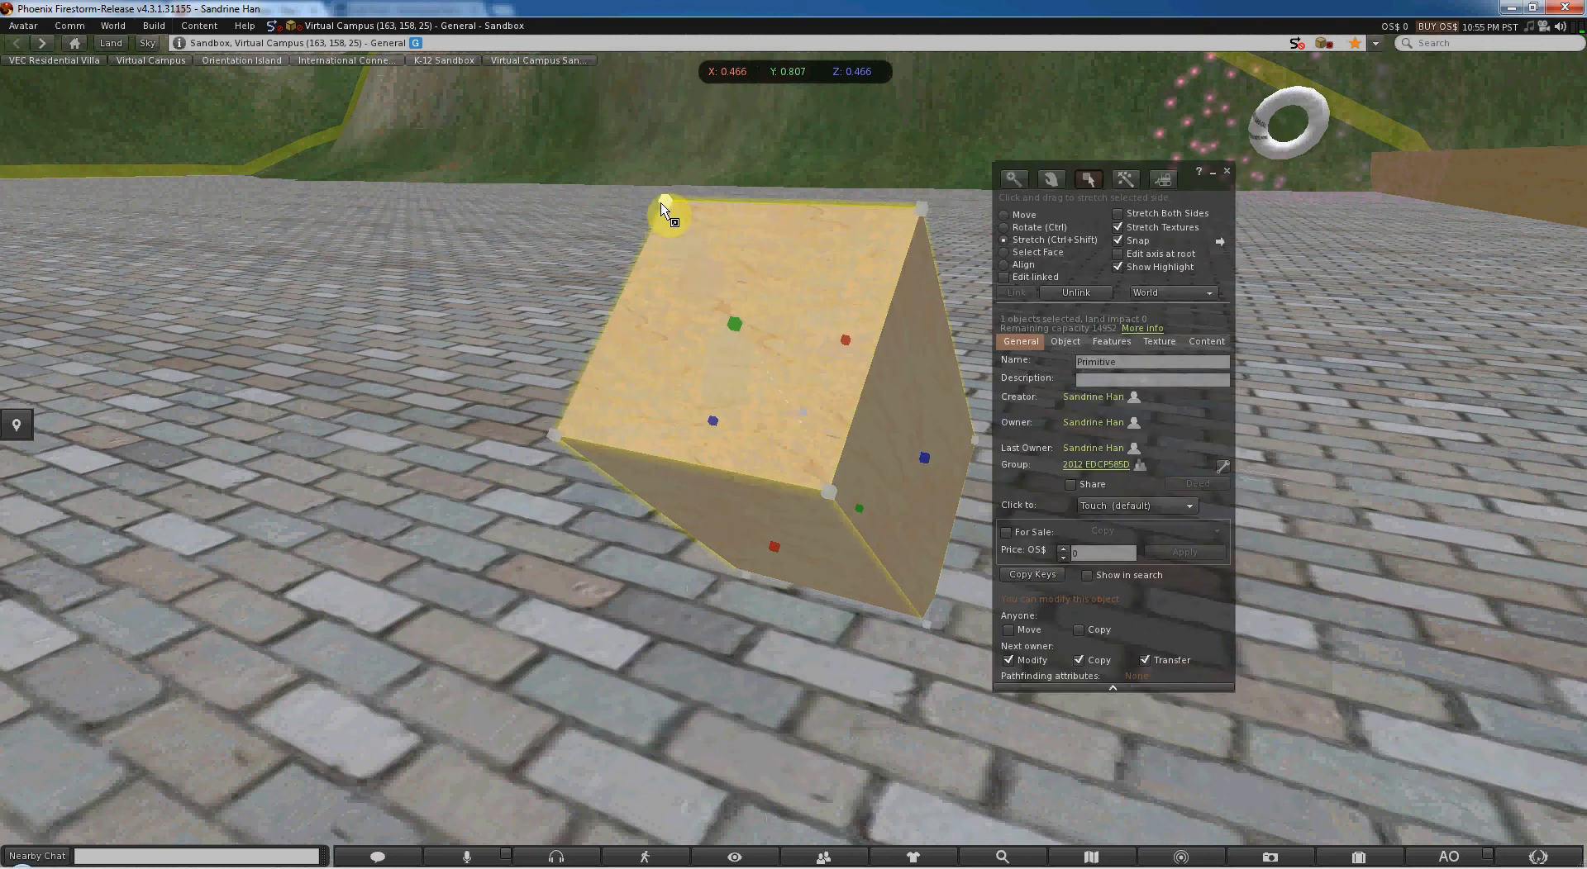
pyautogui.moveTo(666, 206); pyautogui.dragTo(752, 422)
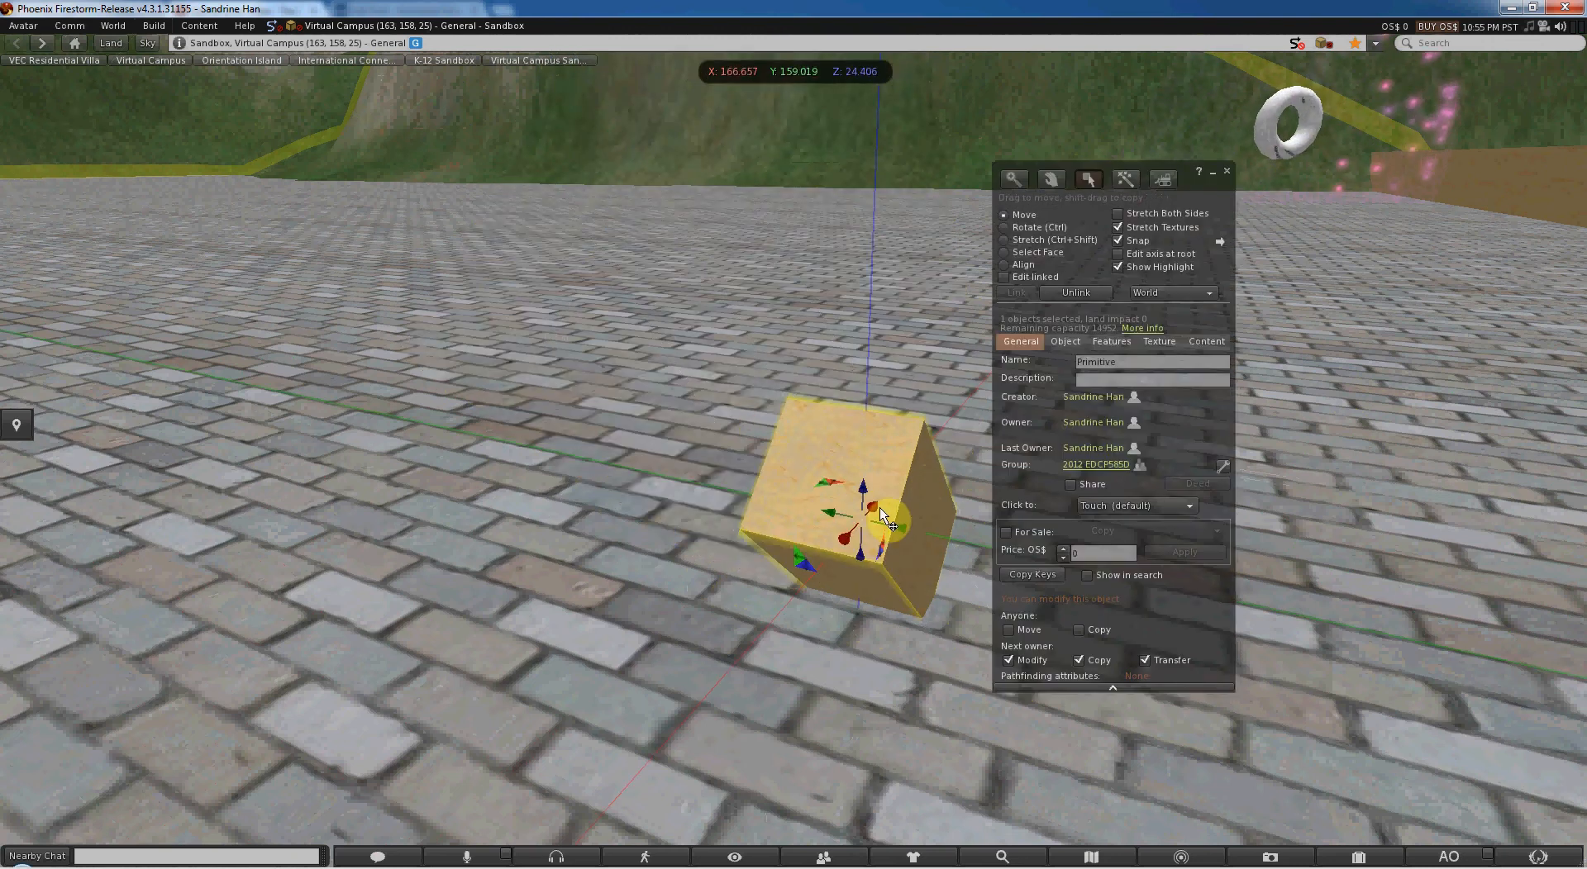
# - Rotate the box back upright to X 90, Y 0, Z 0 and stretch it longer and wider into a rectangular block
pyautogui.keyDown('ctrl'); pyautogui.moveTo(861, 496); pyautogui.dragTo(872, 363); pyautogui.keyUp('ctrl')
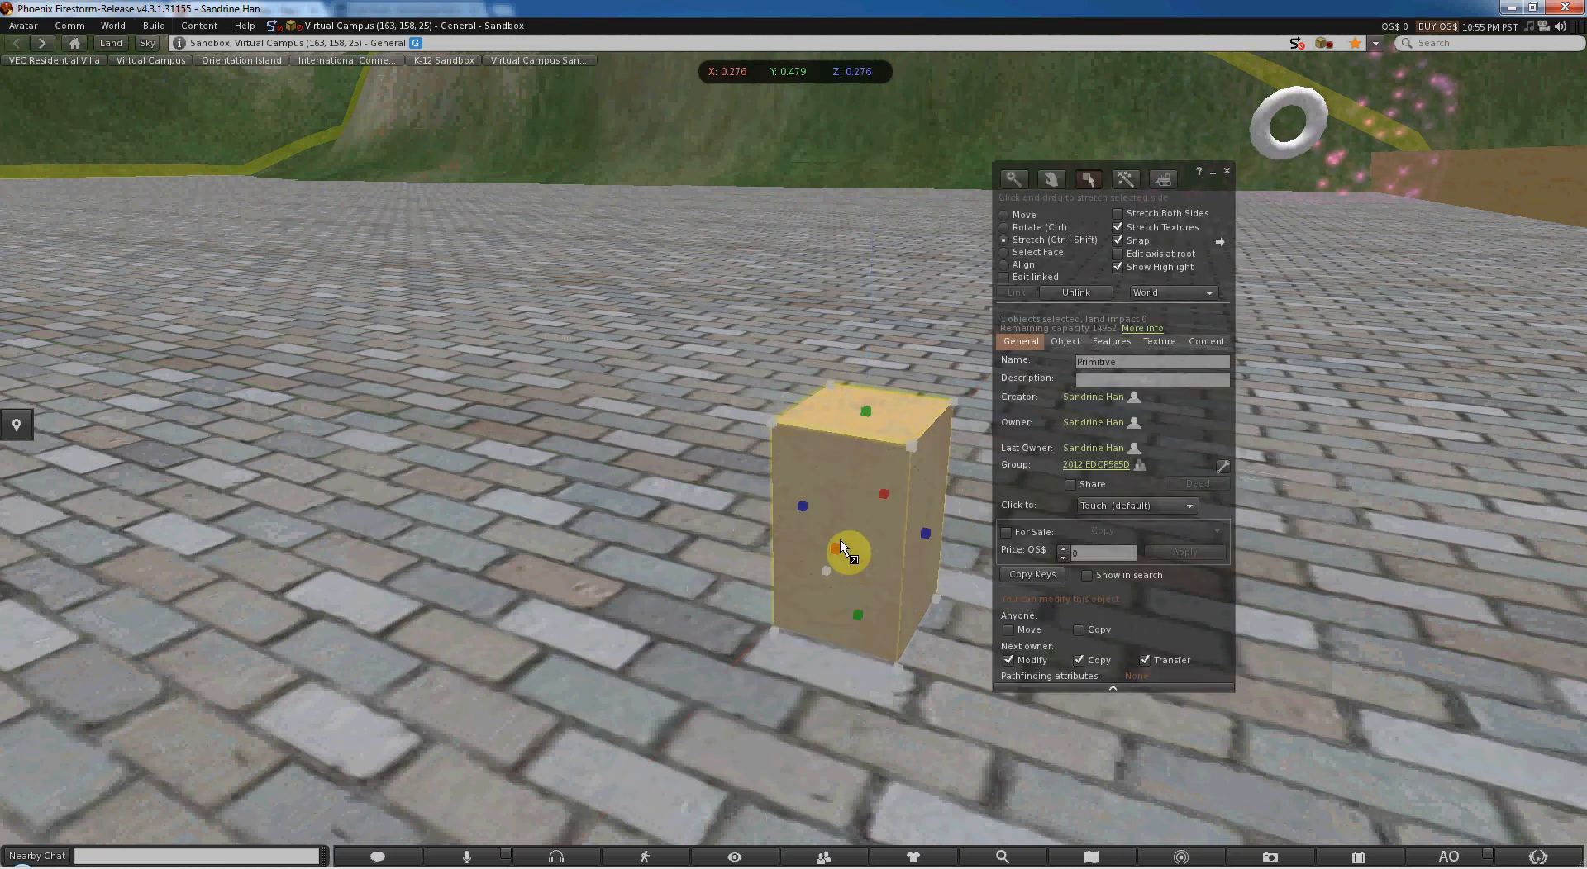
pyautogui.keyDown('ctrl'); pyautogui.keyDown('shift'); pyautogui.moveTo(840, 539); pyautogui.dragTo(646, 621); pyautogui.keyUp('shift'); pyautogui.keyUp('ctrl')
pyautogui.keyDown('alt'); pyautogui.moveTo(793, 567); pyautogui.dragTo(794, 595); pyautogui.keyUp('alt')
pyautogui.keyDown('alt'); pyautogui.moveTo(859, 455); pyautogui.dragTo(759, 446); pyautogui.keyUp('alt')
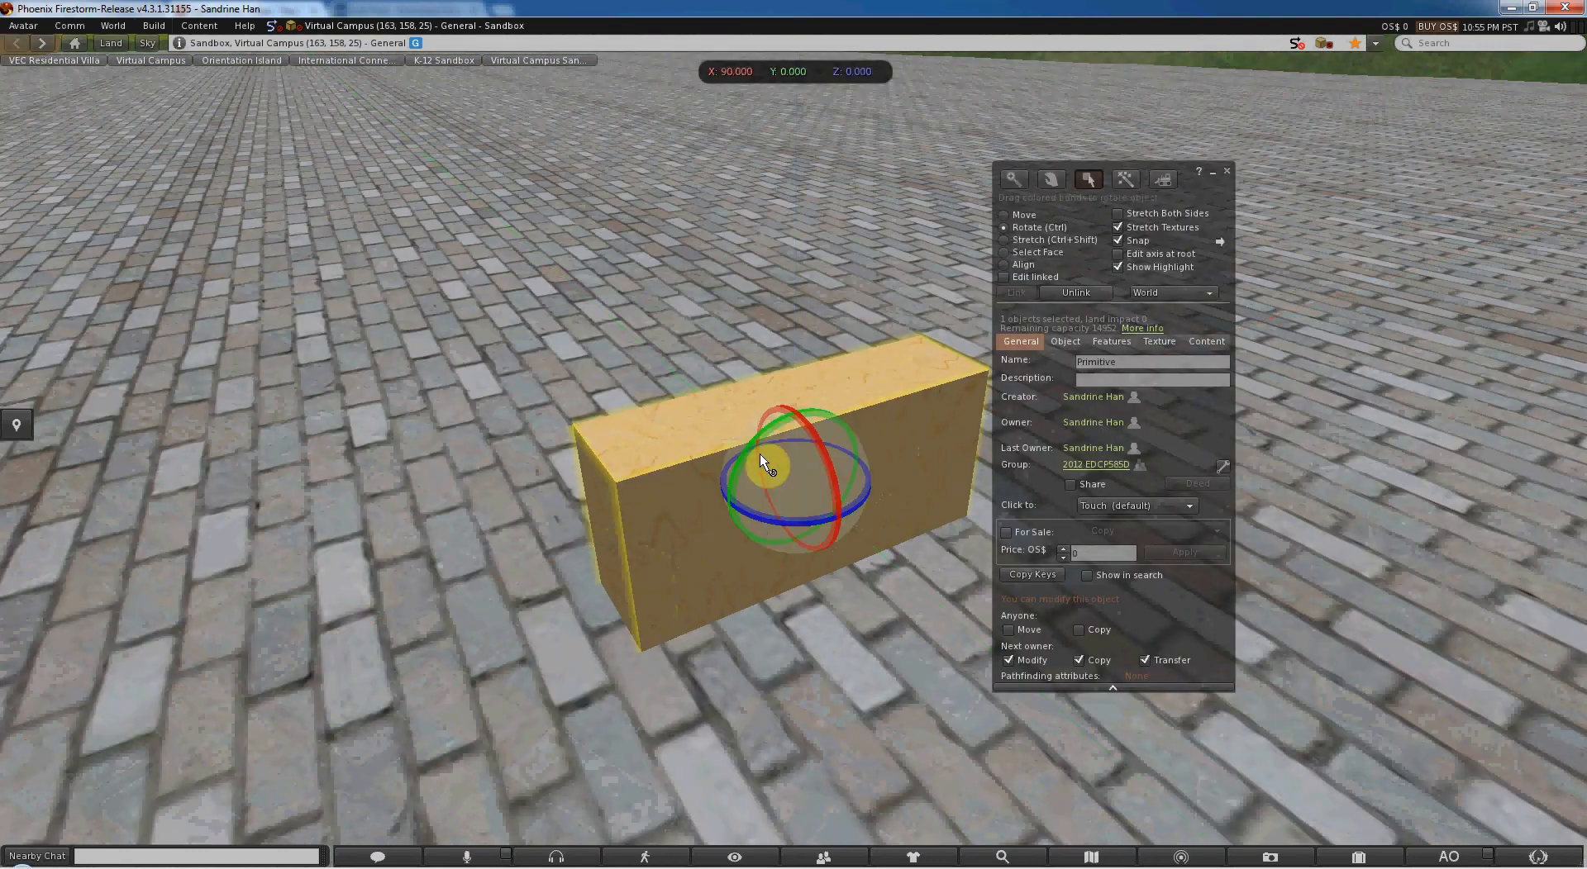
pyautogui.keyDown('ctrl'); pyautogui.keyDown('shift'); pyautogui.moveTo(822, 505); pyautogui.dragTo(895, 563); pyautogui.keyUp('shift'); pyautogui.keyUp('ctrl')
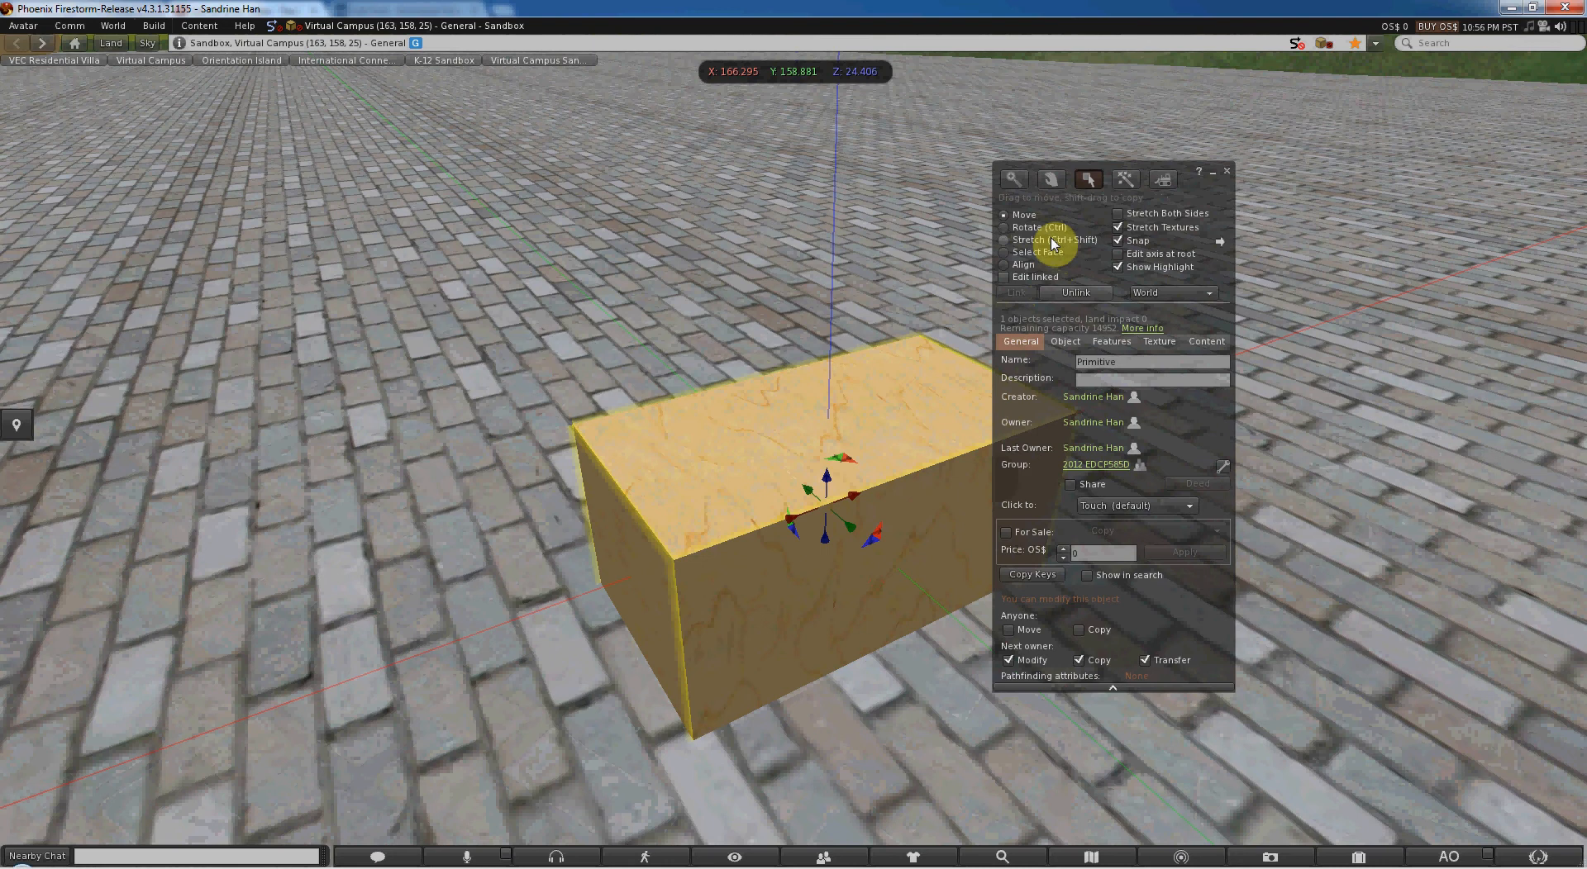
pyautogui.keyDown('alt'); pyautogui.click(868, 461); pyautogui.keyUp('alt')
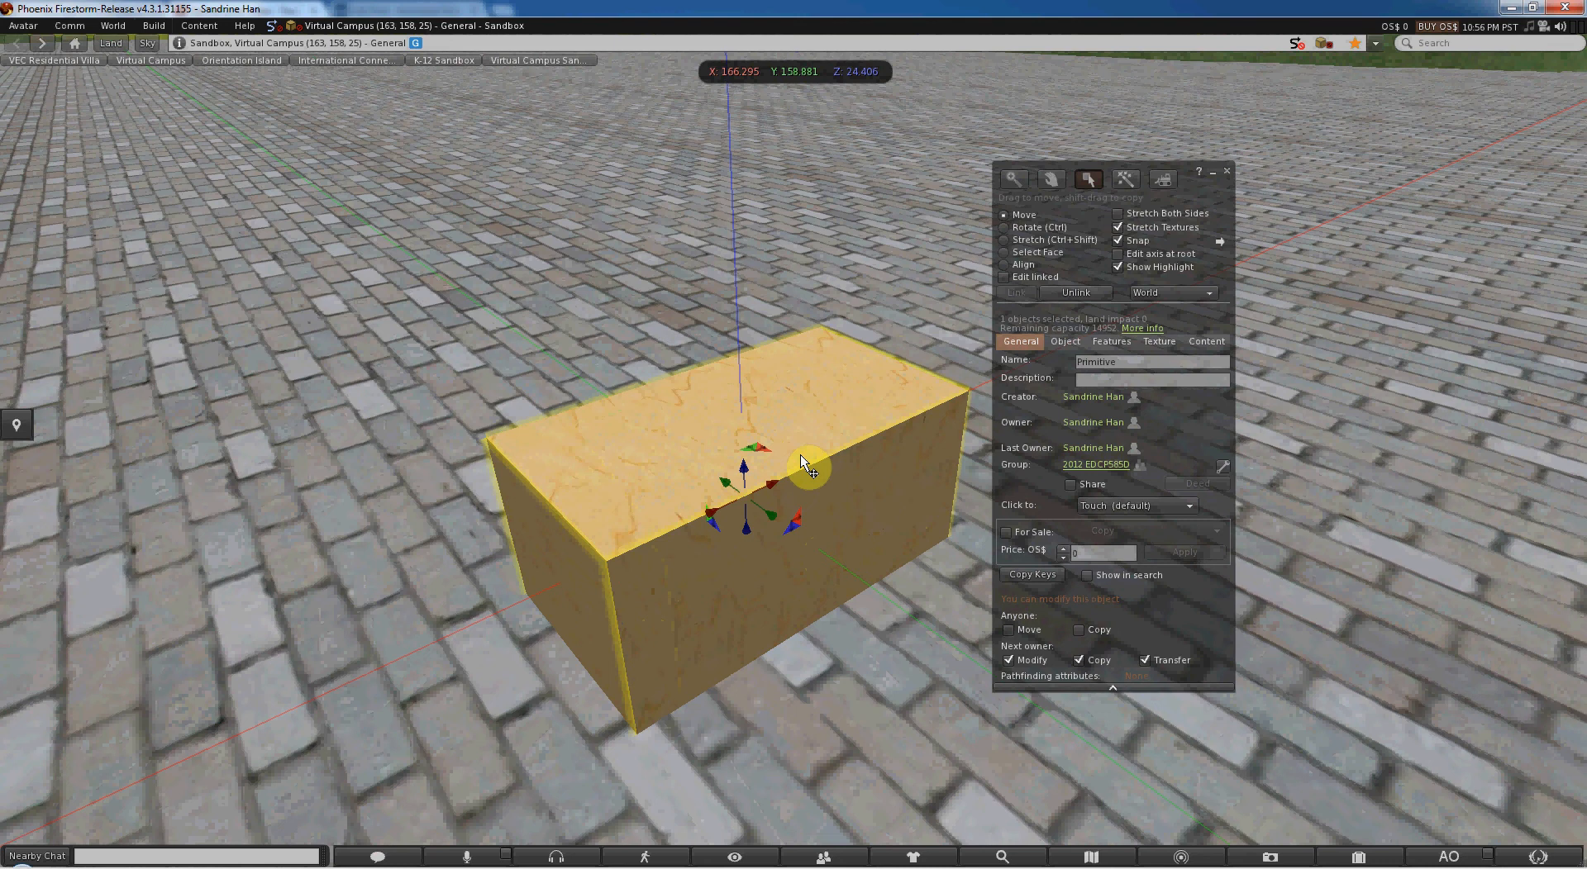
pyautogui.press('ctrl')
pyautogui.press('alt')
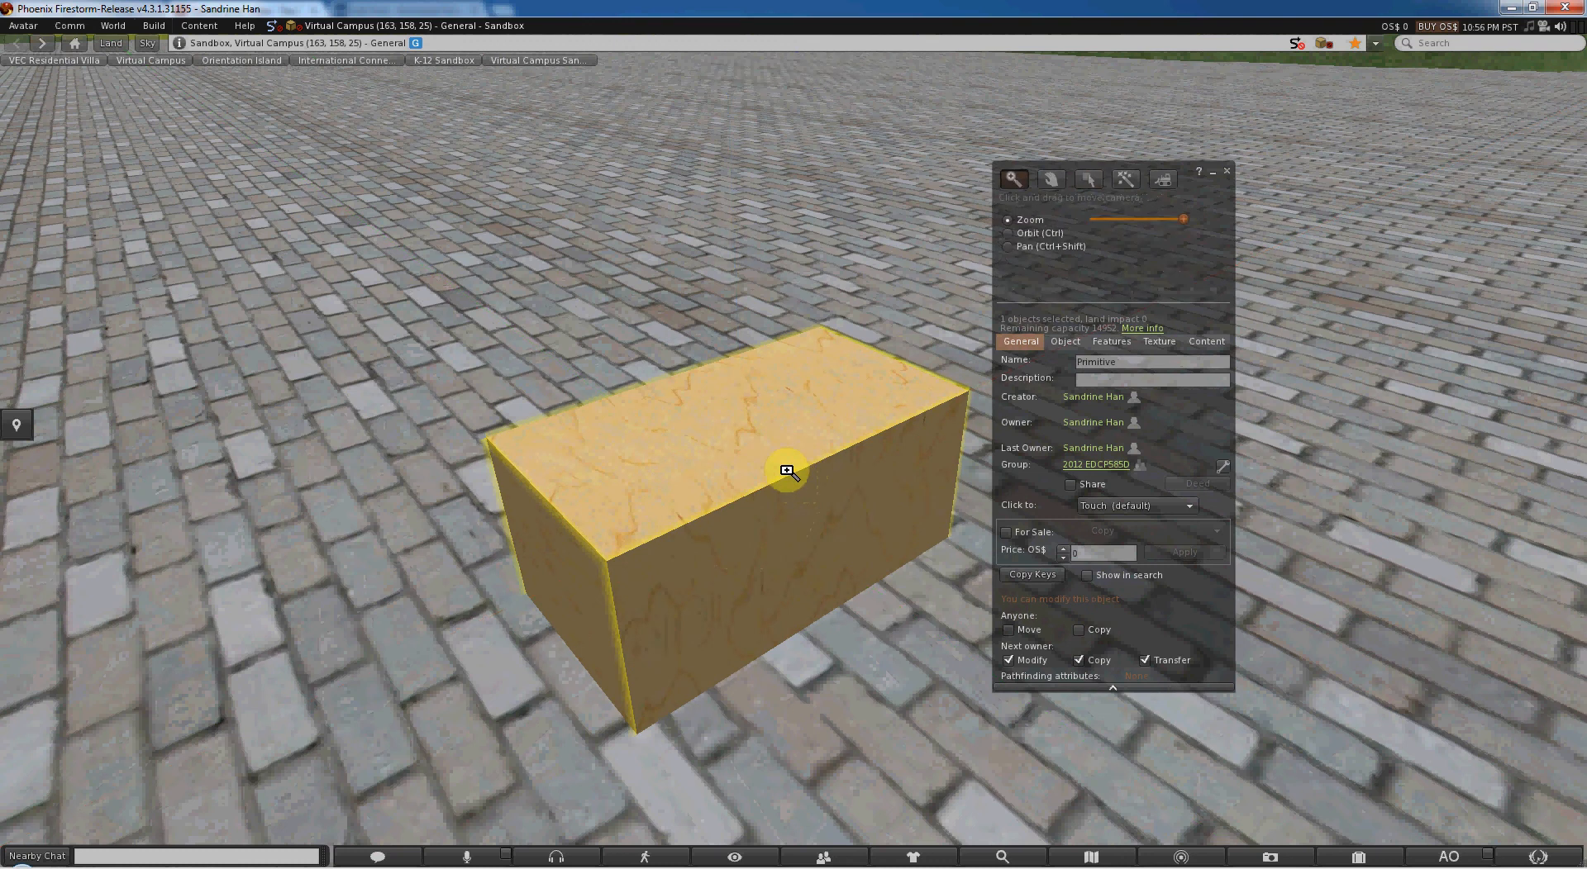
pyautogui.keyDown('alt'); pyautogui.moveTo(786, 471); pyautogui.dragTo(794, 451); pyautogui.keyUp('alt')
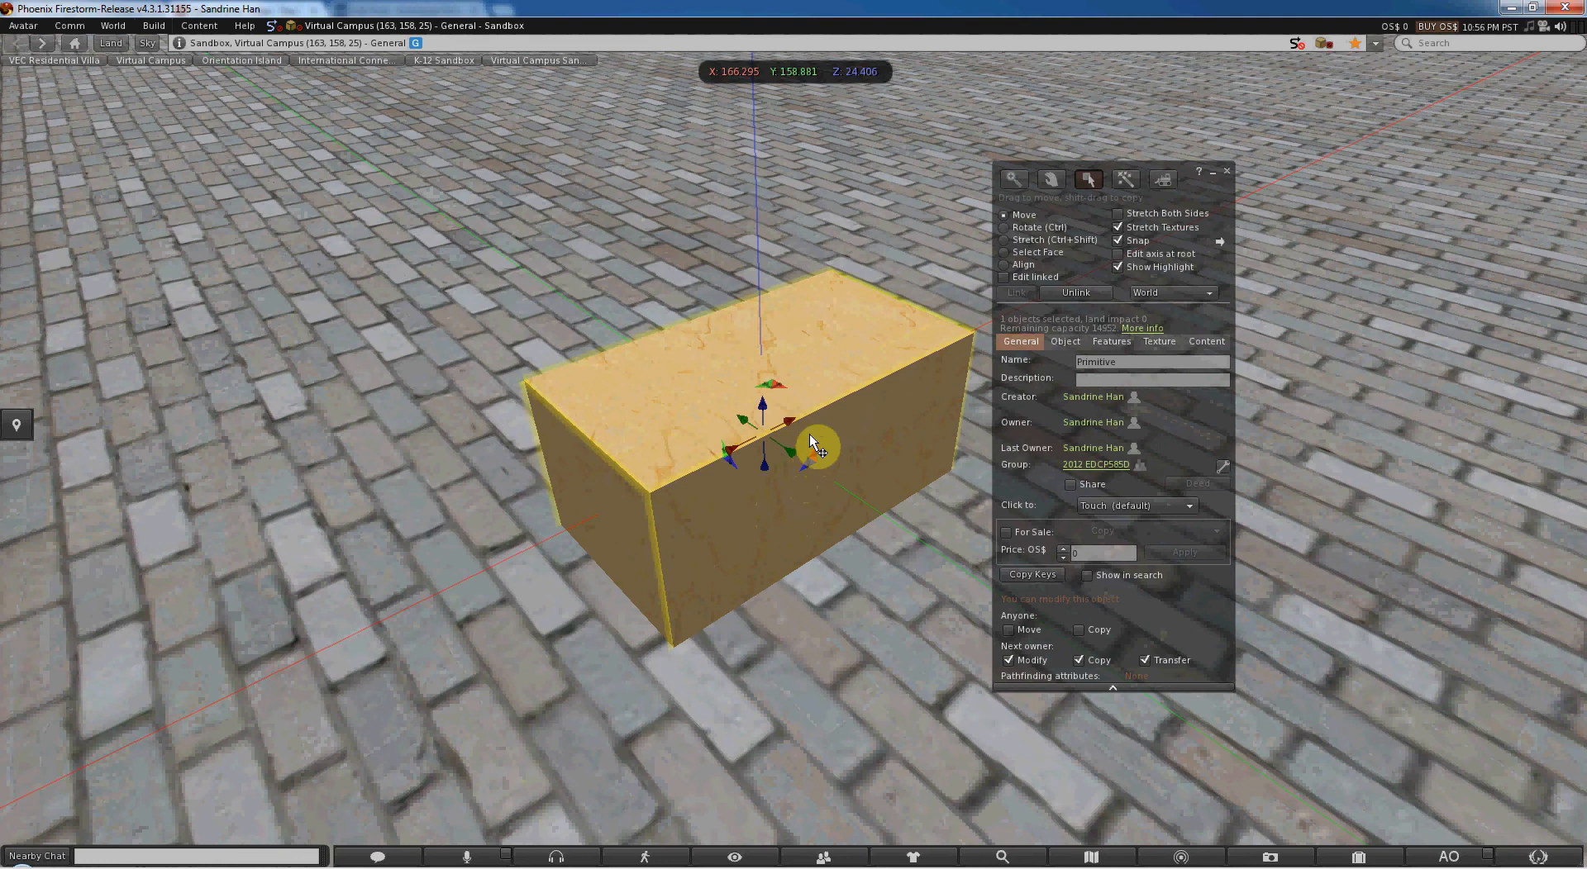
pyautogui.press('ctrl')
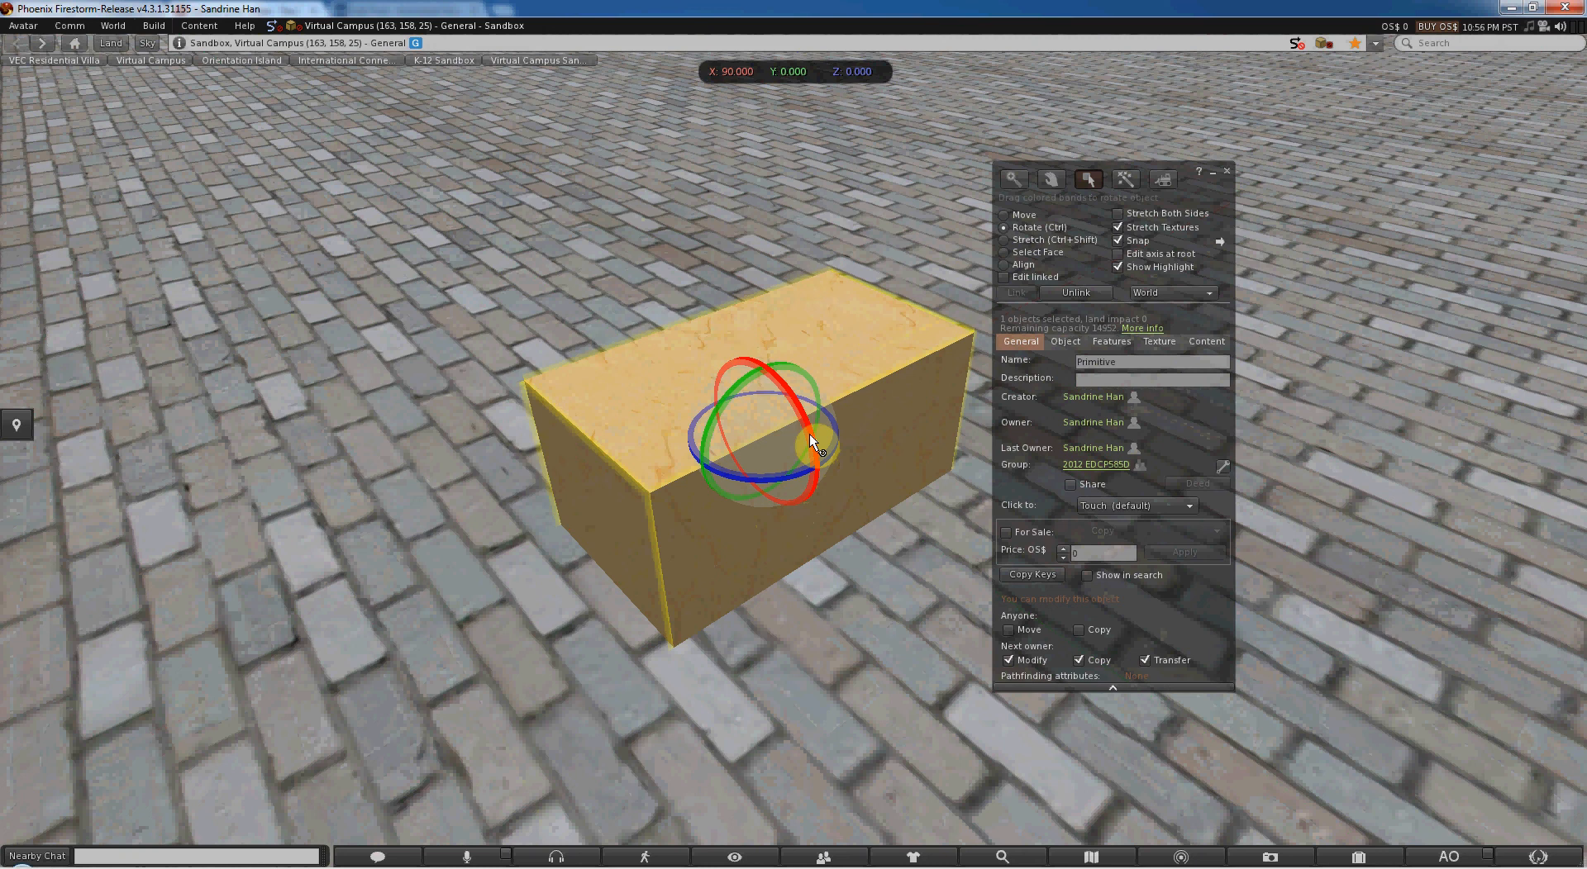
pyautogui.hotkey('ctrl', 'shift')
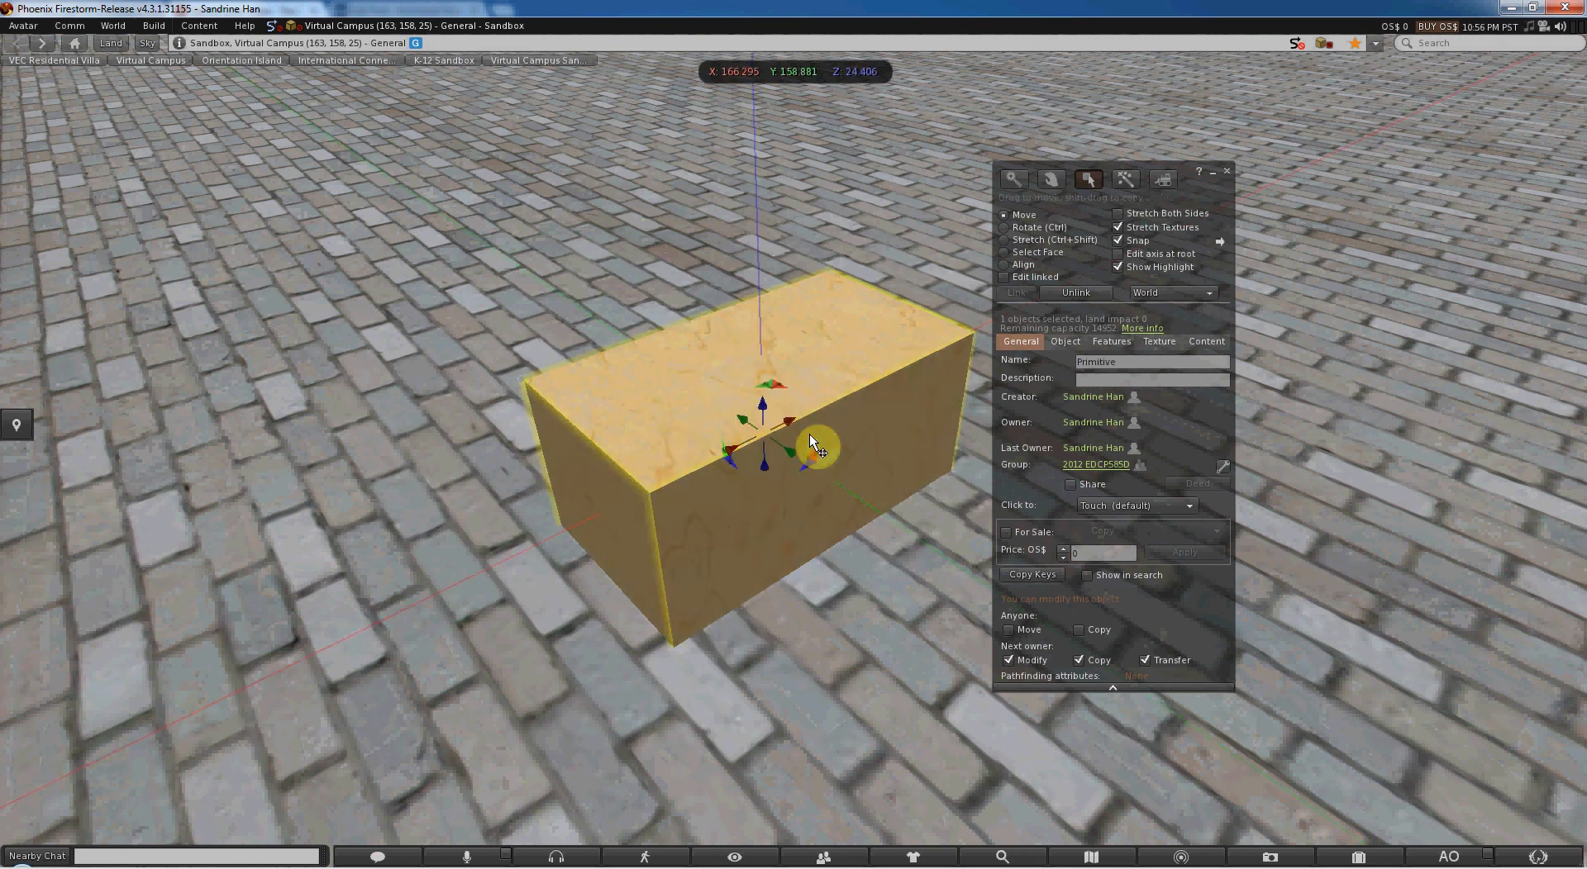
pyautogui.keyDown('alt'); pyautogui.moveTo(855, 402); pyautogui.dragTo(794, 450); pyautogui.keyUp('alt')
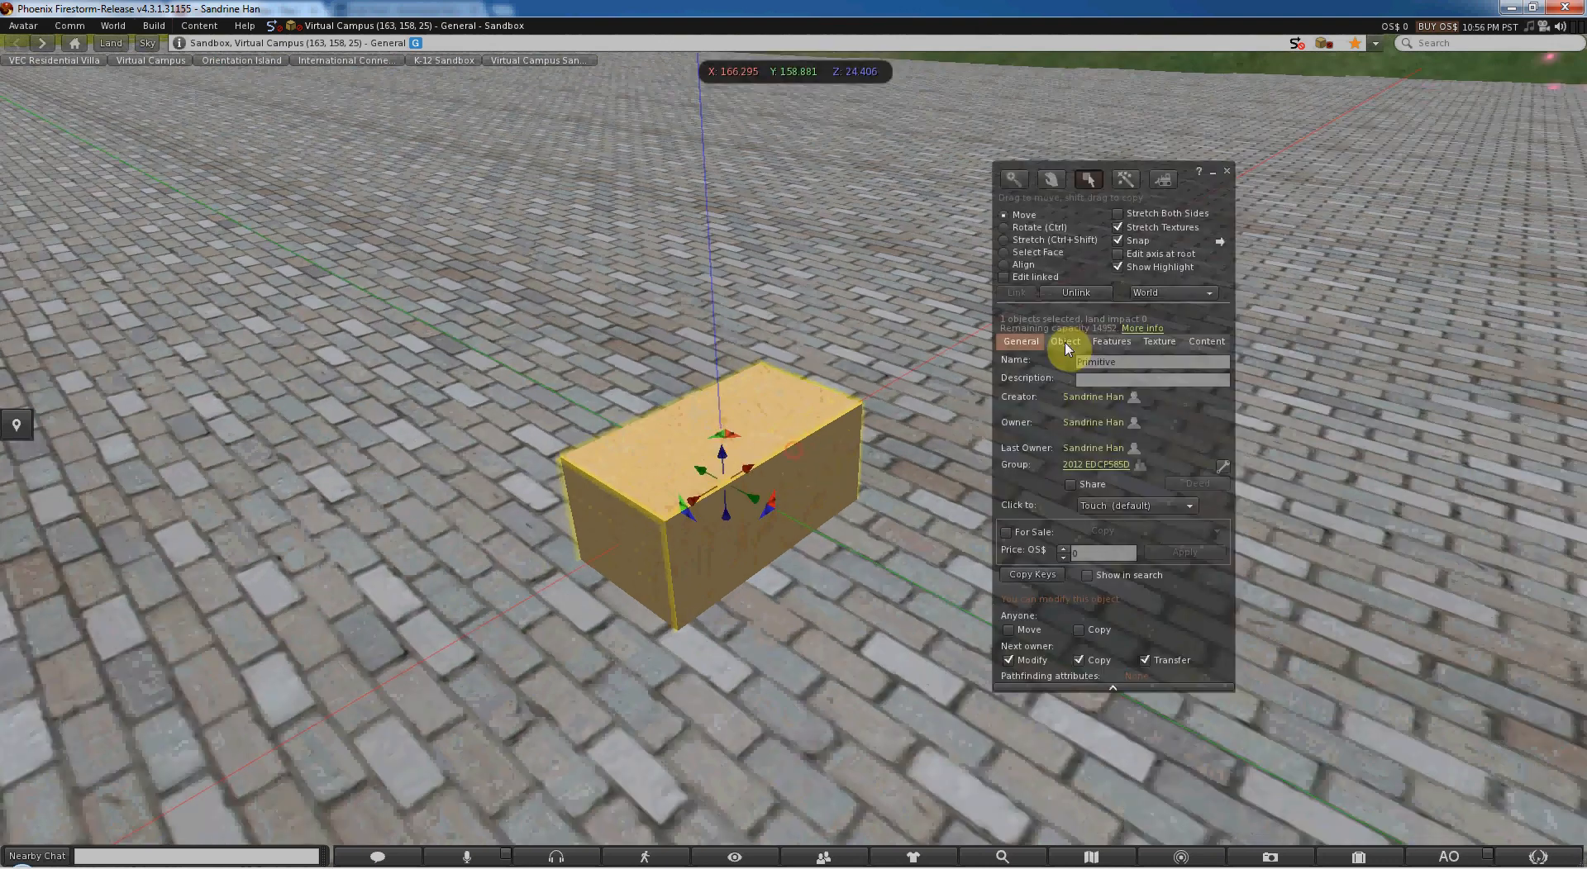
# - Copy the block along Y to about Y 158.166 and shorten the copy along X into a cube-like box
pyautogui.click(1086, 262)
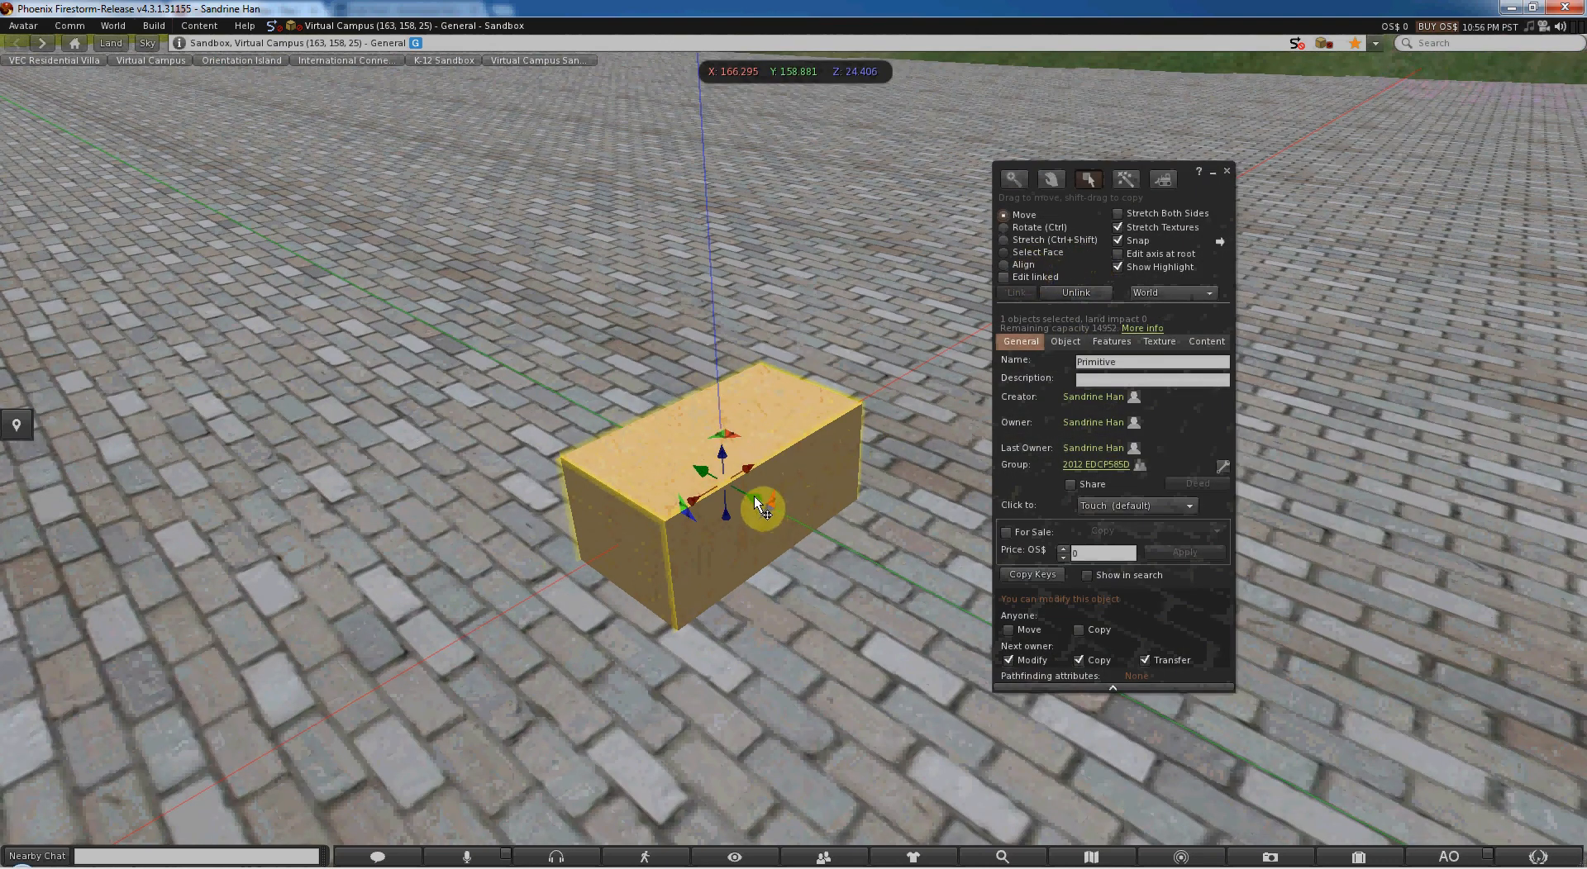
pyautogui.keyDown('shift'); pyautogui.moveTo(756, 499); pyautogui.dragTo(919, 573); pyautogui.keyUp('shift')
pyautogui.keyDown('ctrl'); pyautogui.keyDown('shift'); pyautogui.moveTo(763, 634); pyautogui.dragTo(896, 581); pyautogui.keyUp('shift'); pyautogui.keyUp('ctrl')
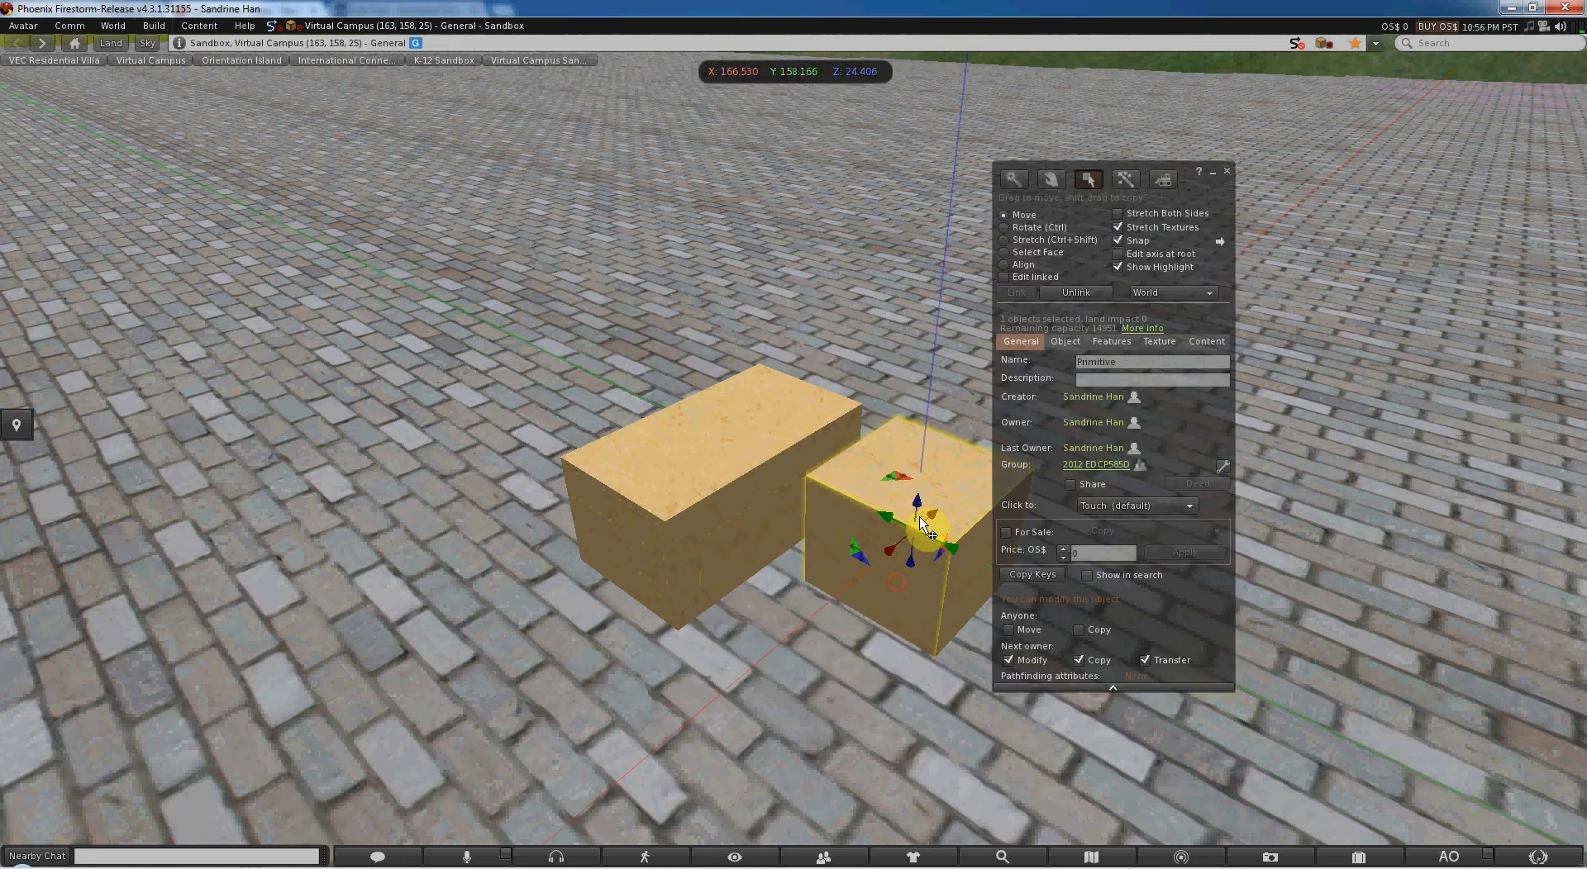
# - Raise the copied box to about Z 24.921 and shift it along X to about 167.581
pyautogui.moveTo(922, 523); pyautogui.dragTo(916, 469)
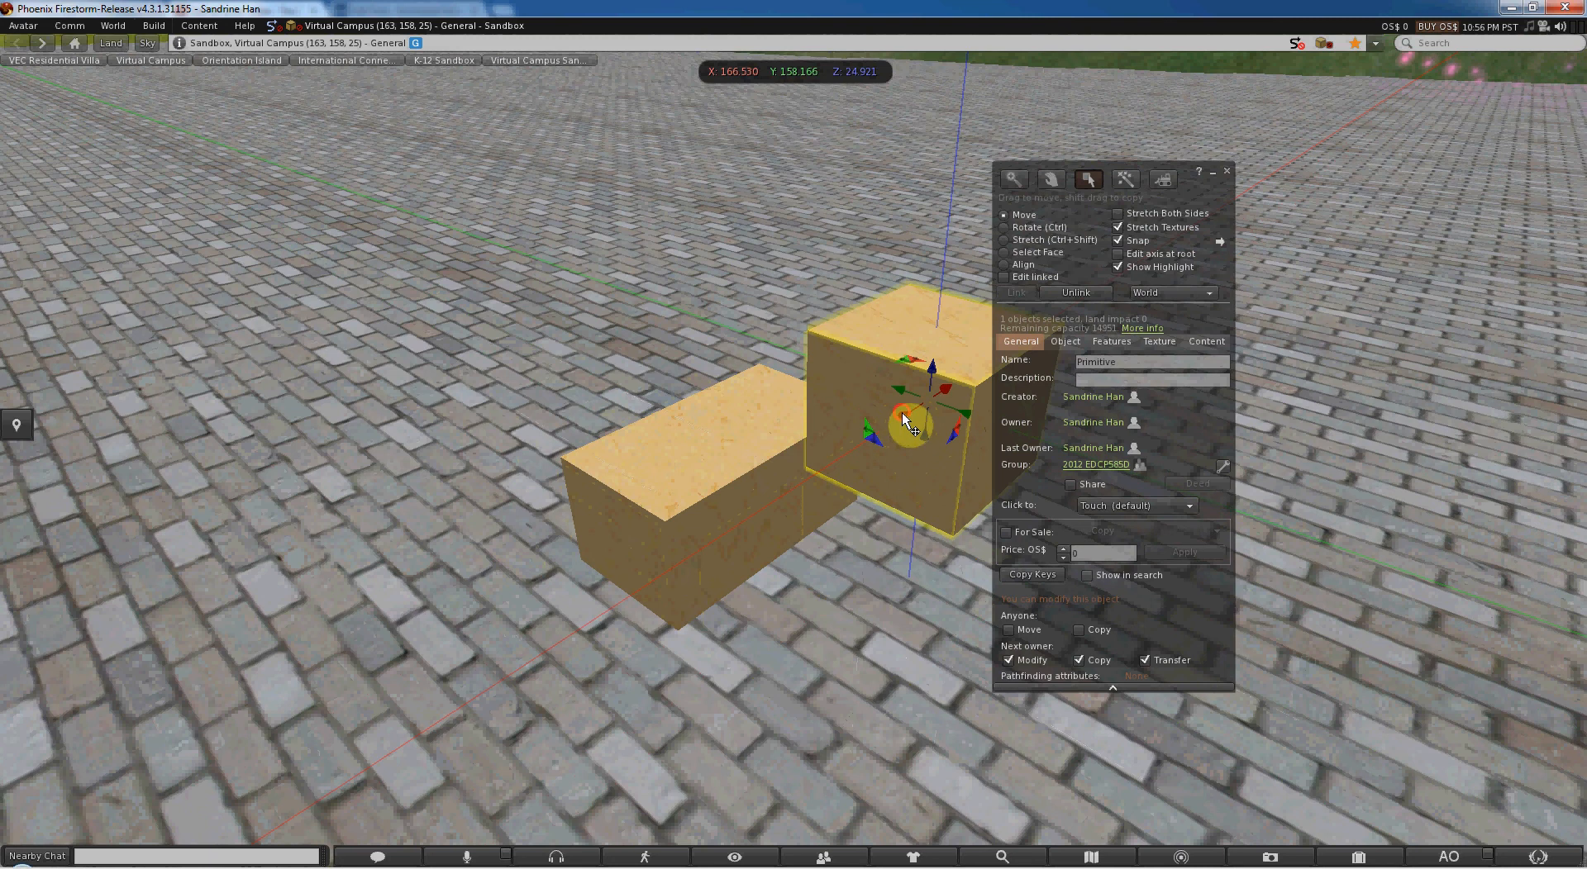
pyautogui.moveTo(901, 413); pyautogui.dragTo(1085, 316)
pyautogui.keyDown('alt'); pyautogui.moveTo(974, 335); pyautogui.dragTo(646, 484); pyautogui.keyUp('alt')
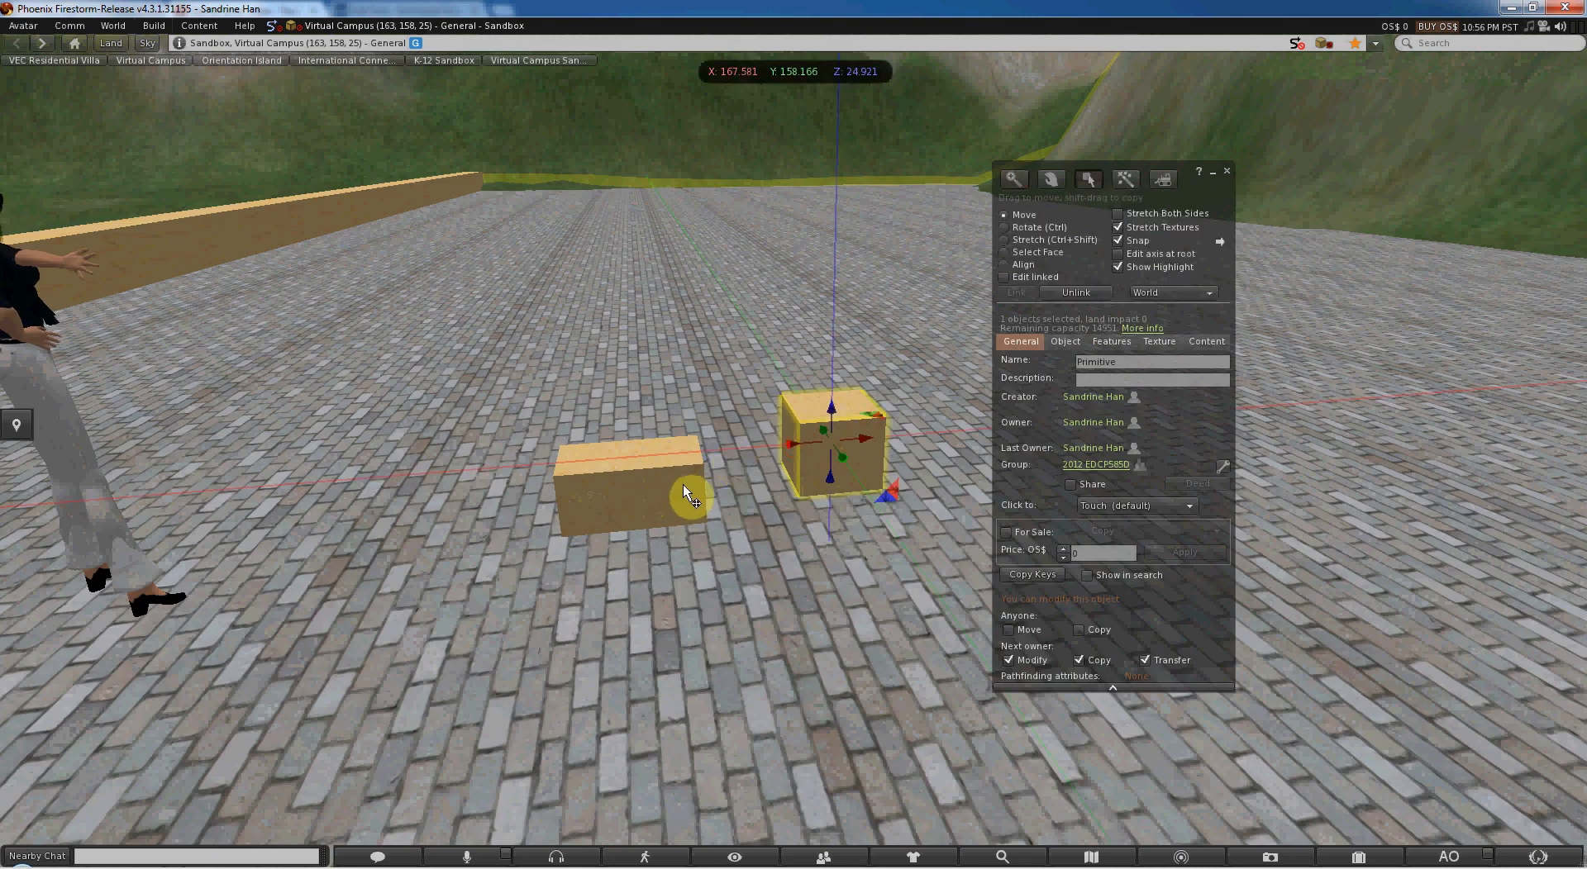
# - Select both boxes and use Align along the X, Y and Z axes to bring their end, front and top faces flush
pyautogui.keyDown('shift'); pyautogui.click(675, 486); pyautogui.keyUp('shift')
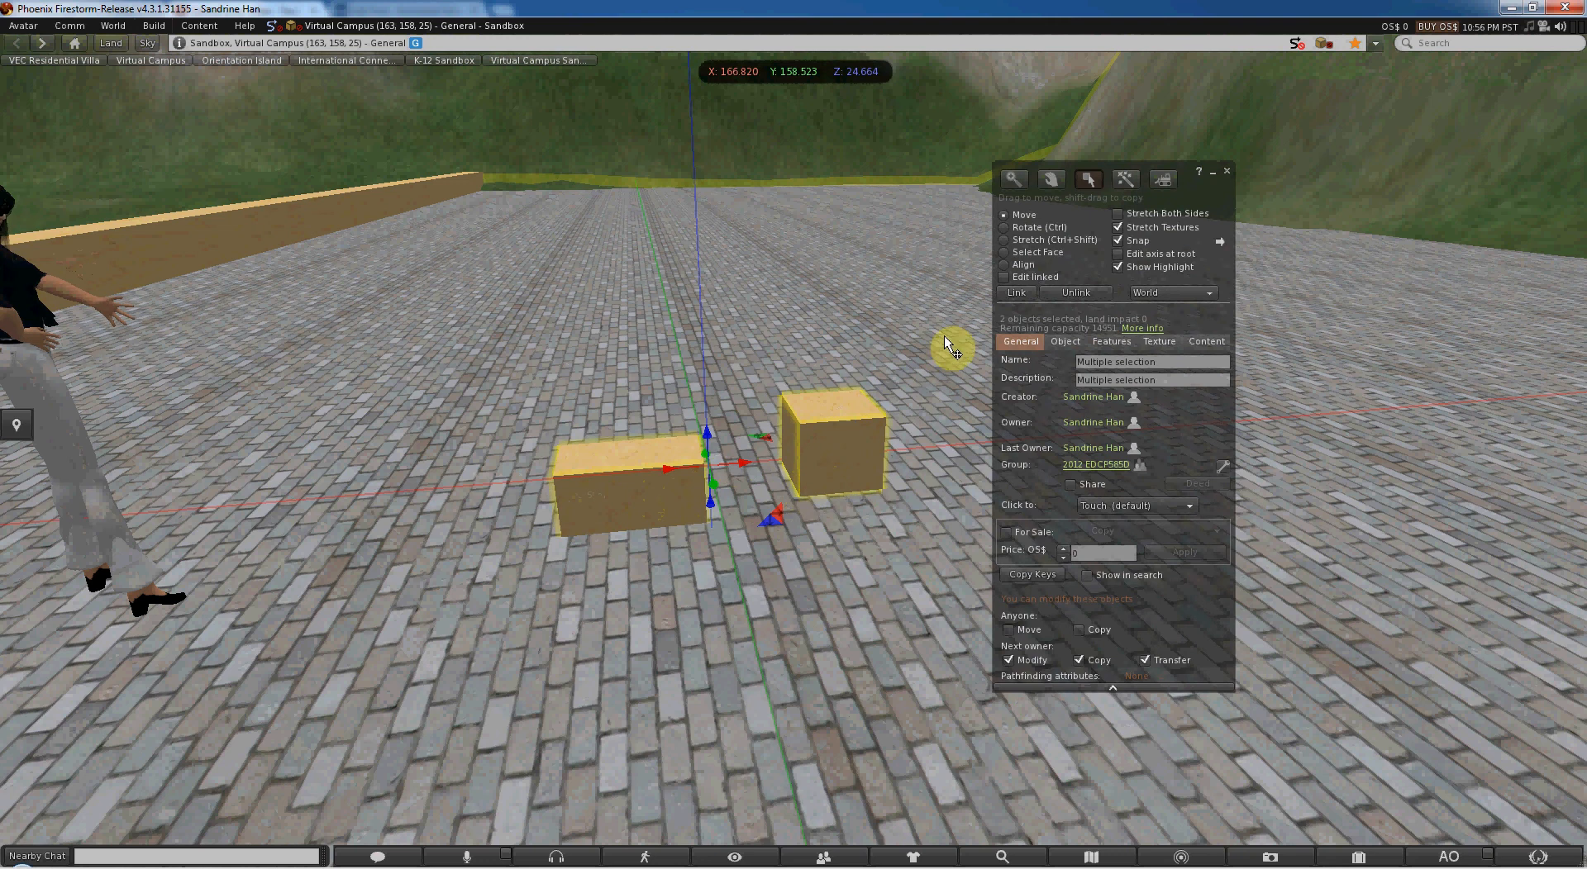
pyautogui.click(1005, 265)
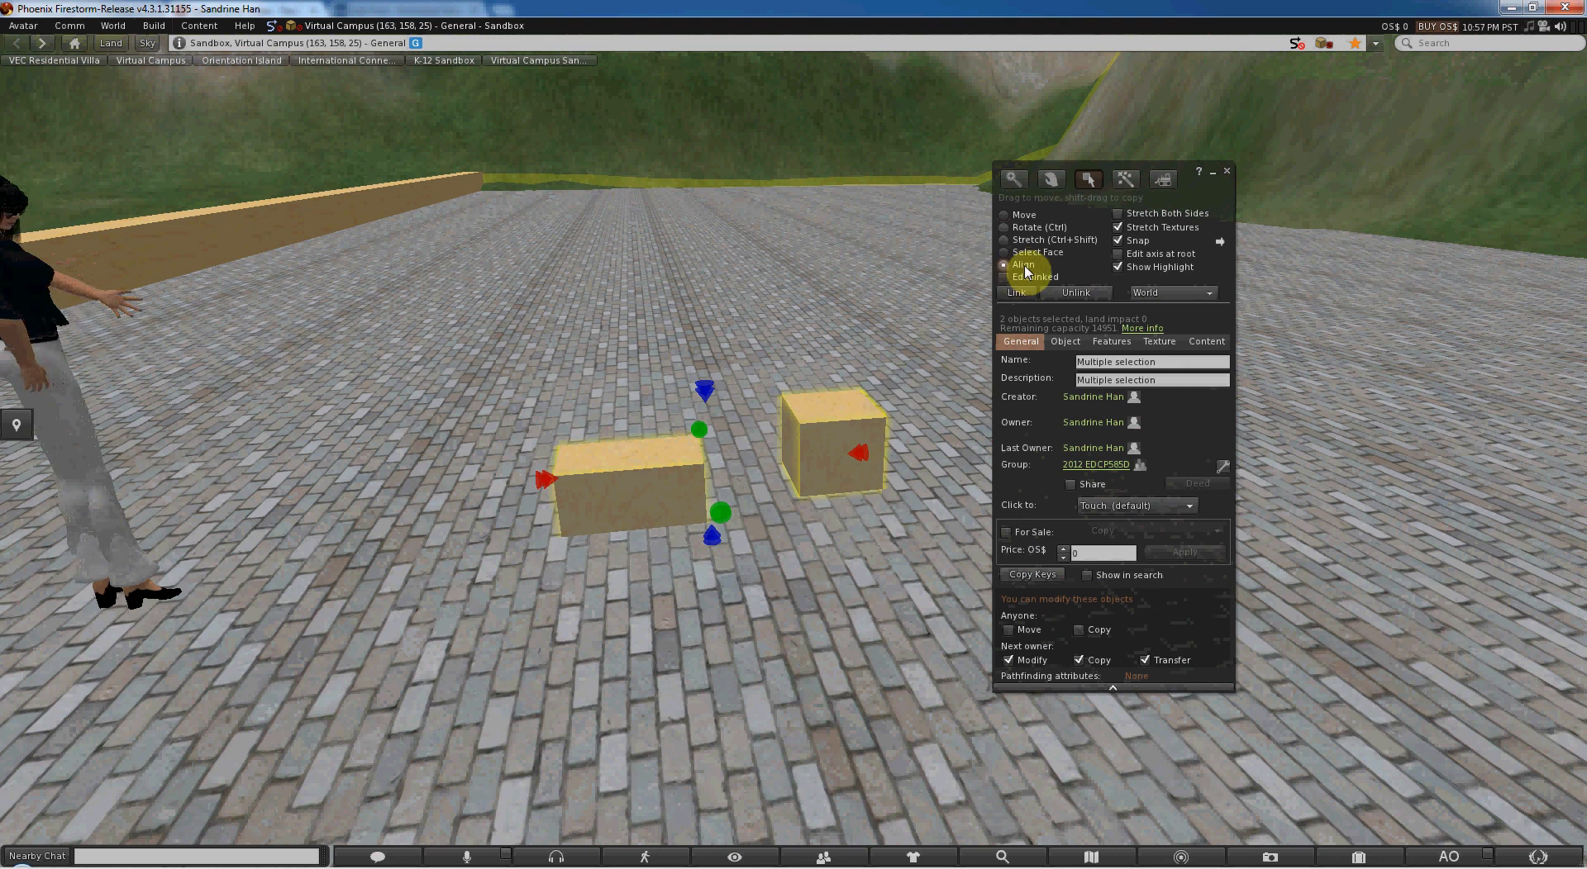
pyautogui.click(861, 454)
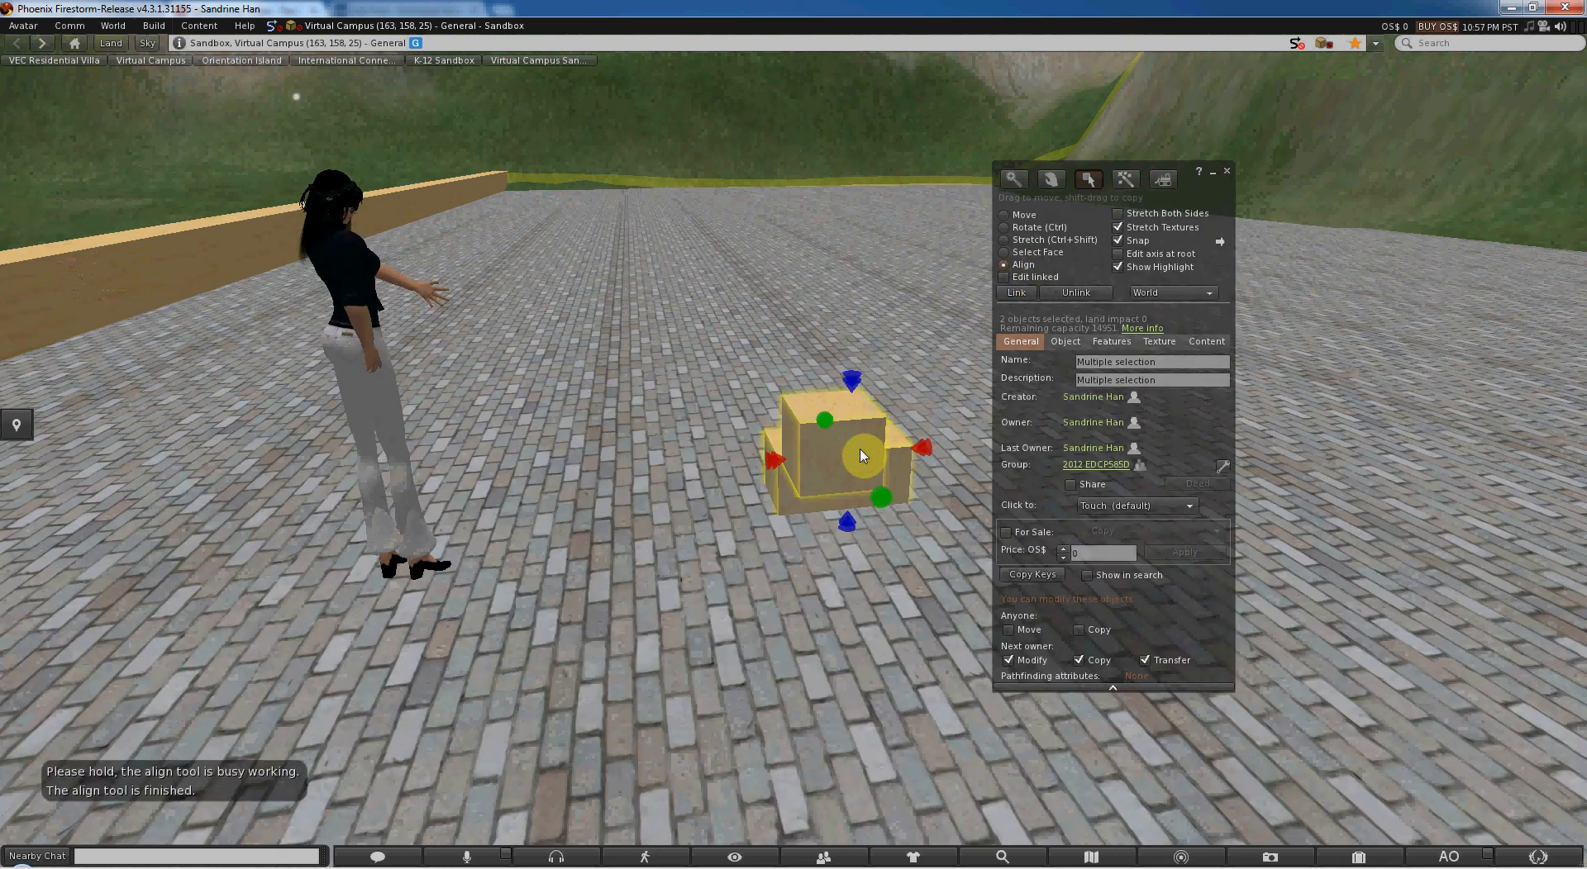
pyautogui.keyDown('alt'); pyautogui.moveTo(842, 459); pyautogui.dragTo(776, 422); pyautogui.keyUp('alt')
pyautogui.click(770, 406)
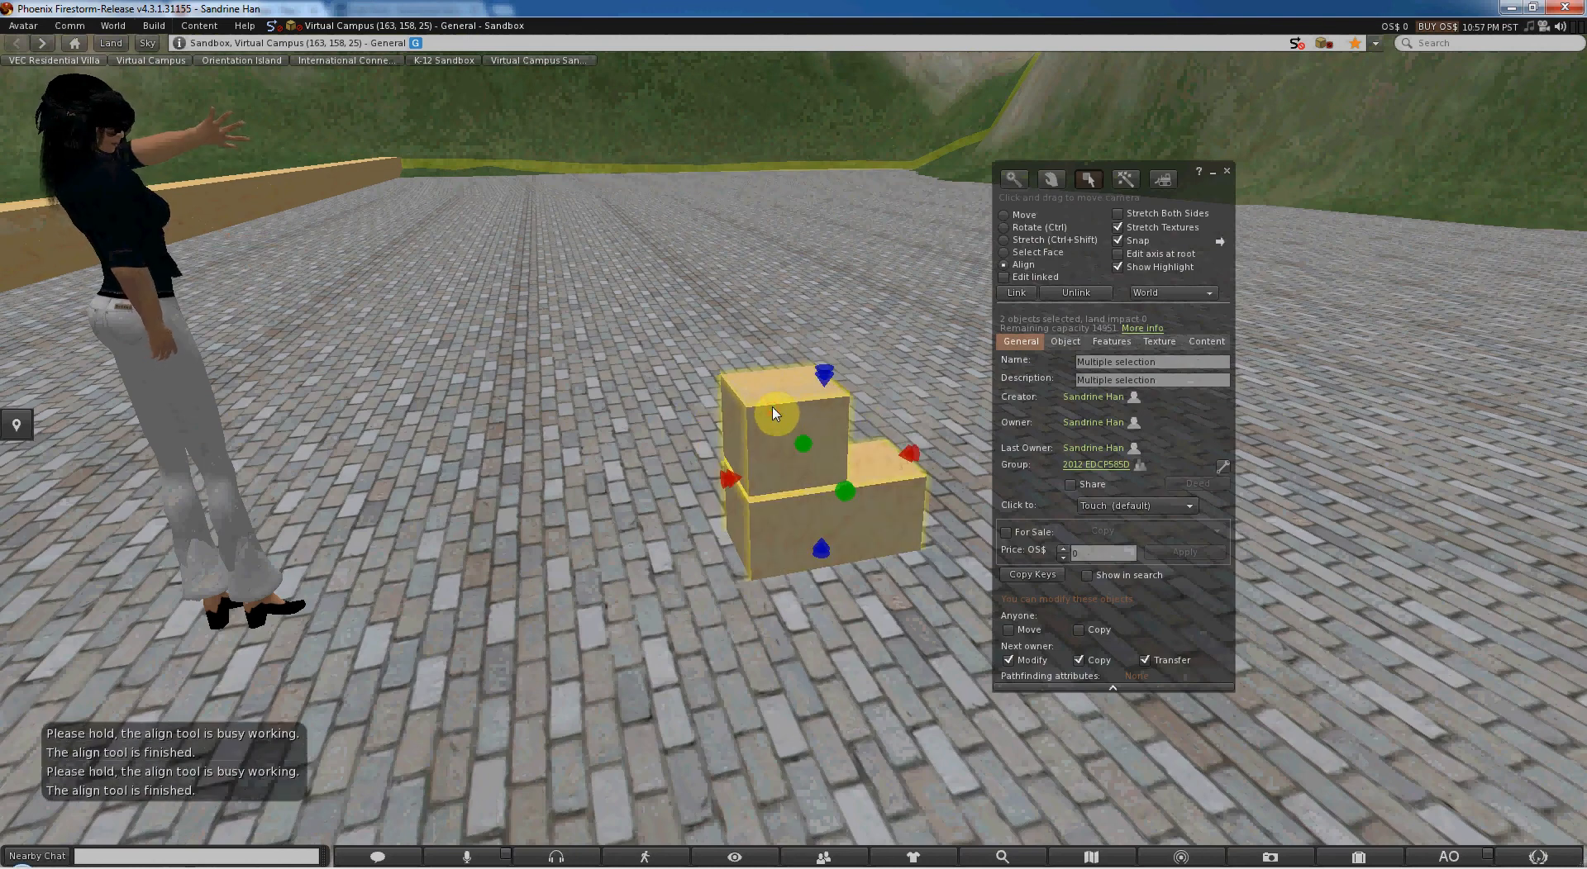
pyautogui.click(828, 378)
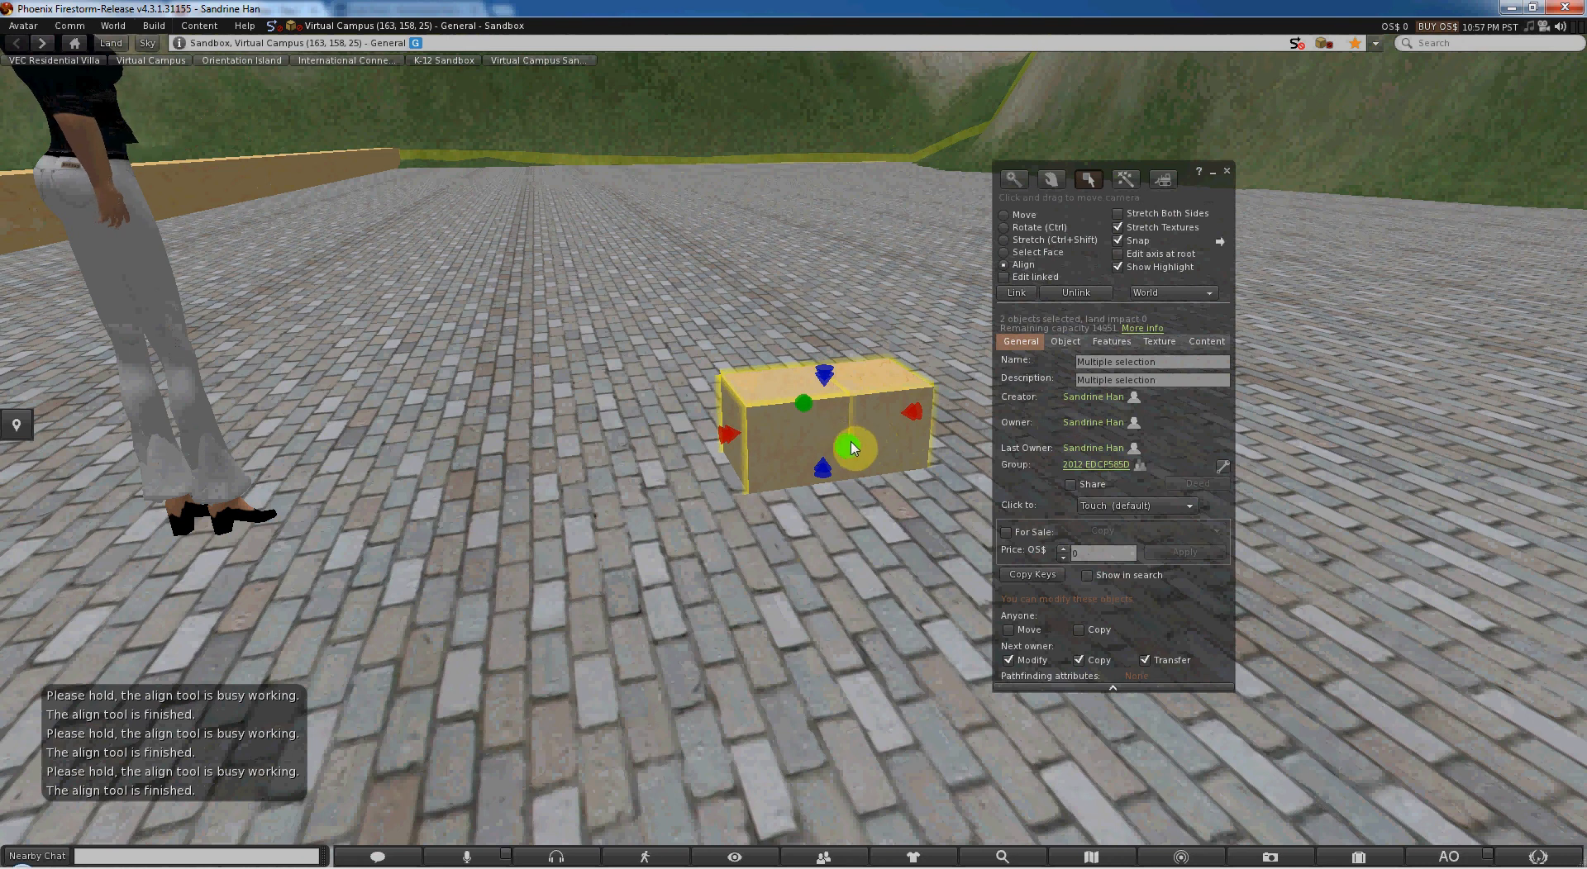
# - Move both boxes up together to about Z 24.538, and lift the smaller box alone to about Z 24.986
pyautogui.click(1025, 216)
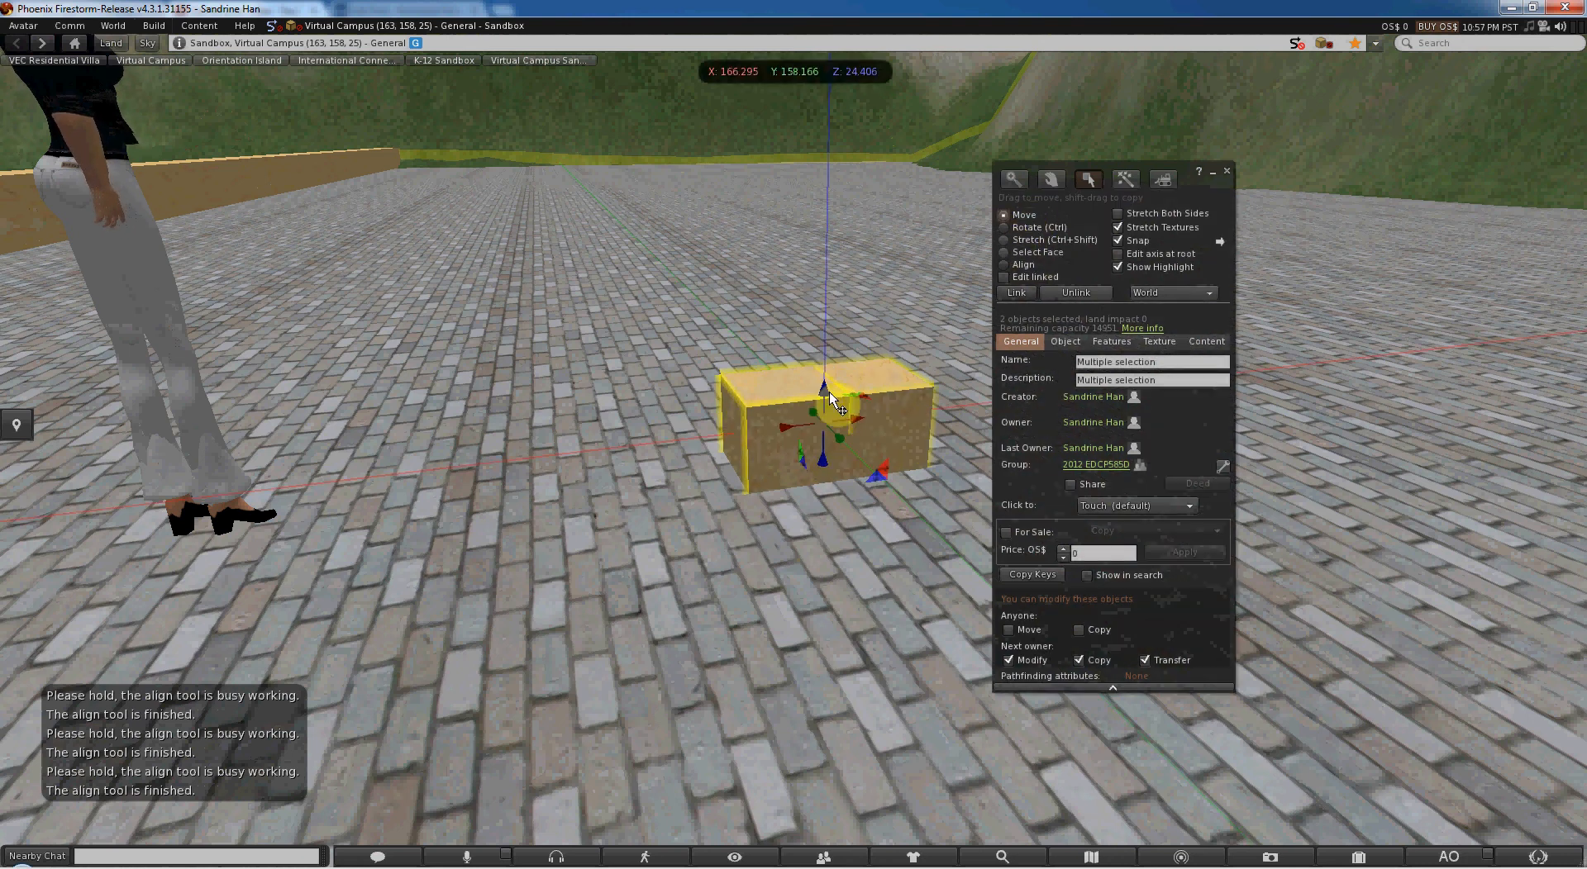
pyautogui.moveTo(824, 389); pyautogui.dragTo(843, 339)
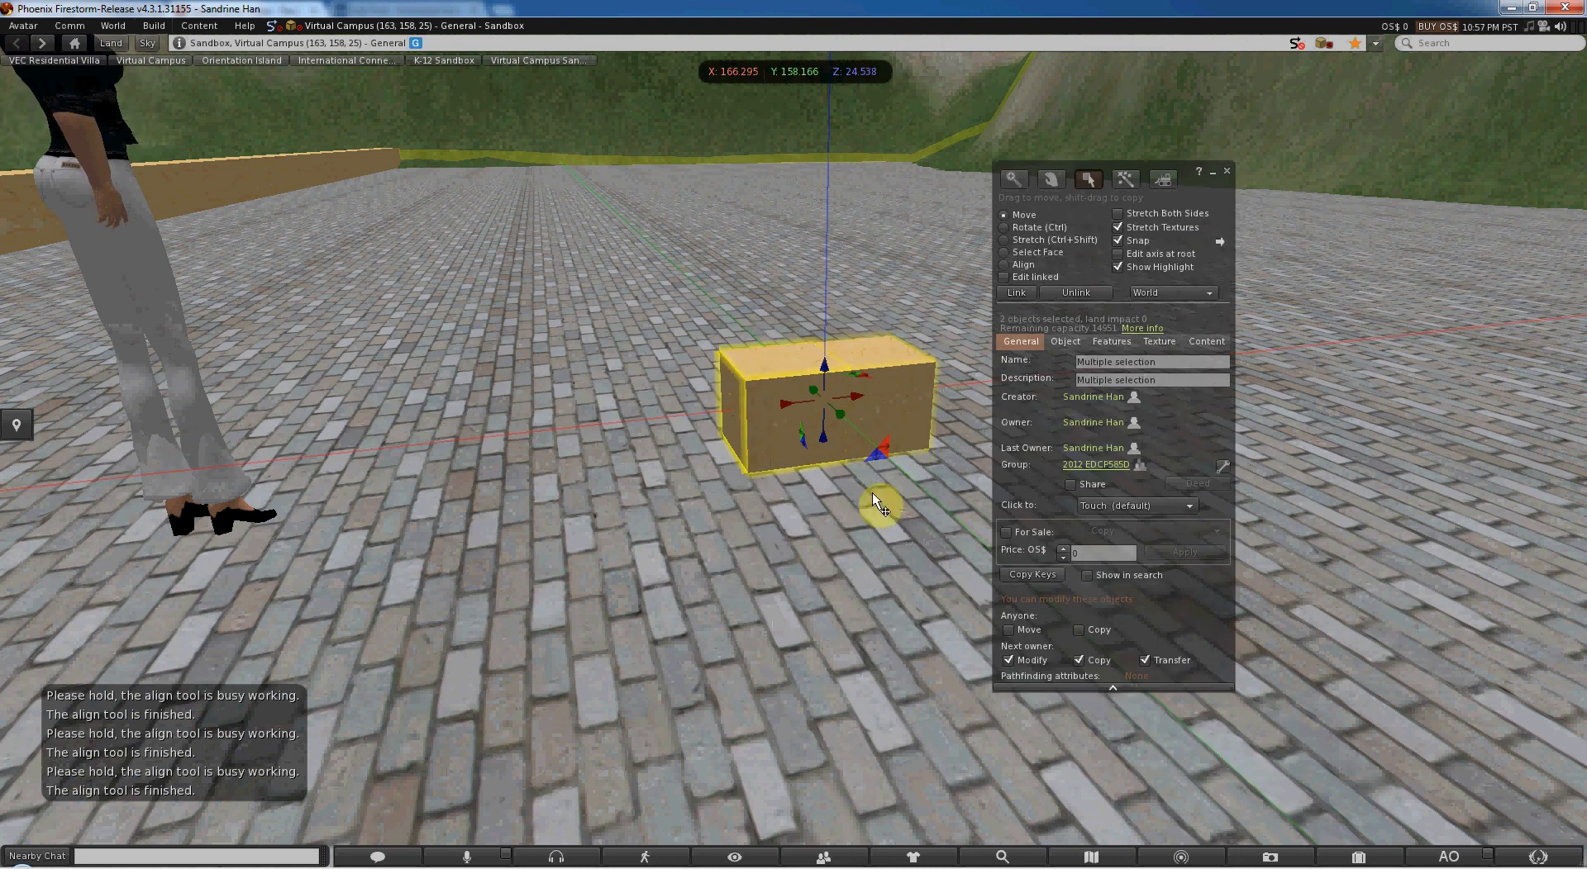
pyautogui.press('ctrl')
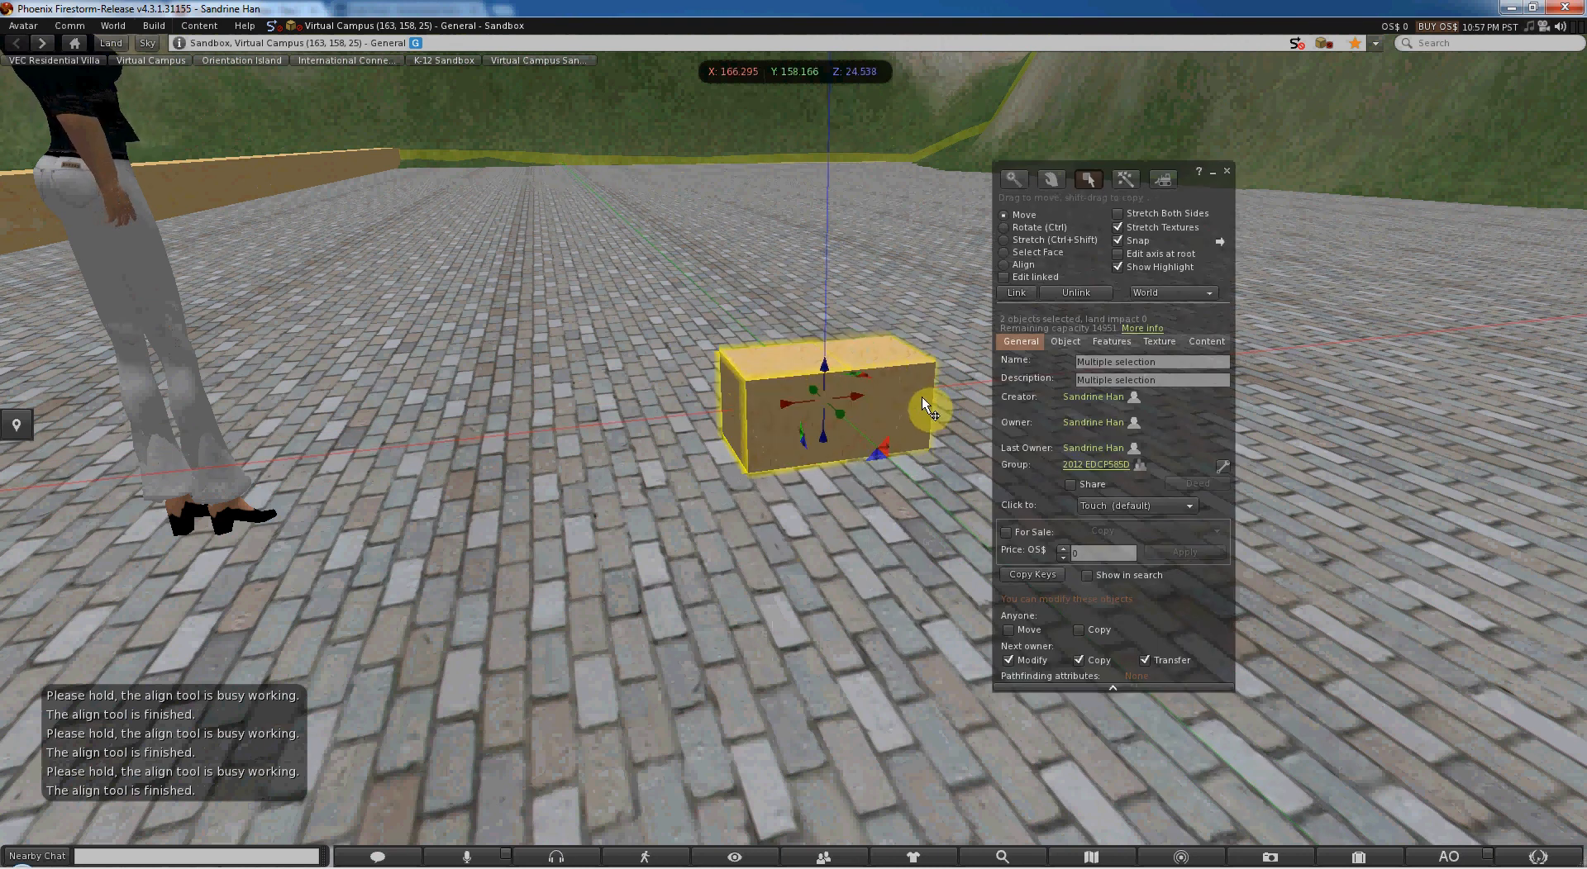
pyautogui.click(916, 372)
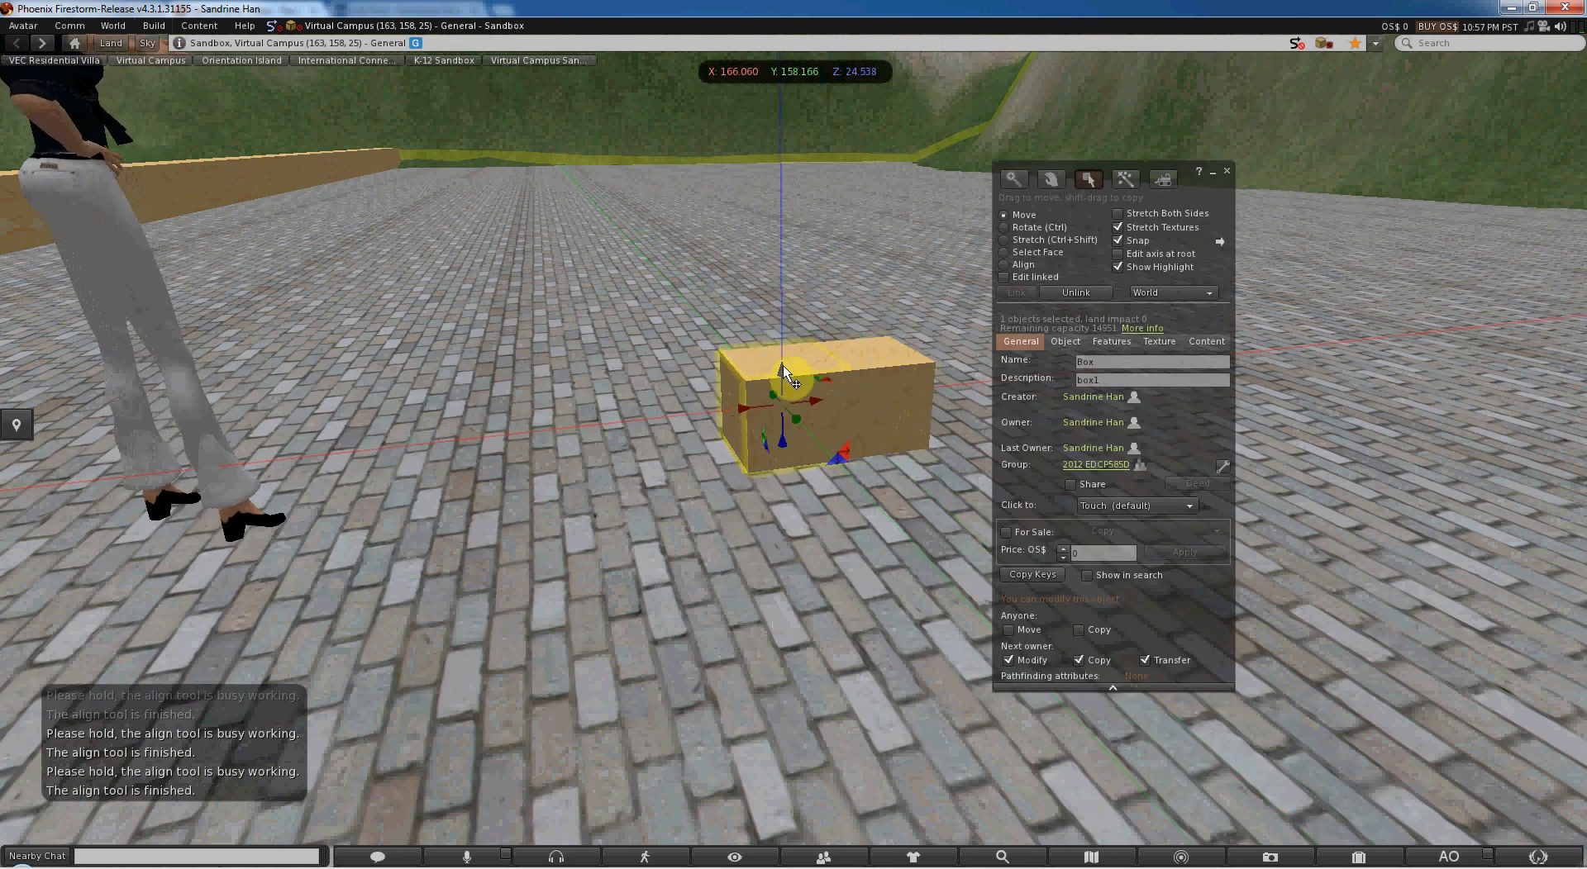
pyautogui.keyDown('shift'); pyautogui.moveTo(782, 365); pyautogui.dragTo(781, 282); pyautogui.keyUp('shift')
# - Practise selecting the lower and upper boxes individually, finishing with both boxes selected together
pyautogui.click(903, 384)
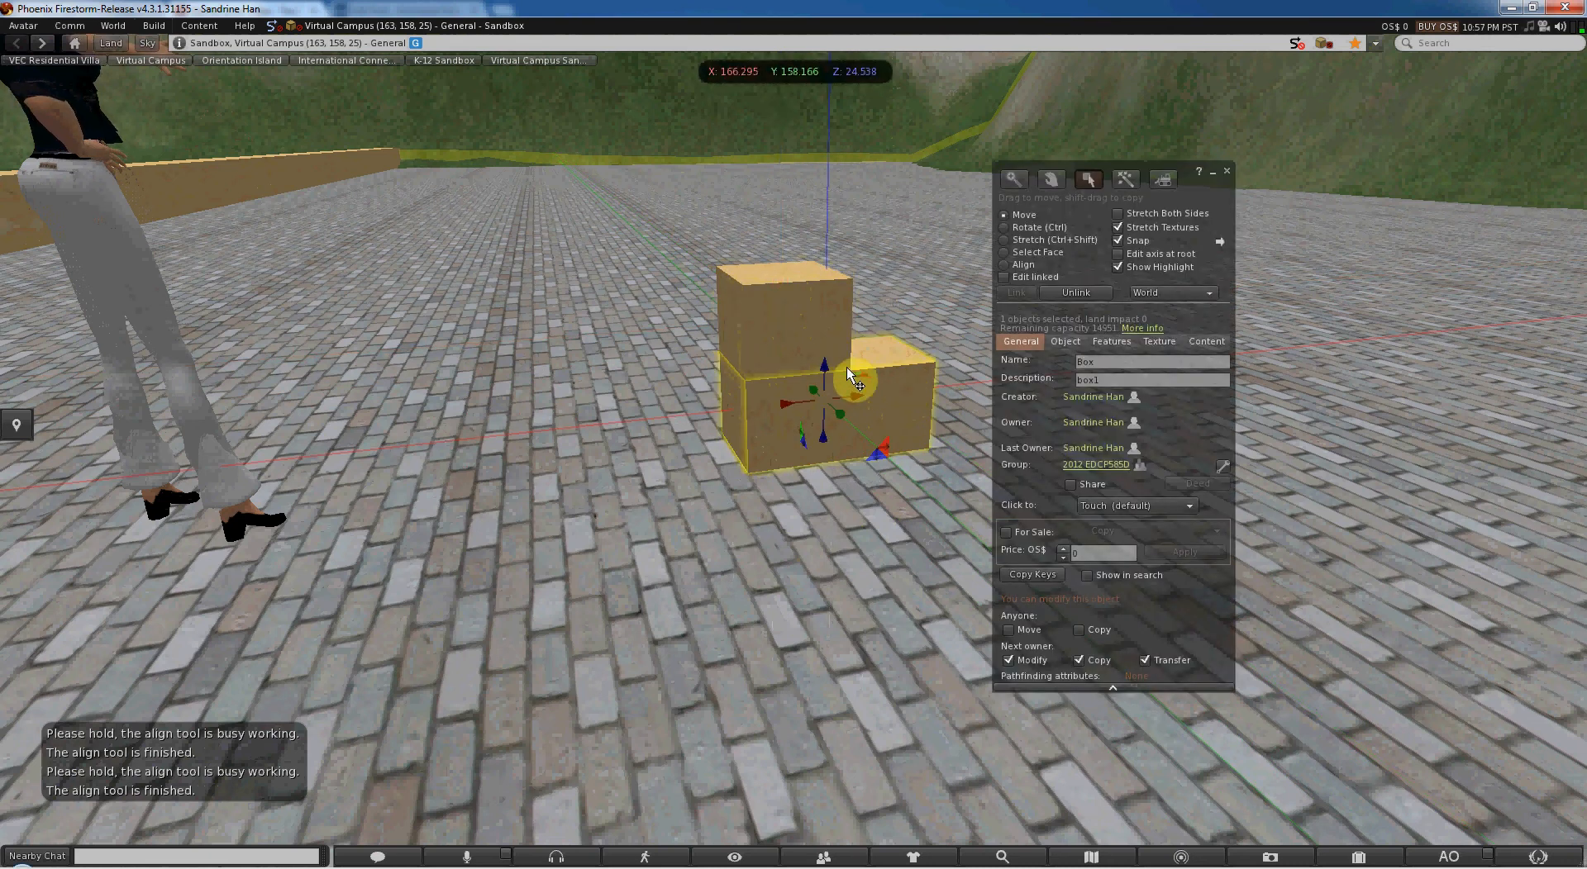
pyautogui.click(835, 339)
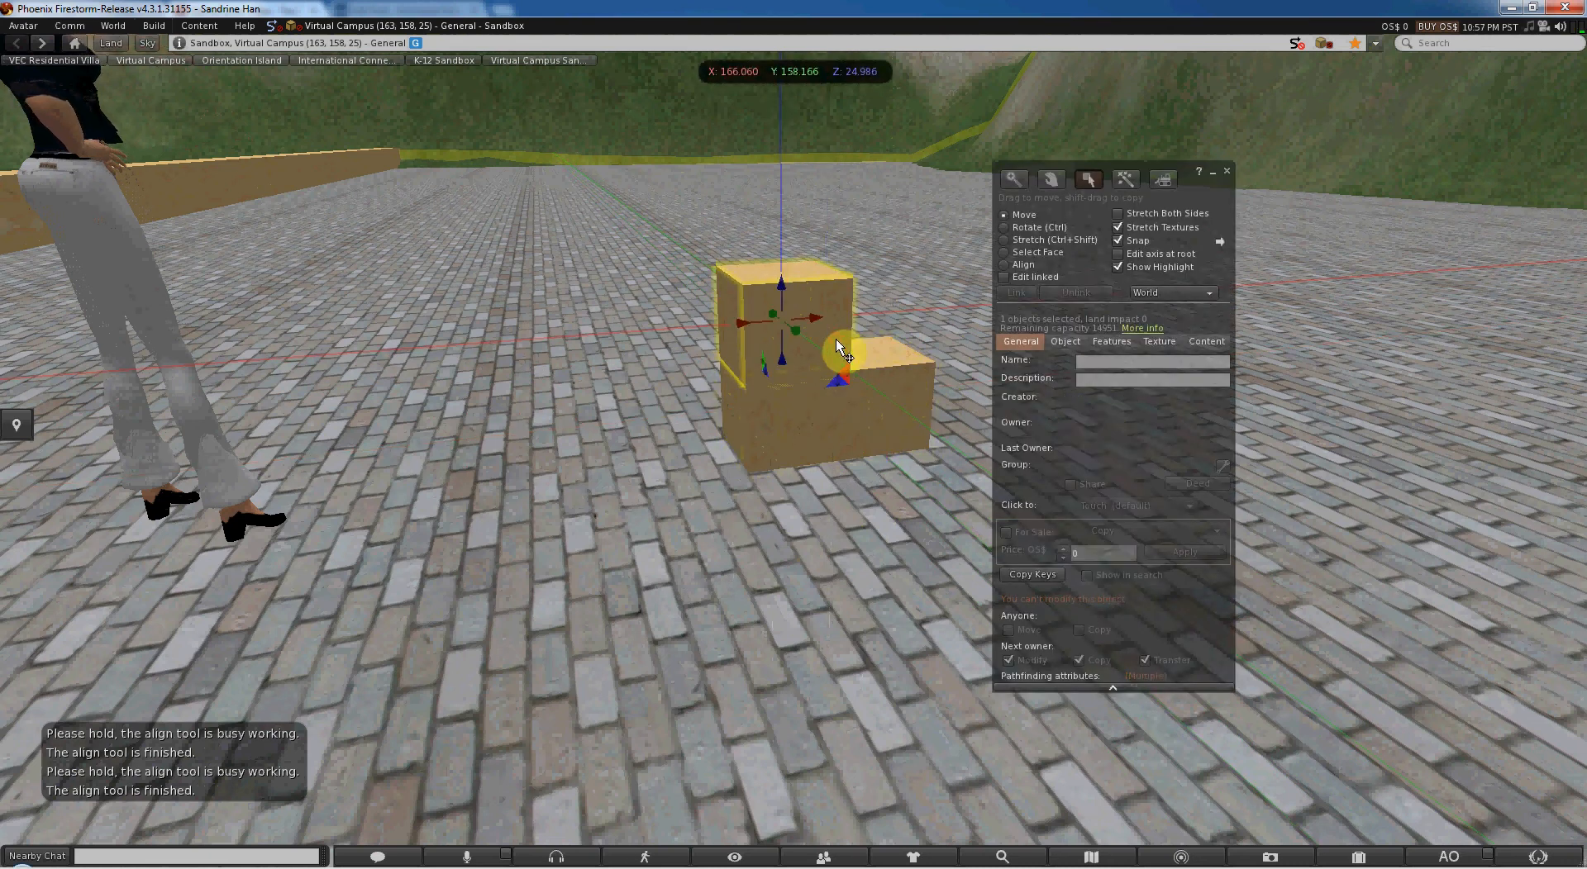
pyautogui.keyDown('shift'); pyautogui.click(907, 390); pyautogui.keyUp('shift')
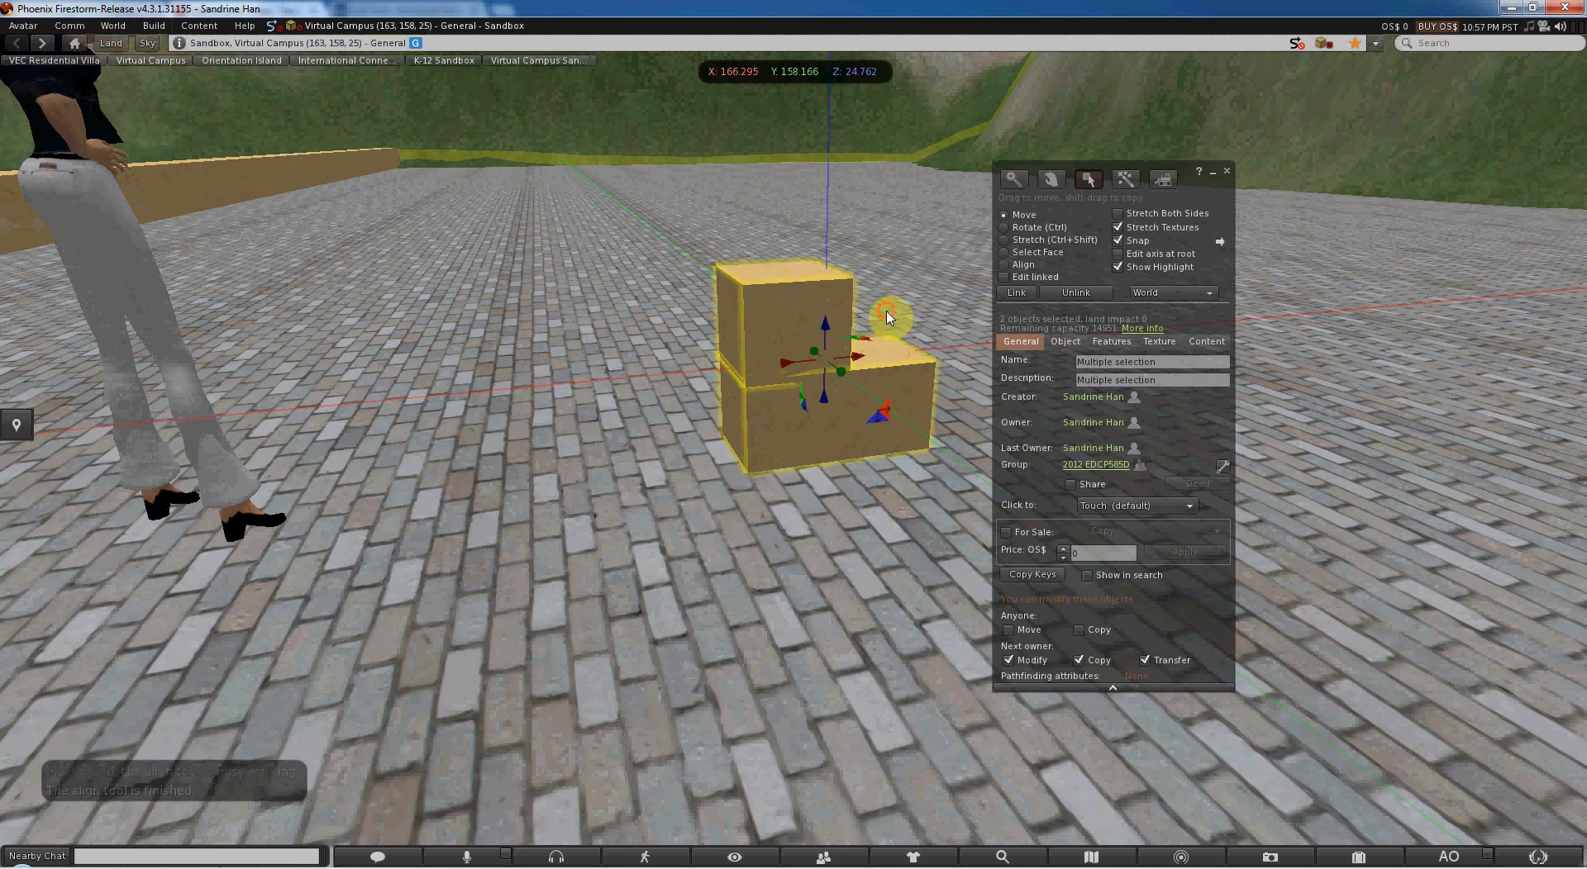
pyautogui.click(795, 339)
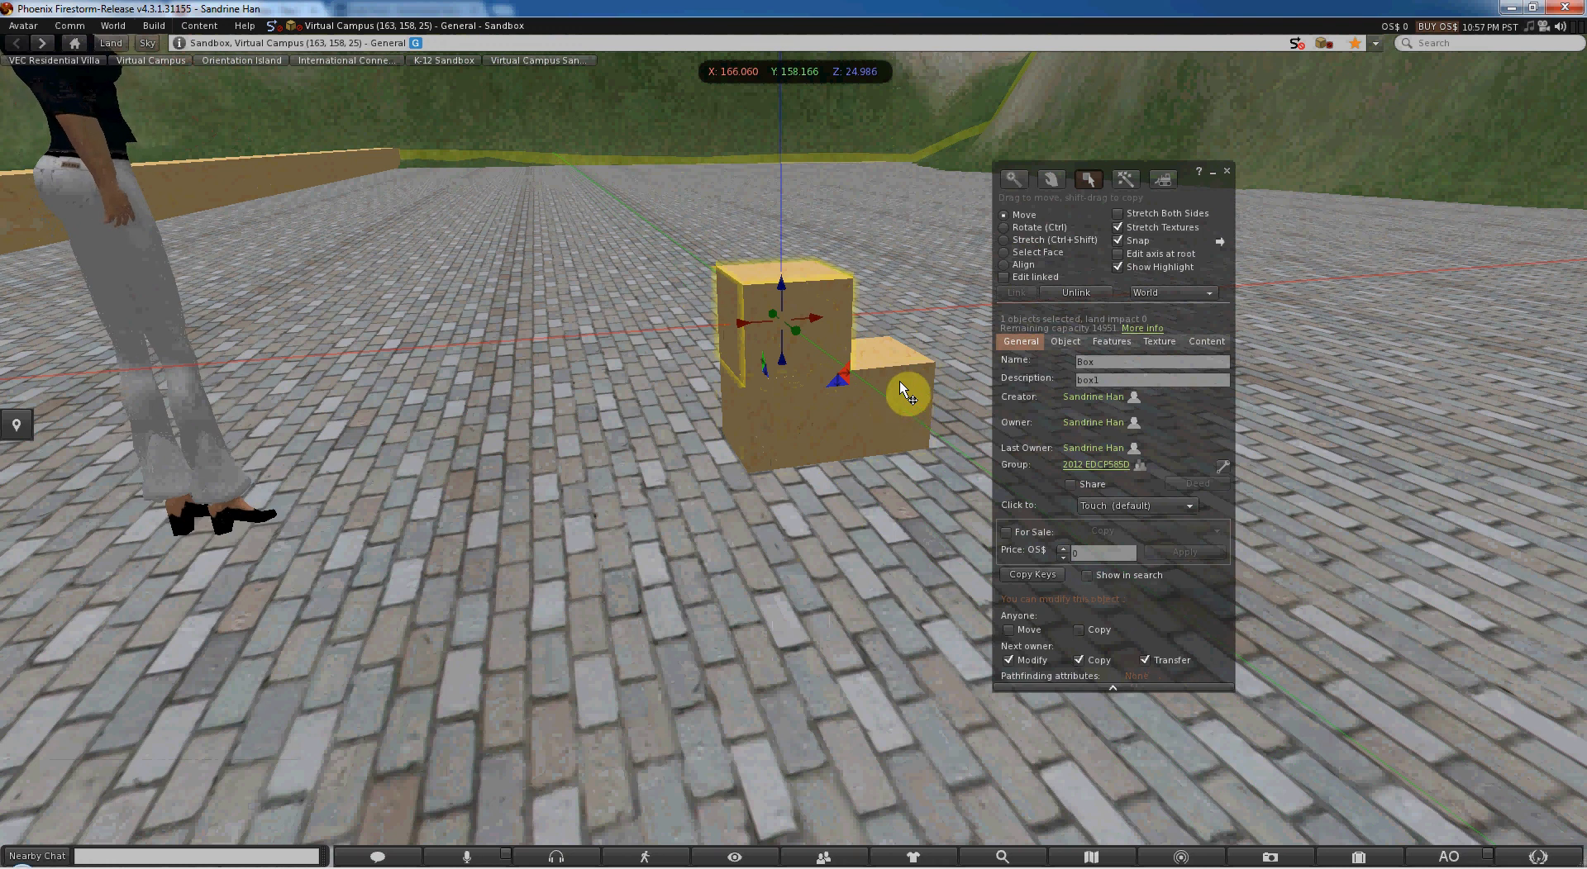
pyautogui.keyDown('shift'); pyautogui.click(900, 384); pyautogui.keyUp('shift')
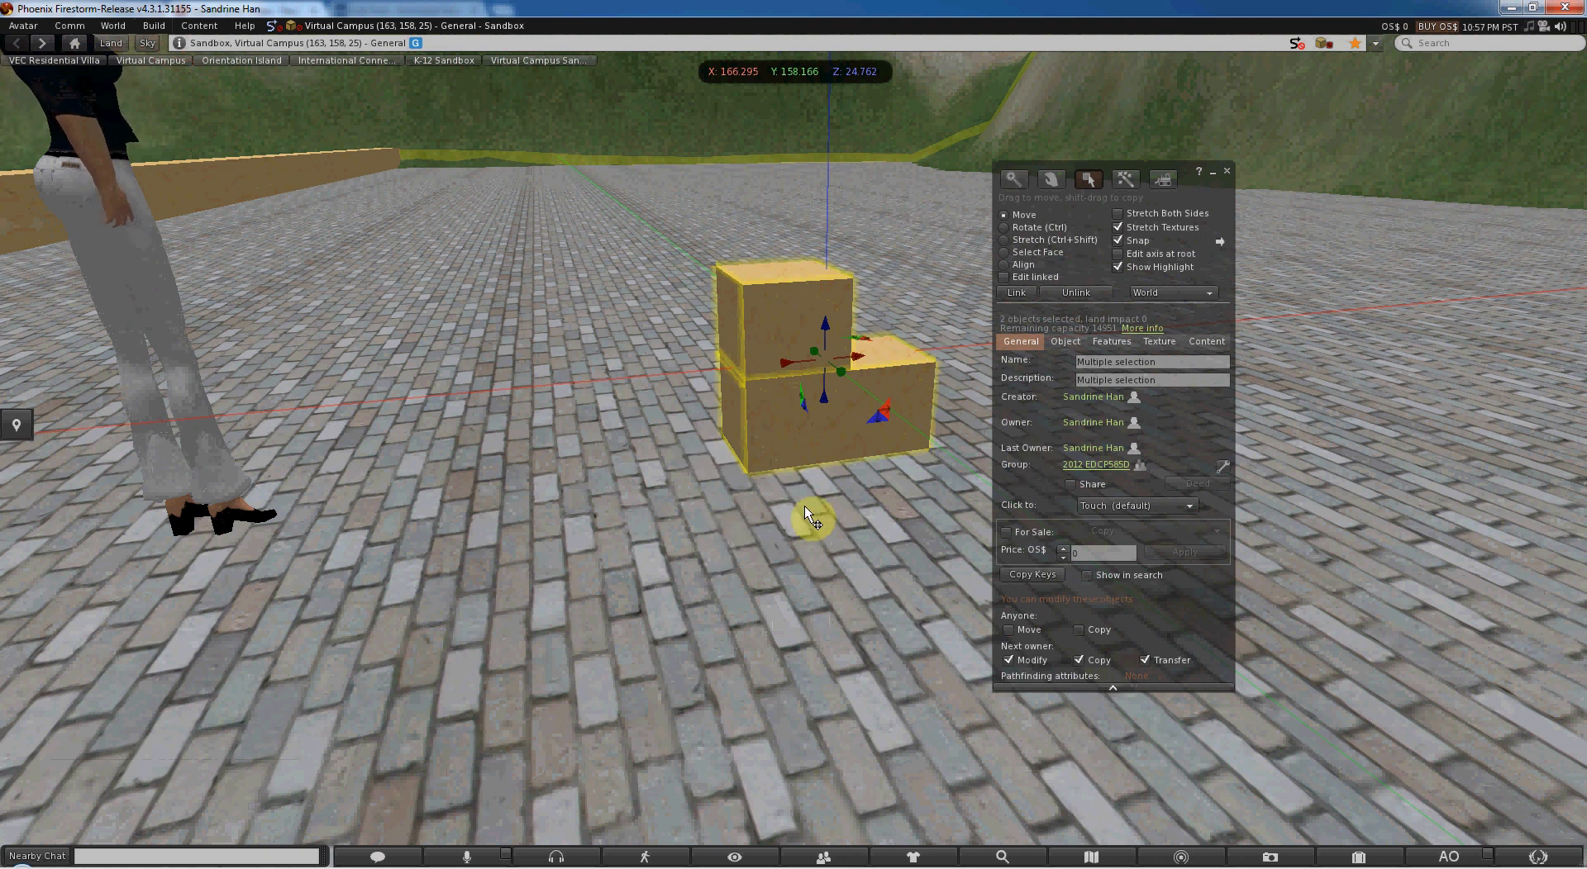
pyautogui.hotkey('ctrl', 'l')
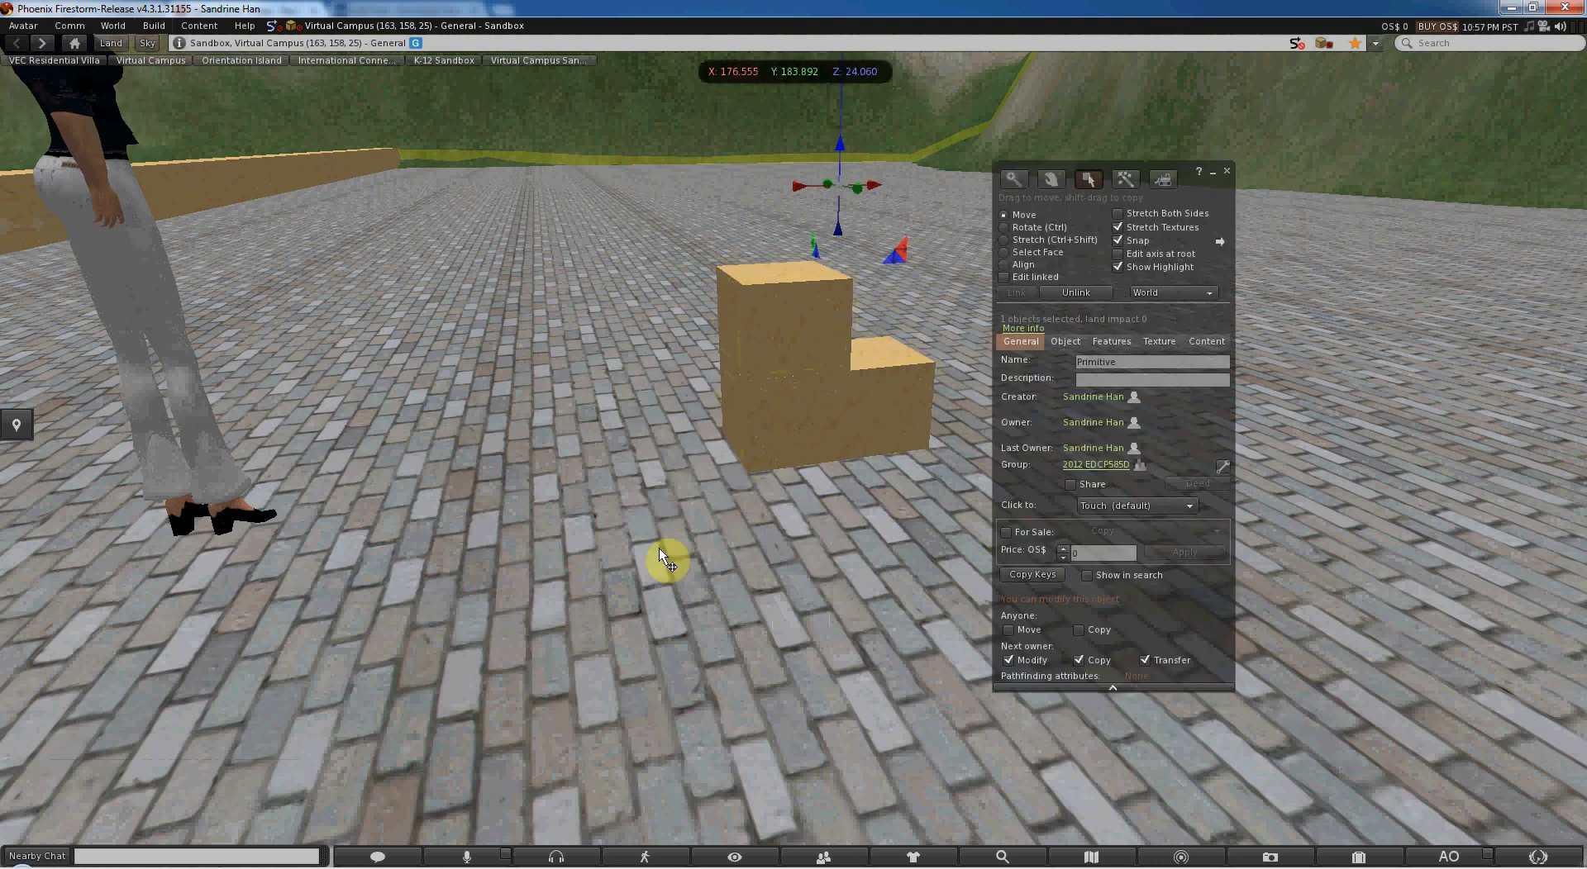
pyautogui.moveTo(658, 549); pyautogui.dragTo(1039, 200)
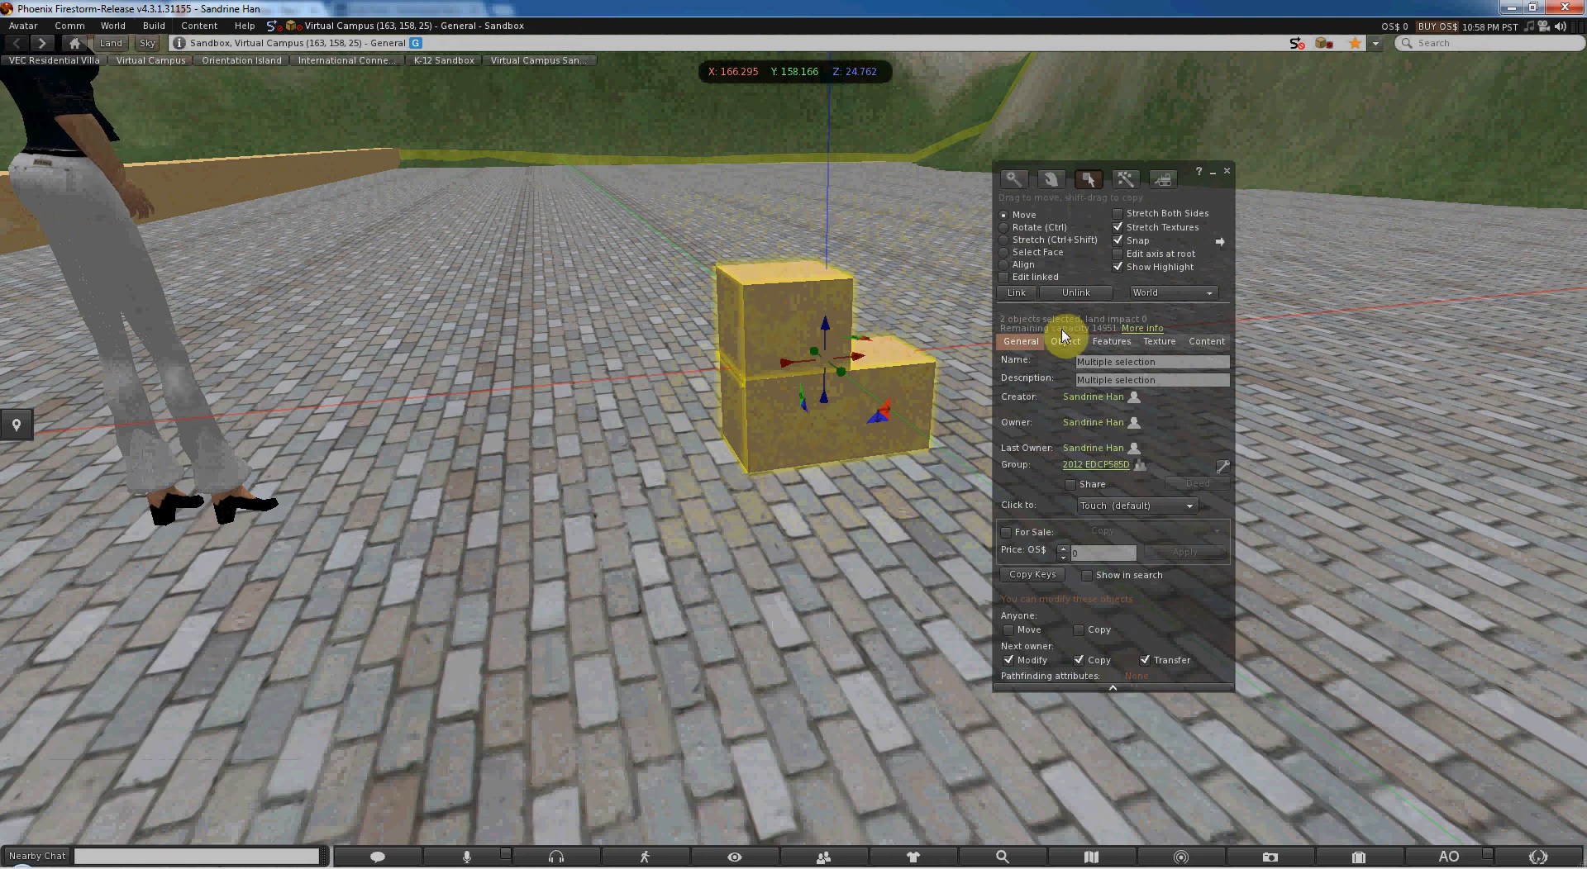
# - Align the selected boxes at the opposite end along X, and align them back at the original end
pyautogui.click(1026, 265)
pyautogui.click(729, 374)
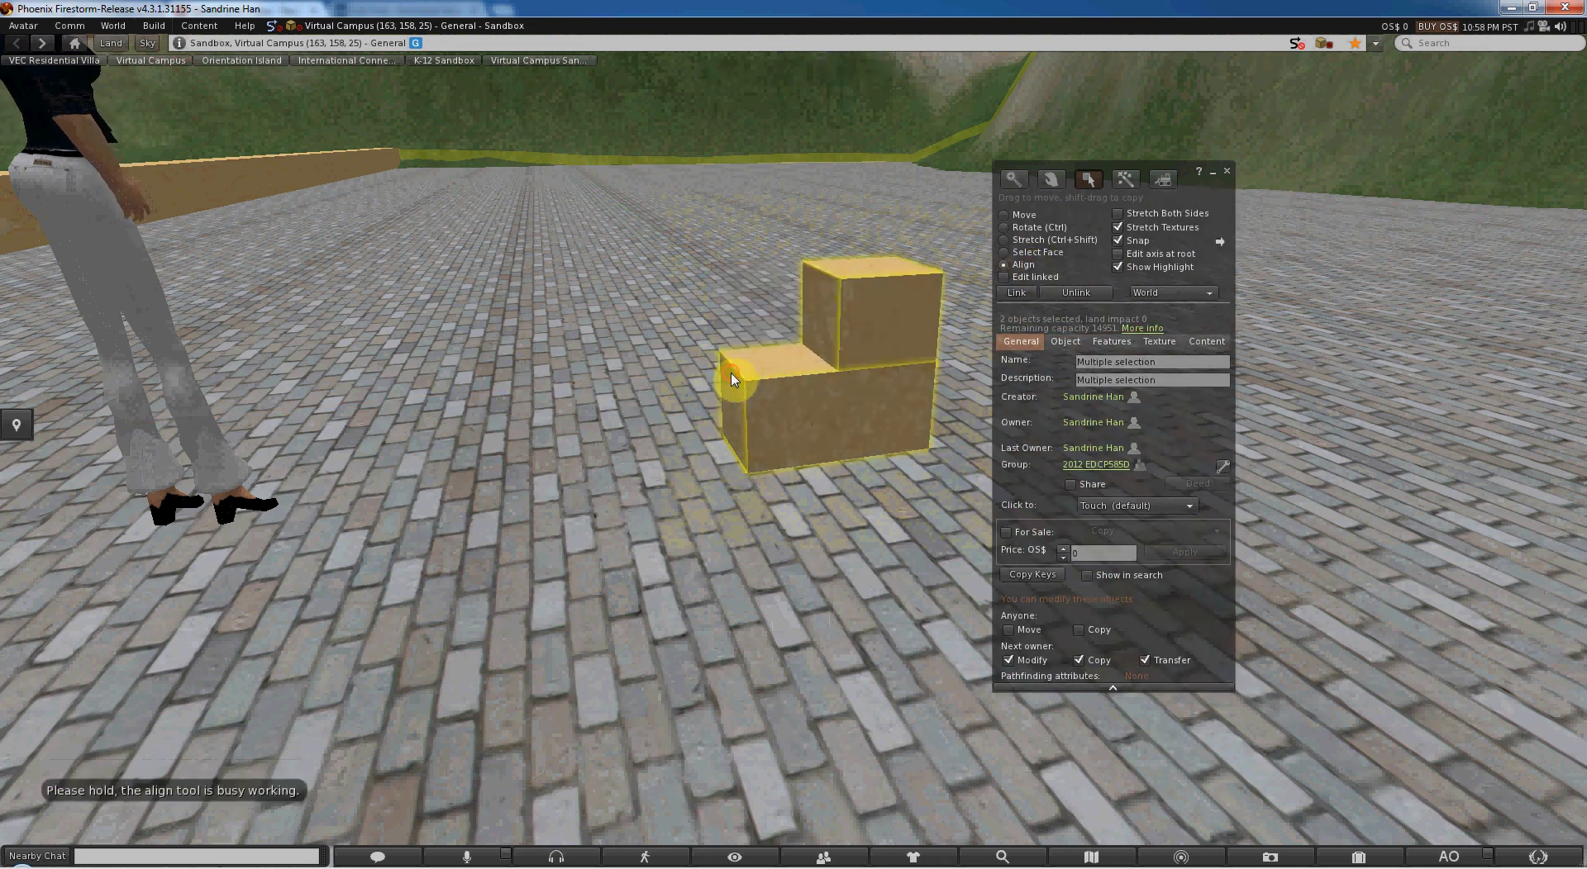
pyautogui.click(929, 347)
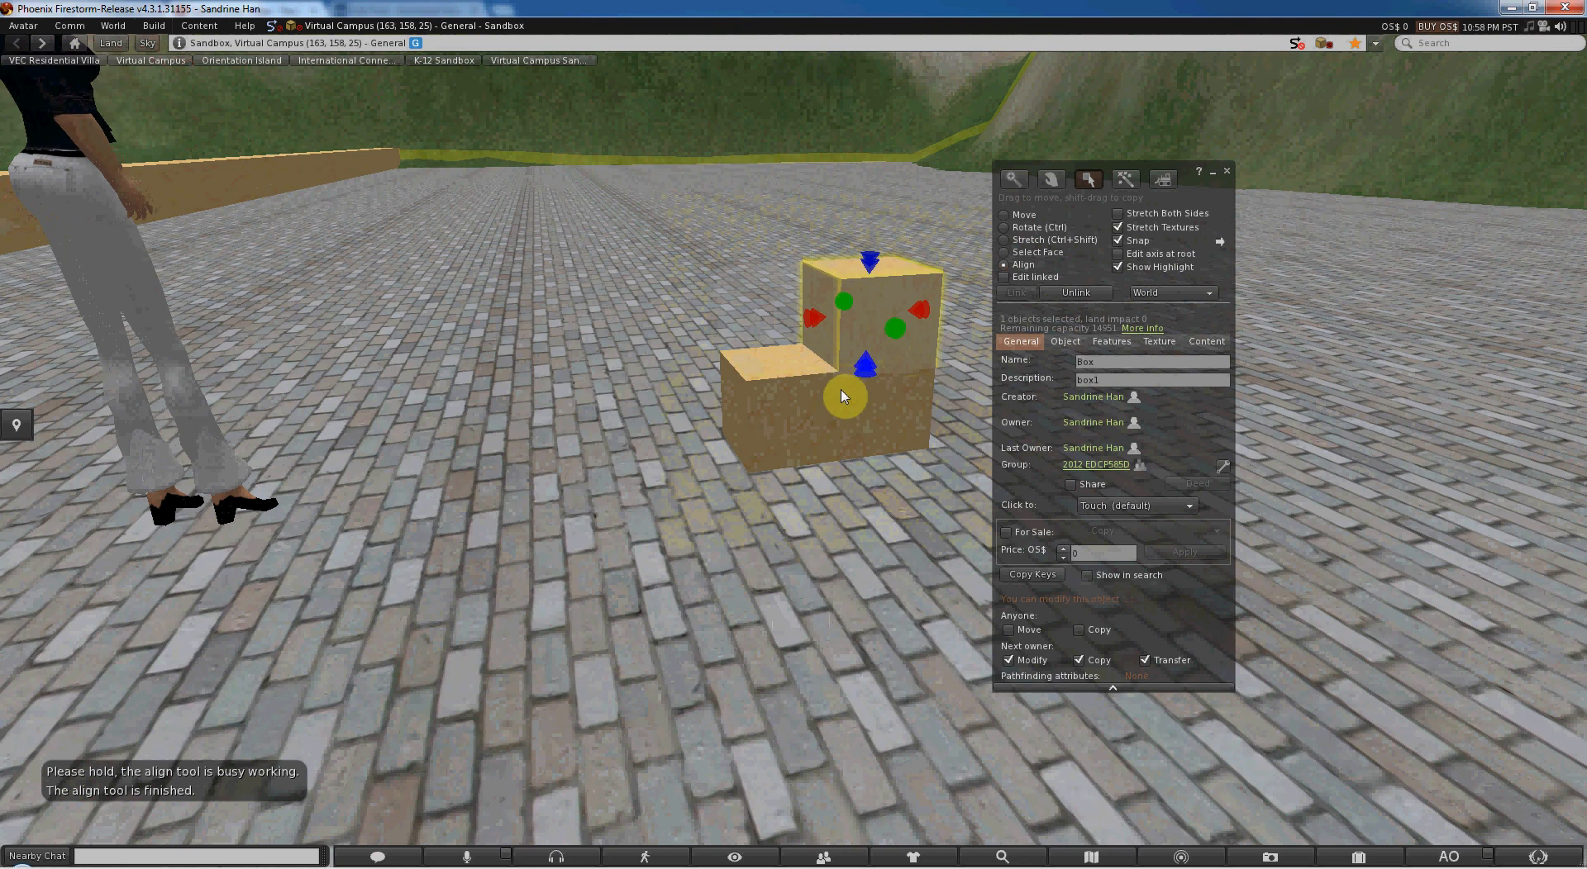
pyautogui.keyDown('shift'); pyautogui.click(841, 415); pyautogui.keyUp('shift')
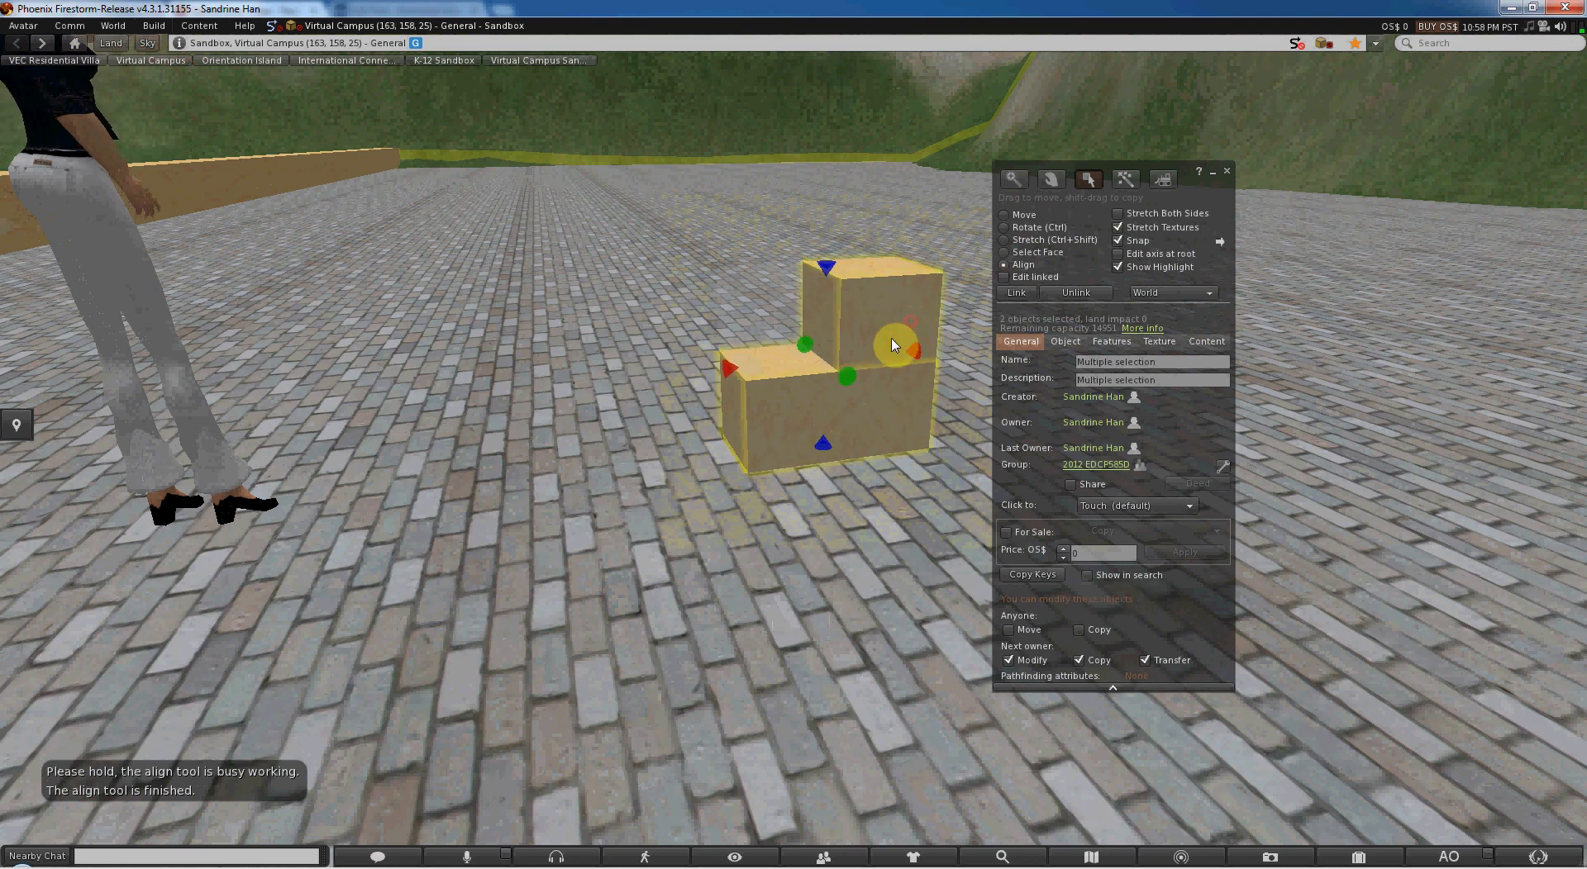
pyautogui.click(905, 355)
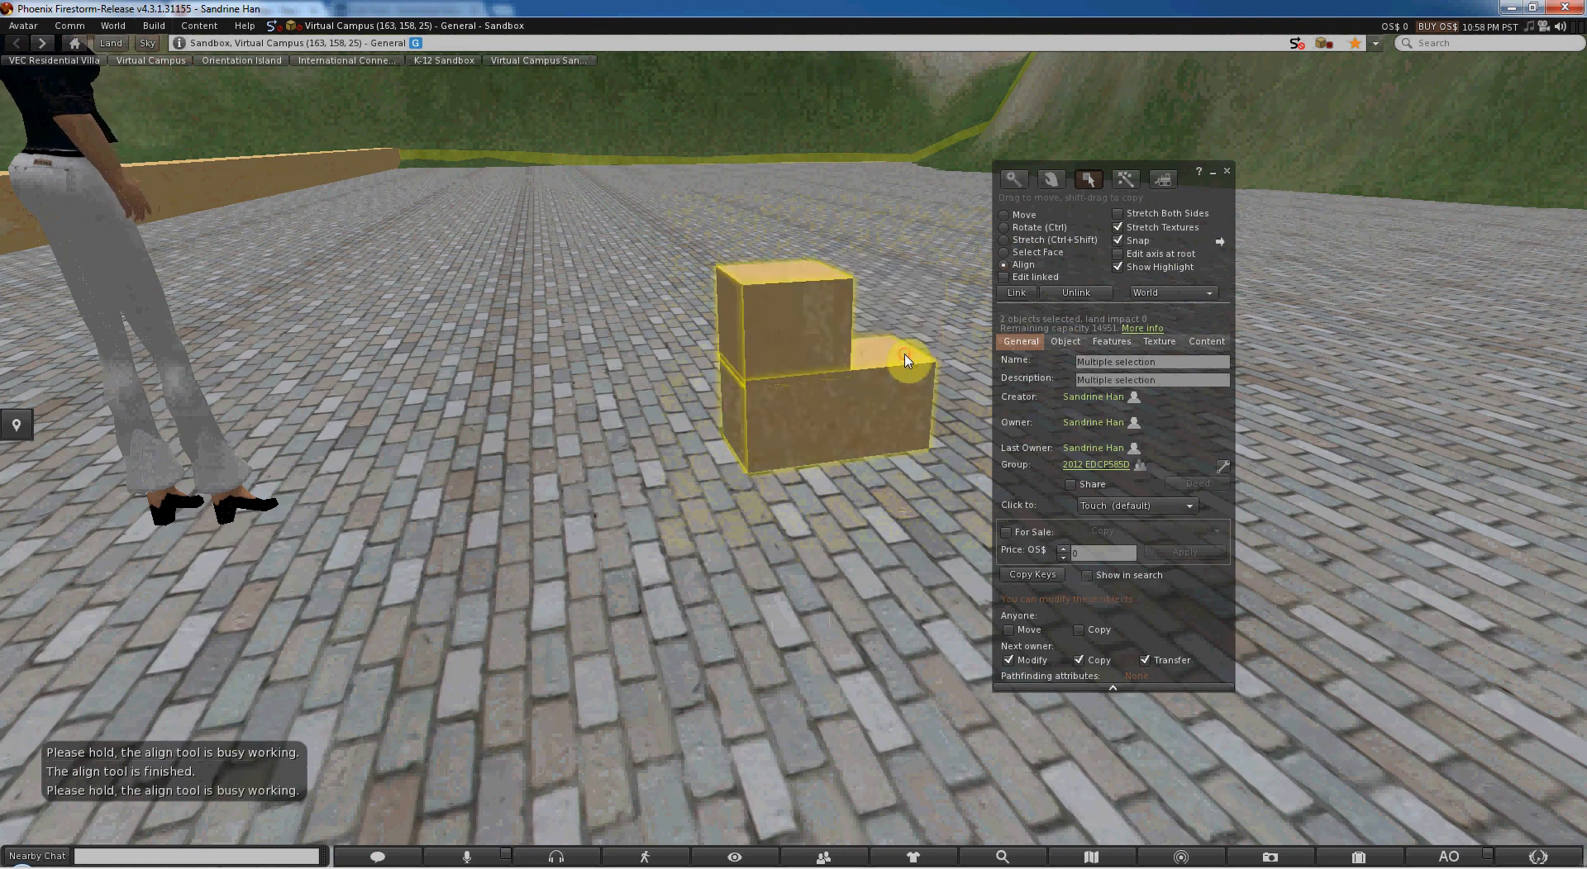
pyautogui.click(808, 358)
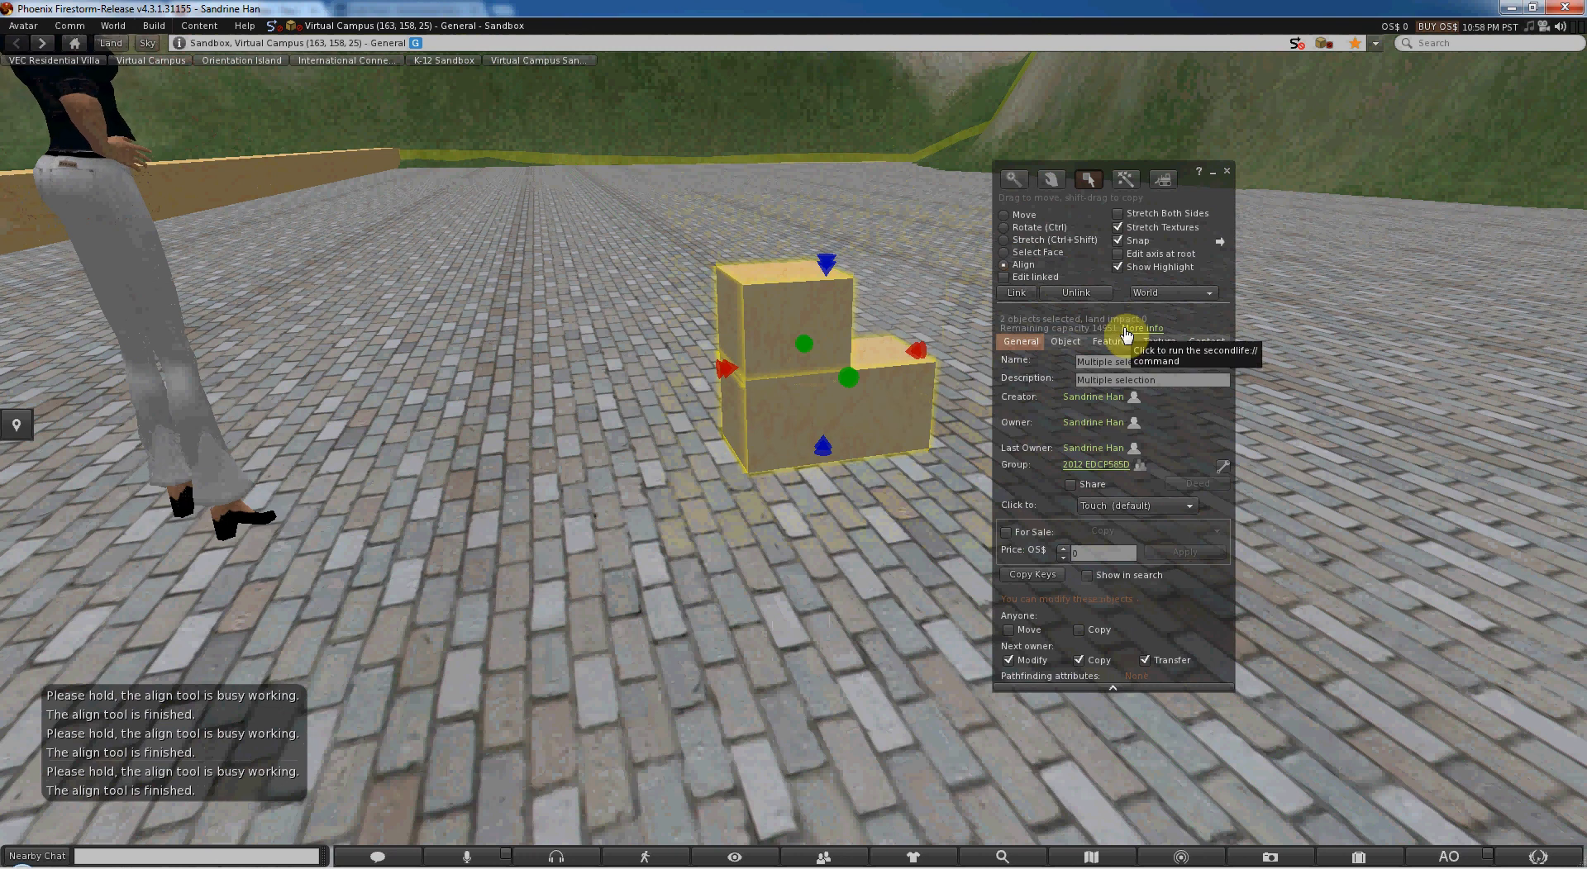
# - Select the upper box alone, try its Align handles, and return to Move mode
pyautogui.click(784, 316)
pyautogui.click(727, 325)
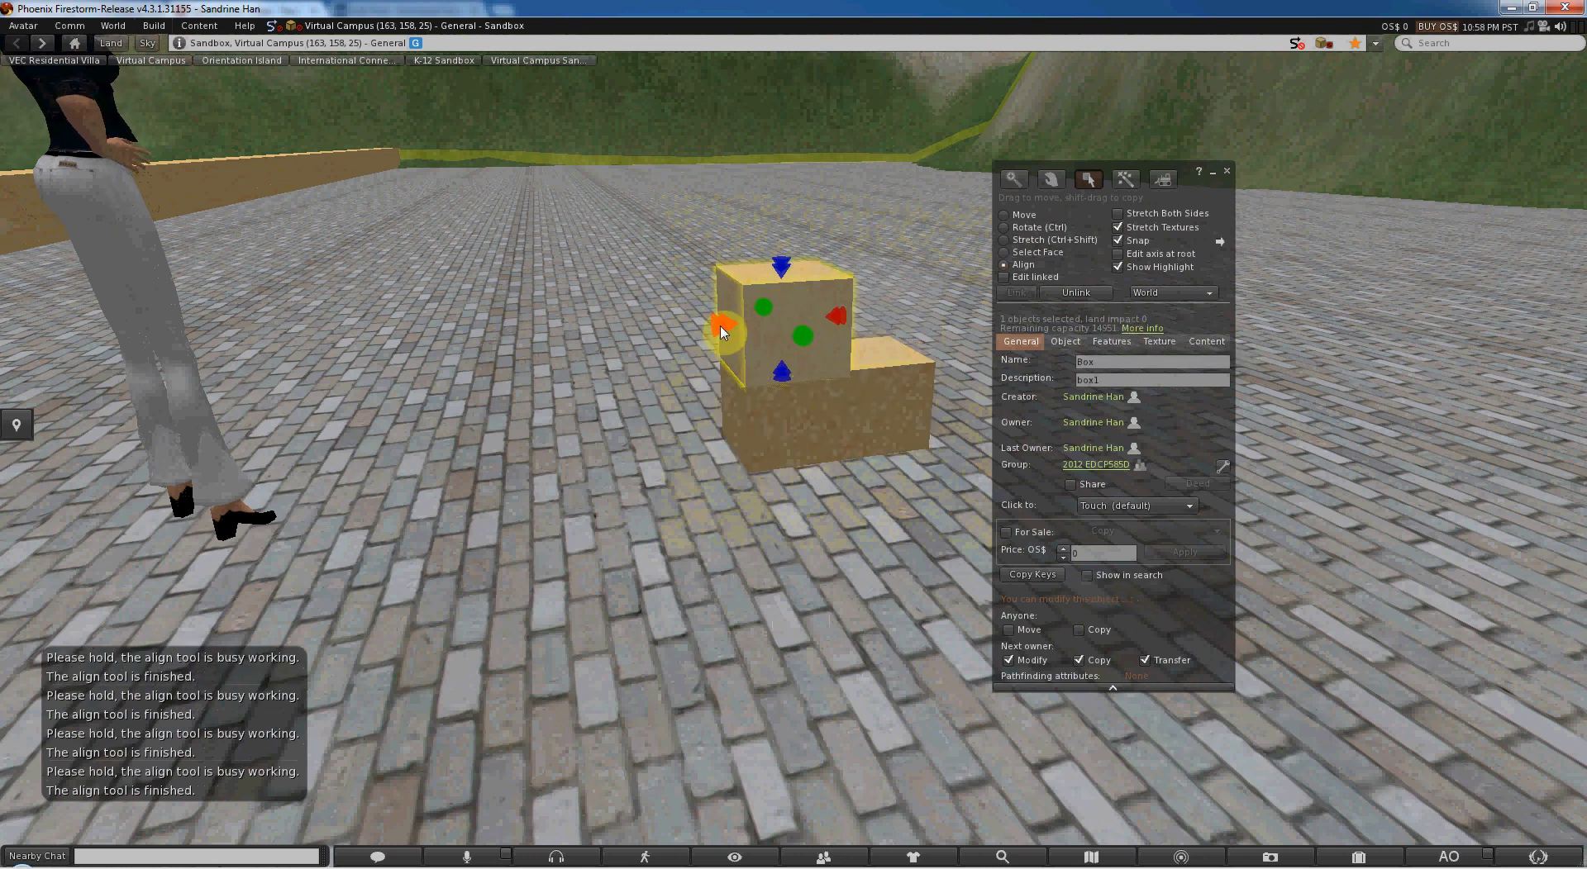
pyautogui.click(801, 336)
pyautogui.click(781, 268)
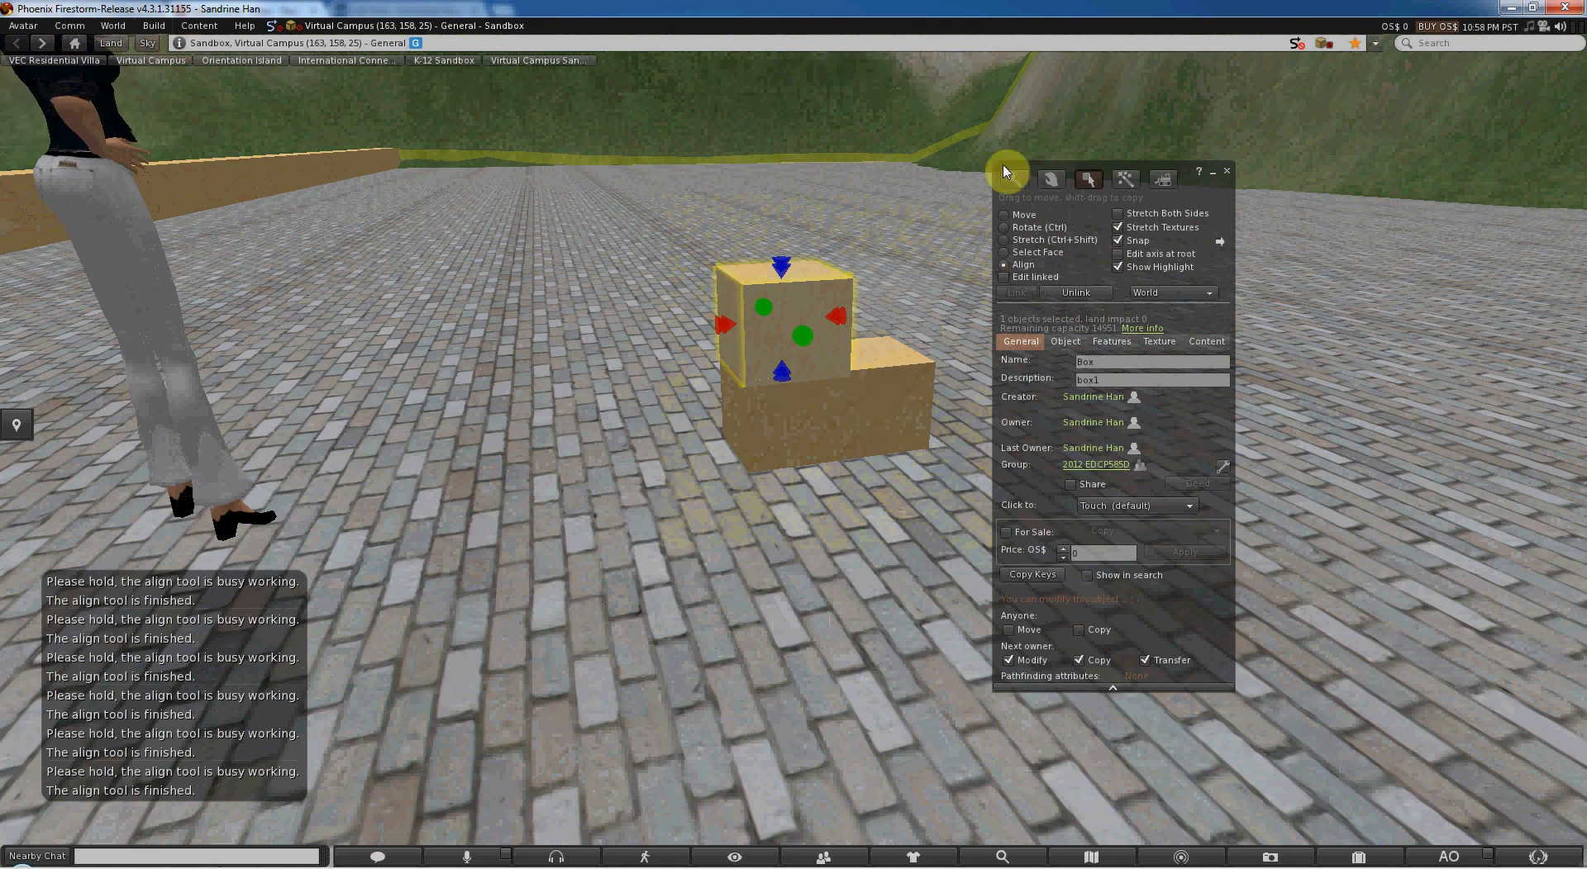
pyautogui.click(1022, 217)
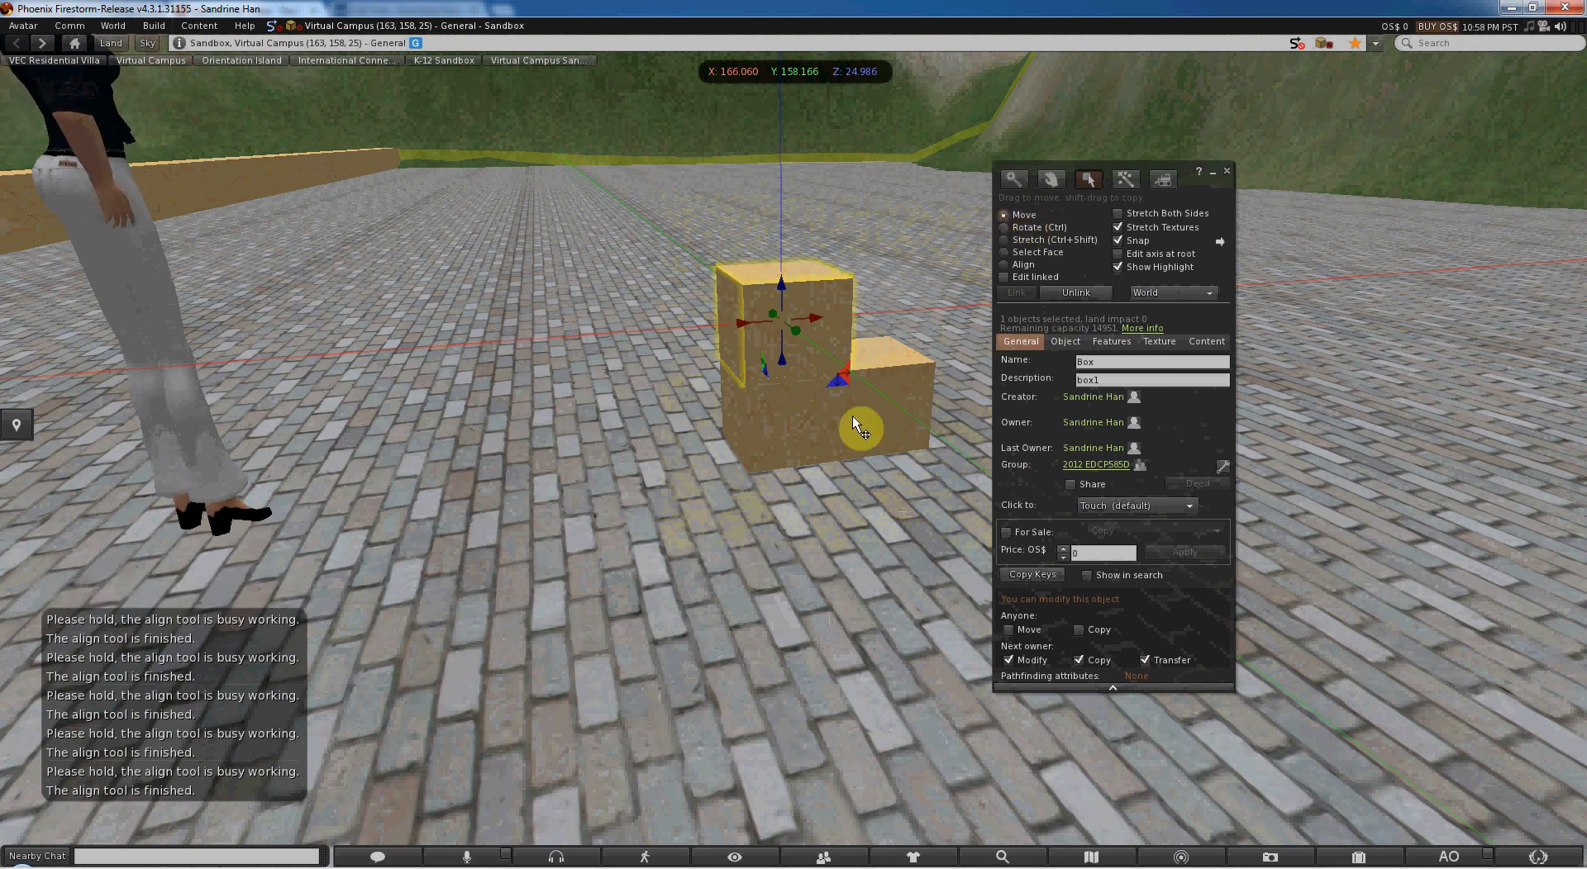
pyautogui.keyDown('alt'); pyautogui.moveTo(907, 375); pyautogui.dragTo(836, 475); pyautogui.keyUp('alt')
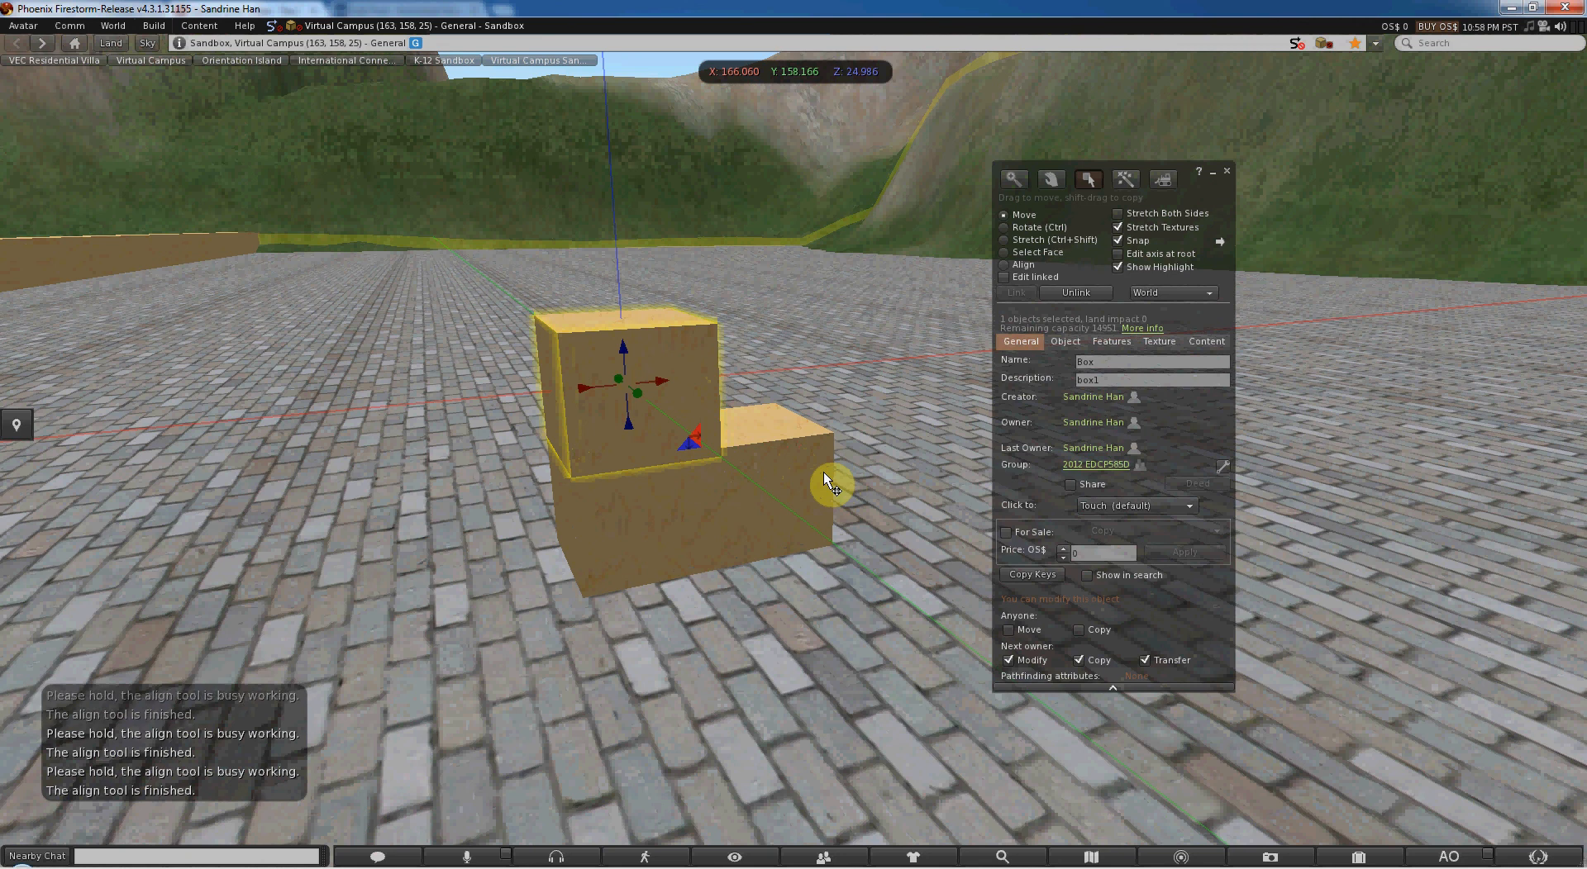
pyautogui.keyDown('alt'); pyautogui.moveTo(703, 499); pyautogui.dragTo(670, 488); pyautogui.keyUp('alt')
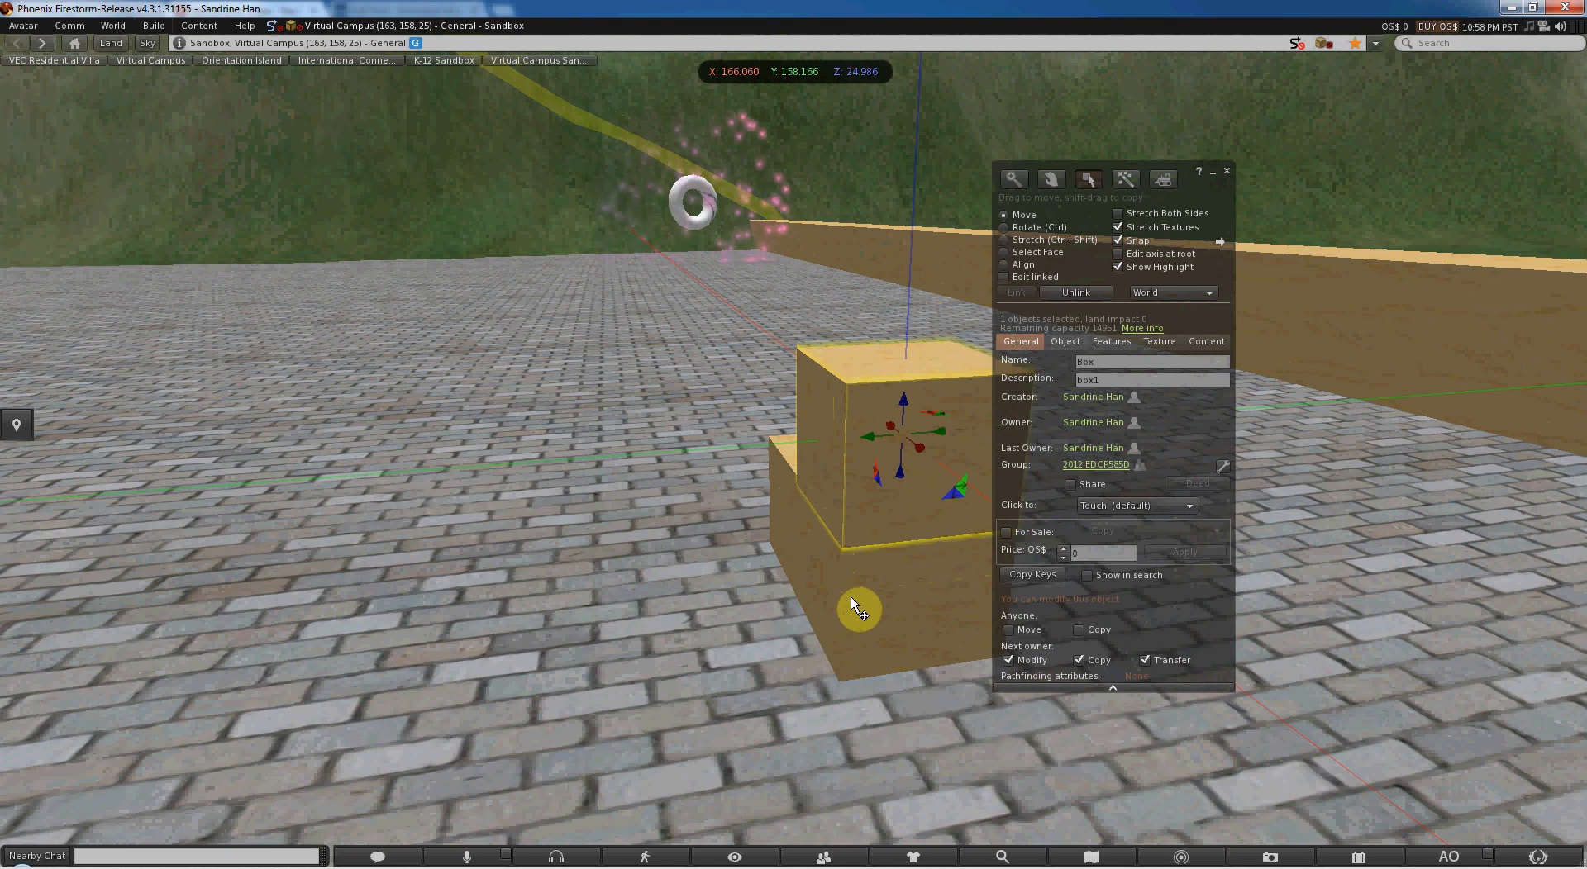
# - Select the lower and upper boxes together and move them along Y to about 159.097
pyautogui.press('alt')
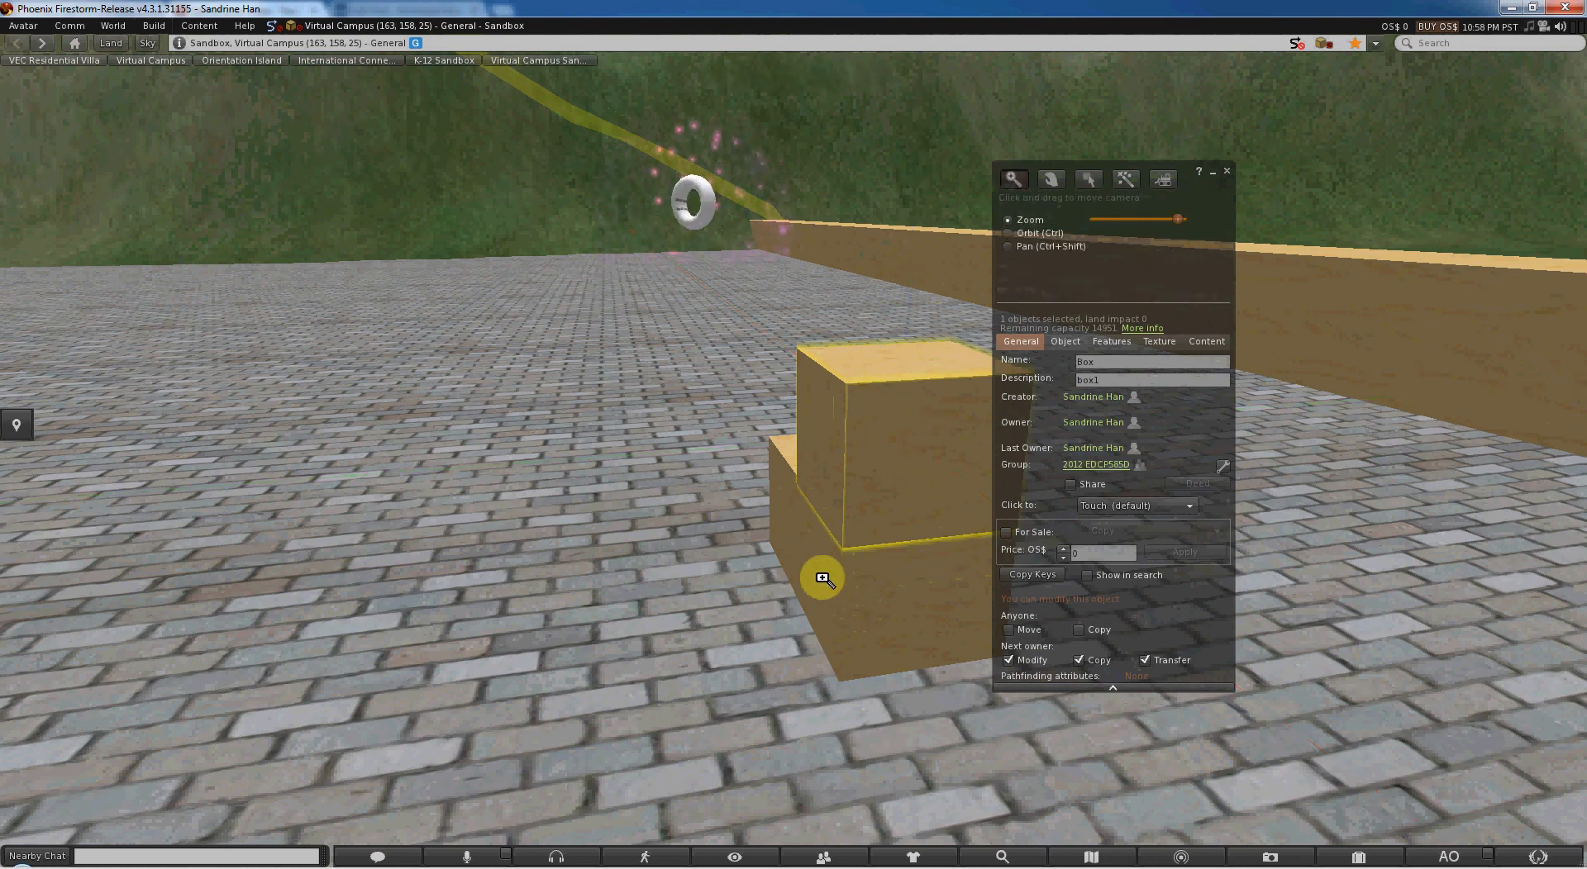
pyautogui.keyDown('alt'); pyautogui.click(823, 578); pyautogui.keyUp('alt')
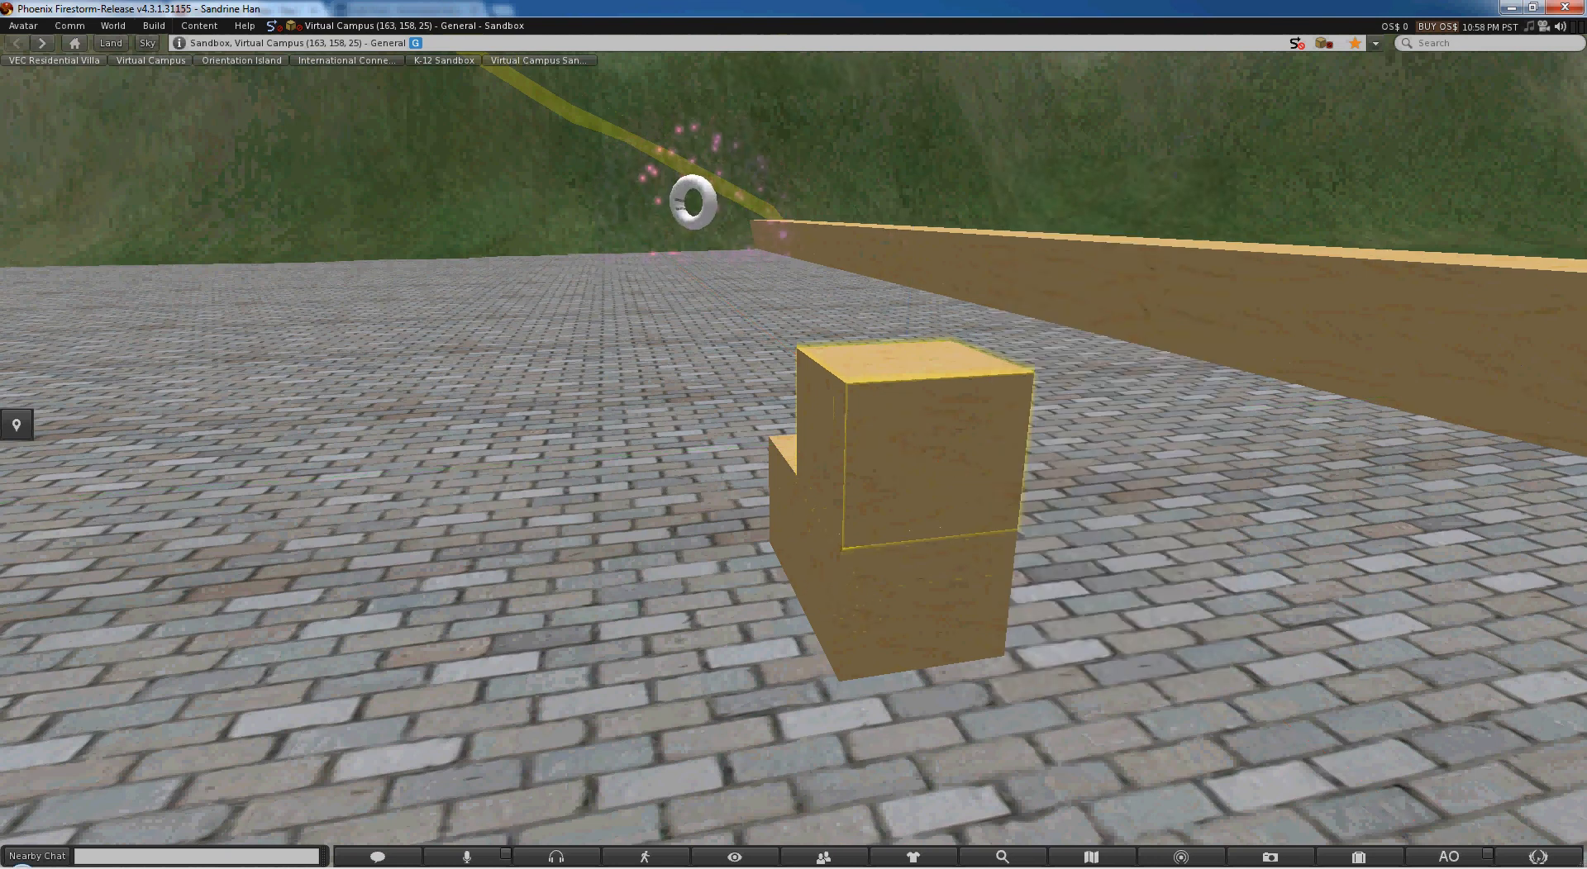
pyautogui.keyDown('shift'); pyautogui.click(809, 456); pyautogui.keyUp('shift')
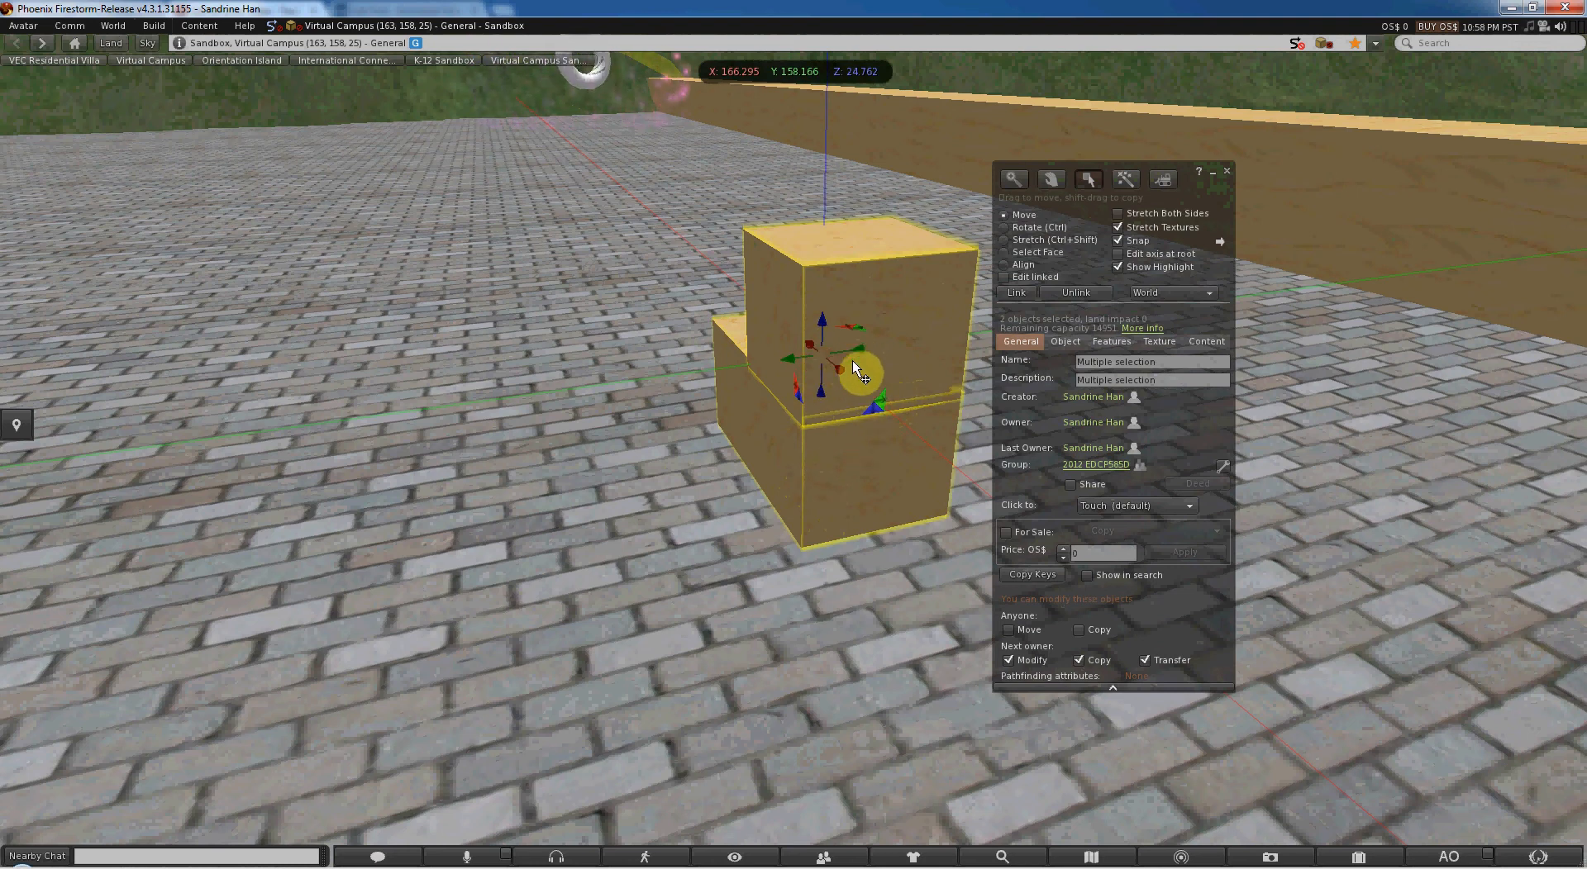
pyautogui.moveTo(861, 349); pyautogui.dragTo(643, 419)
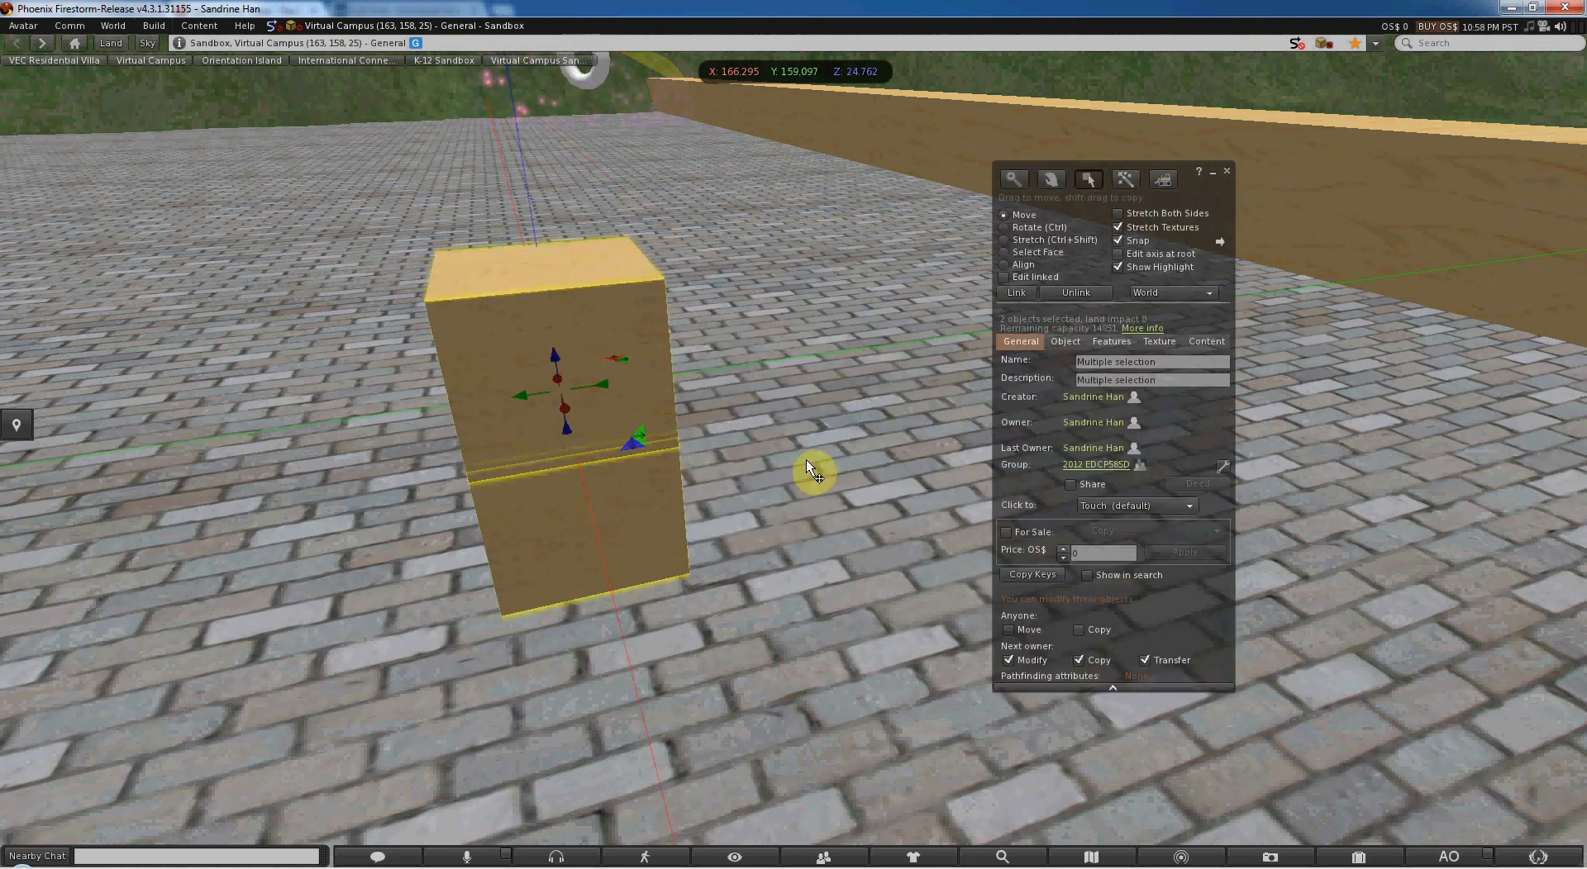
# - Clear the shared selection and select the upper box alone
pyautogui.click(806, 459)
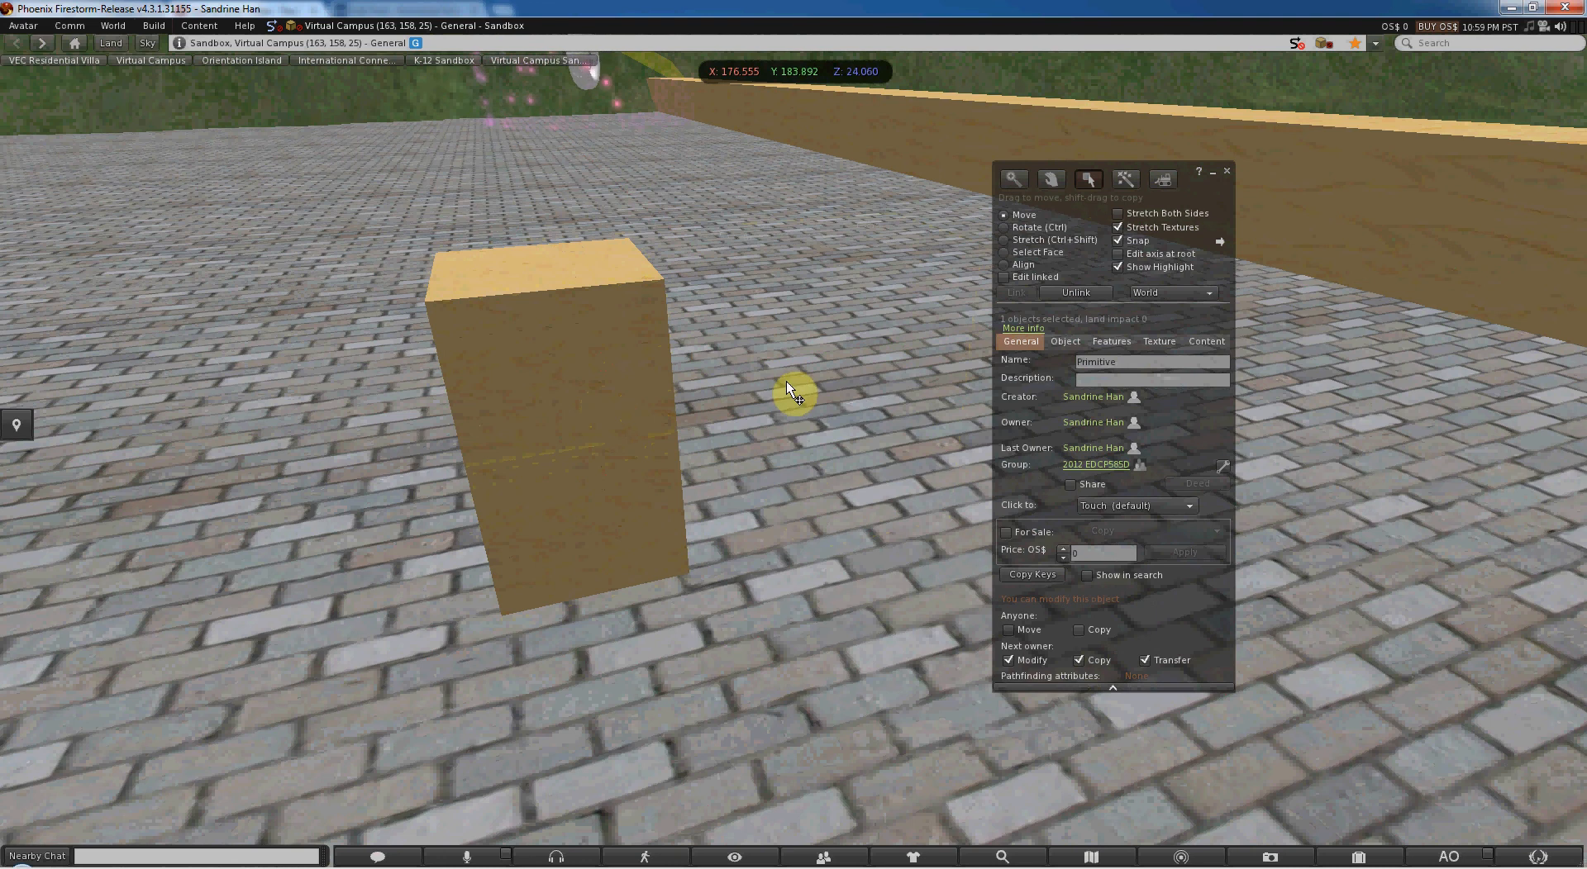
pyautogui.click(620, 531)
pyautogui.click(553, 350)
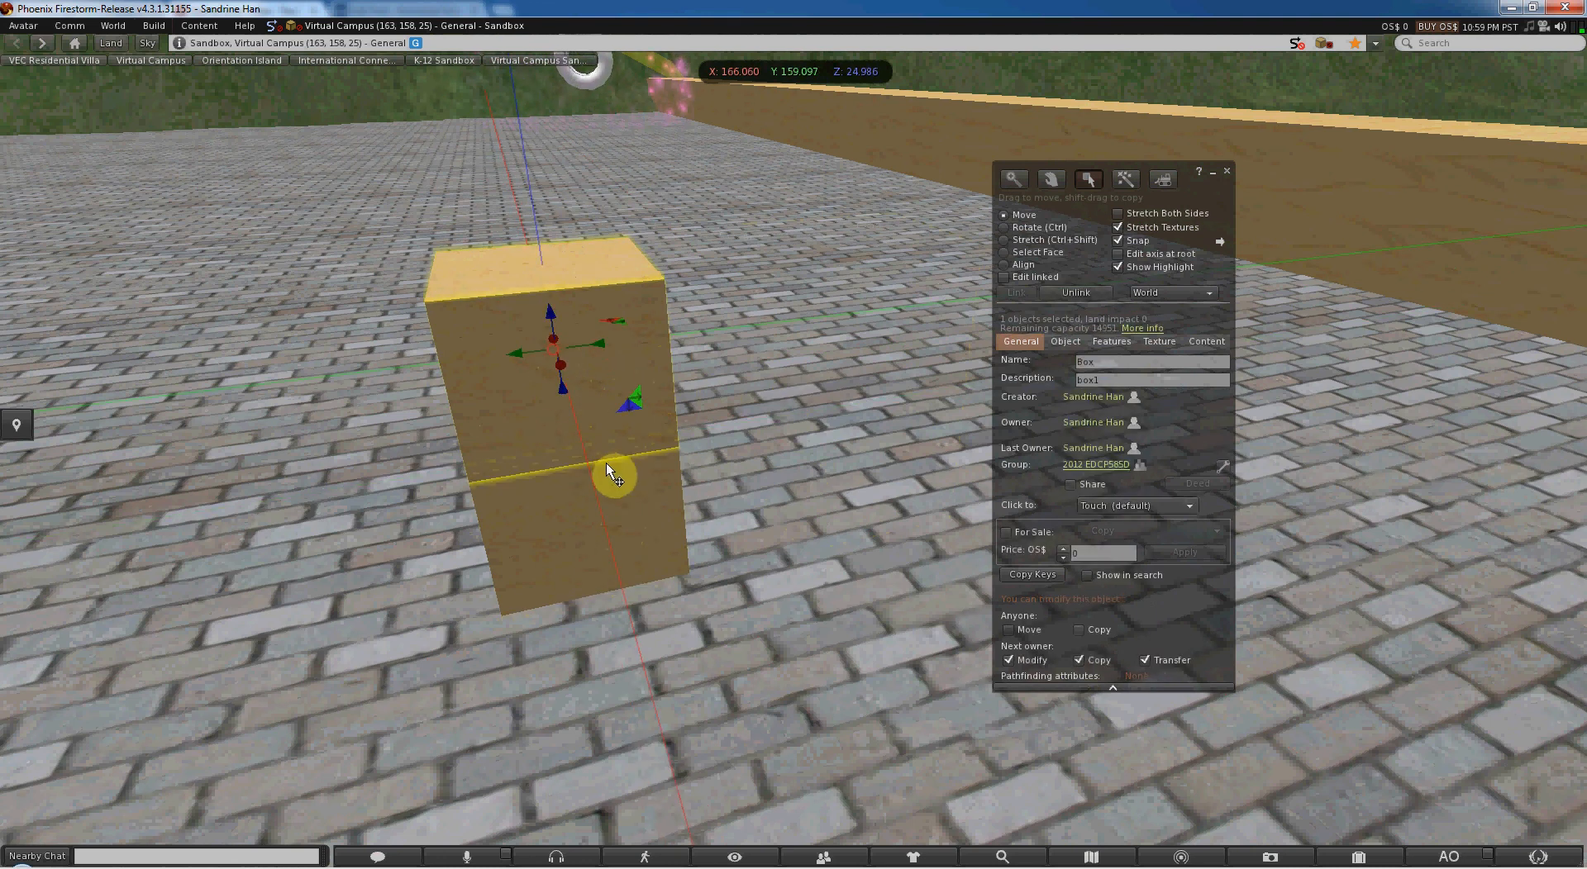
# - Select both boxes with a selection rectangle drawn around them and link them into one object
pyautogui.keyDown('alt'); pyautogui.moveTo(606, 462); pyautogui.dragTo(794, 449); pyautogui.keyUp('alt')
pyautogui.keyDown('alt'); pyautogui.moveTo(929, 400); pyautogui.dragTo(794, 448); pyautogui.keyUp('alt')
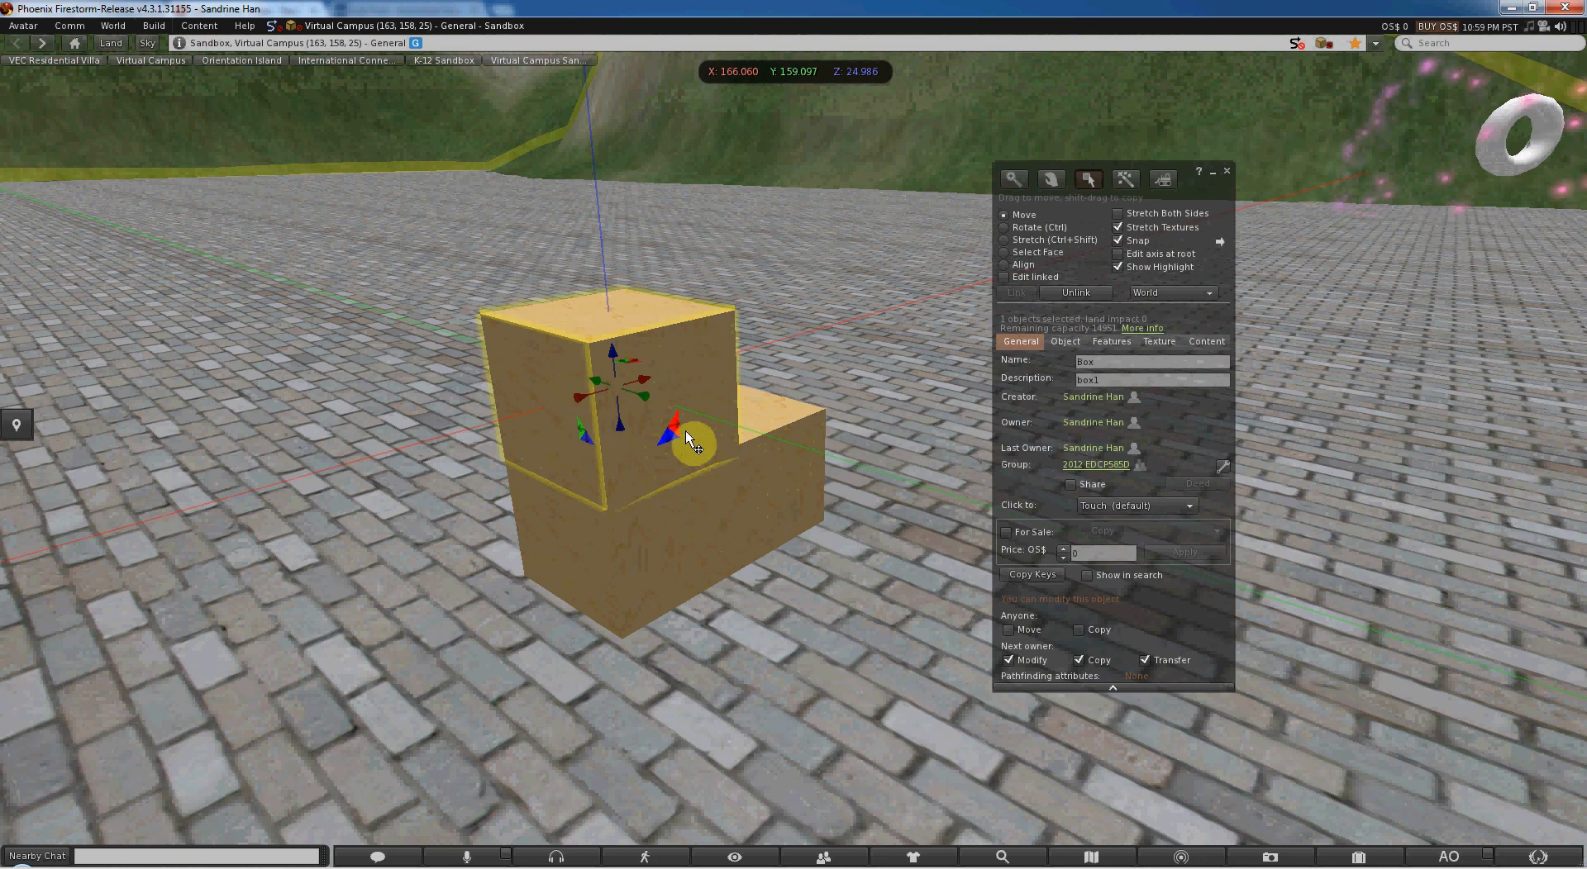
pyautogui.click(883, 670)
pyautogui.moveTo(888, 683); pyautogui.dragTo(394, 220)
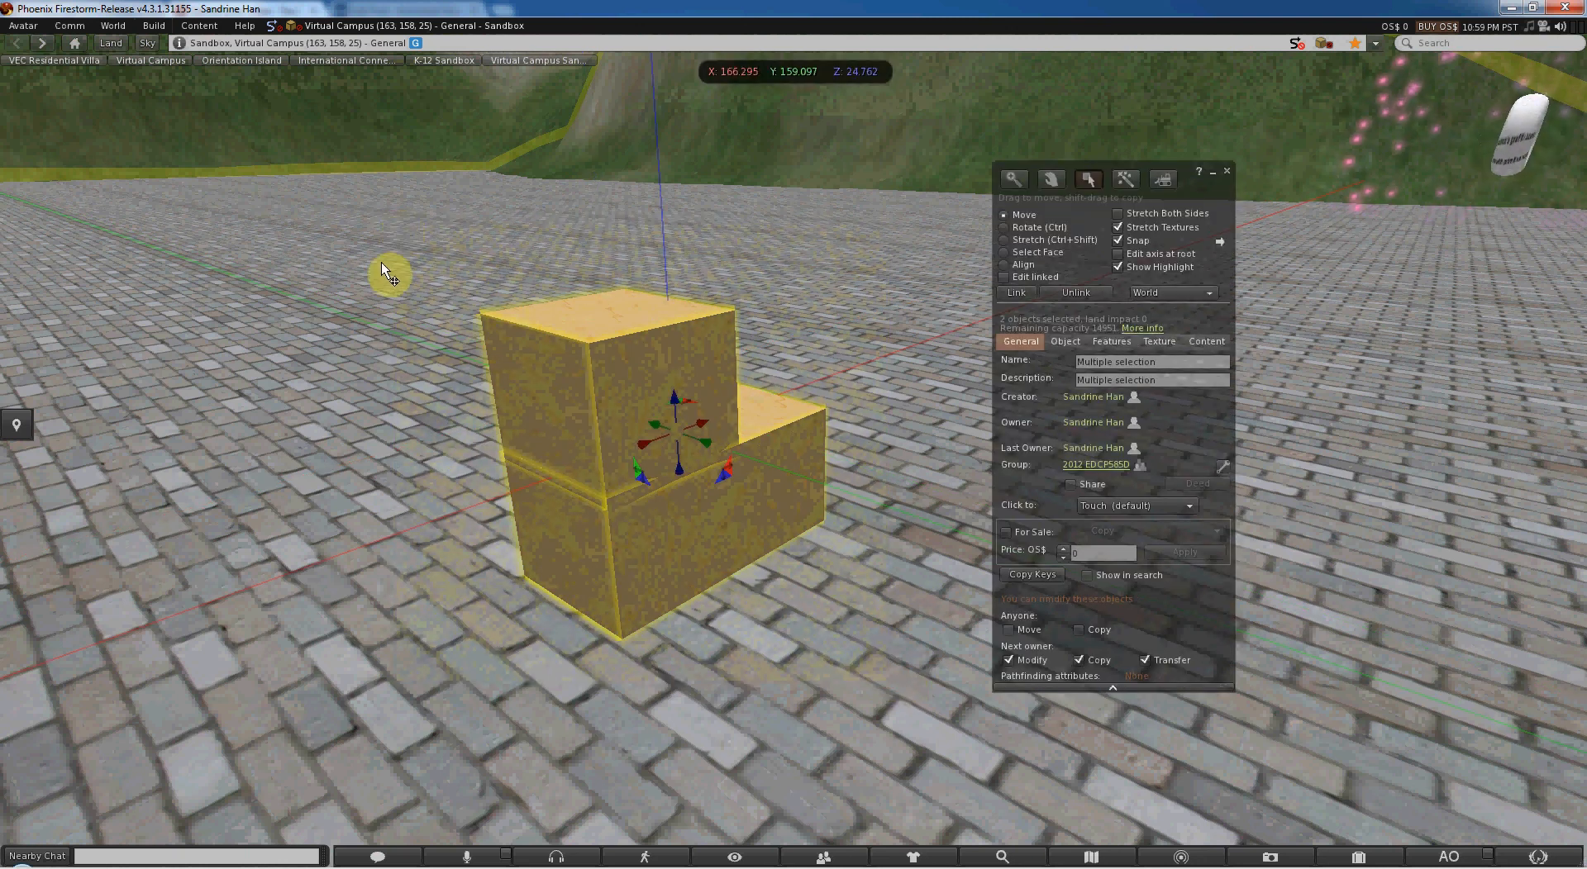
pyautogui.click(1016, 293)
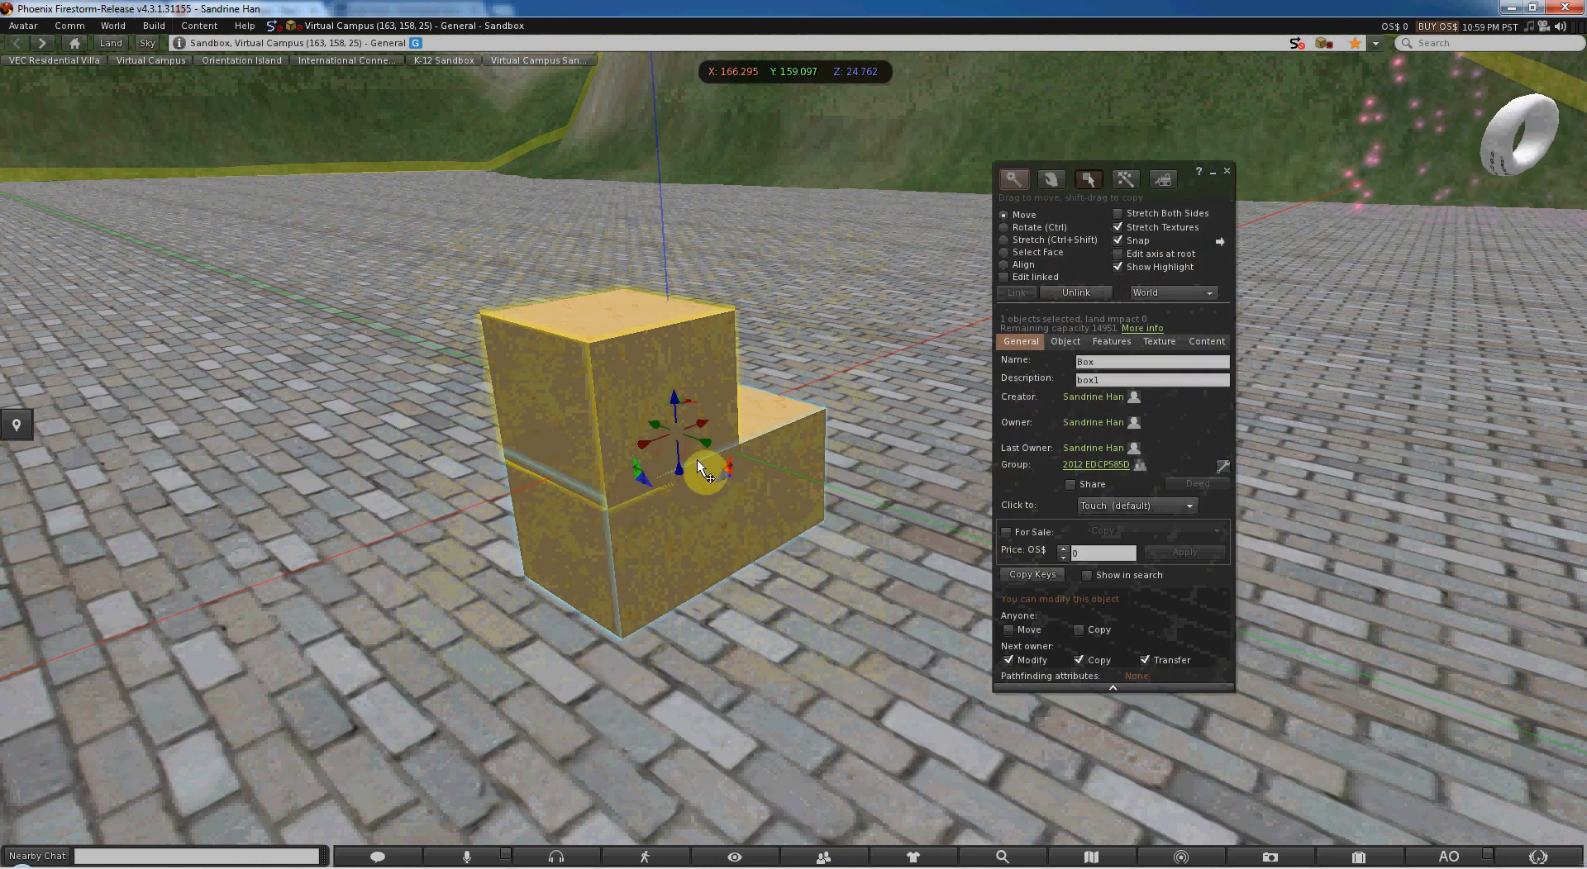
# - Move the linked object along Y to 160.000, and unlink and relink its two boxes
pyautogui.moveTo(705, 443); pyautogui.dragTo(607, 392)
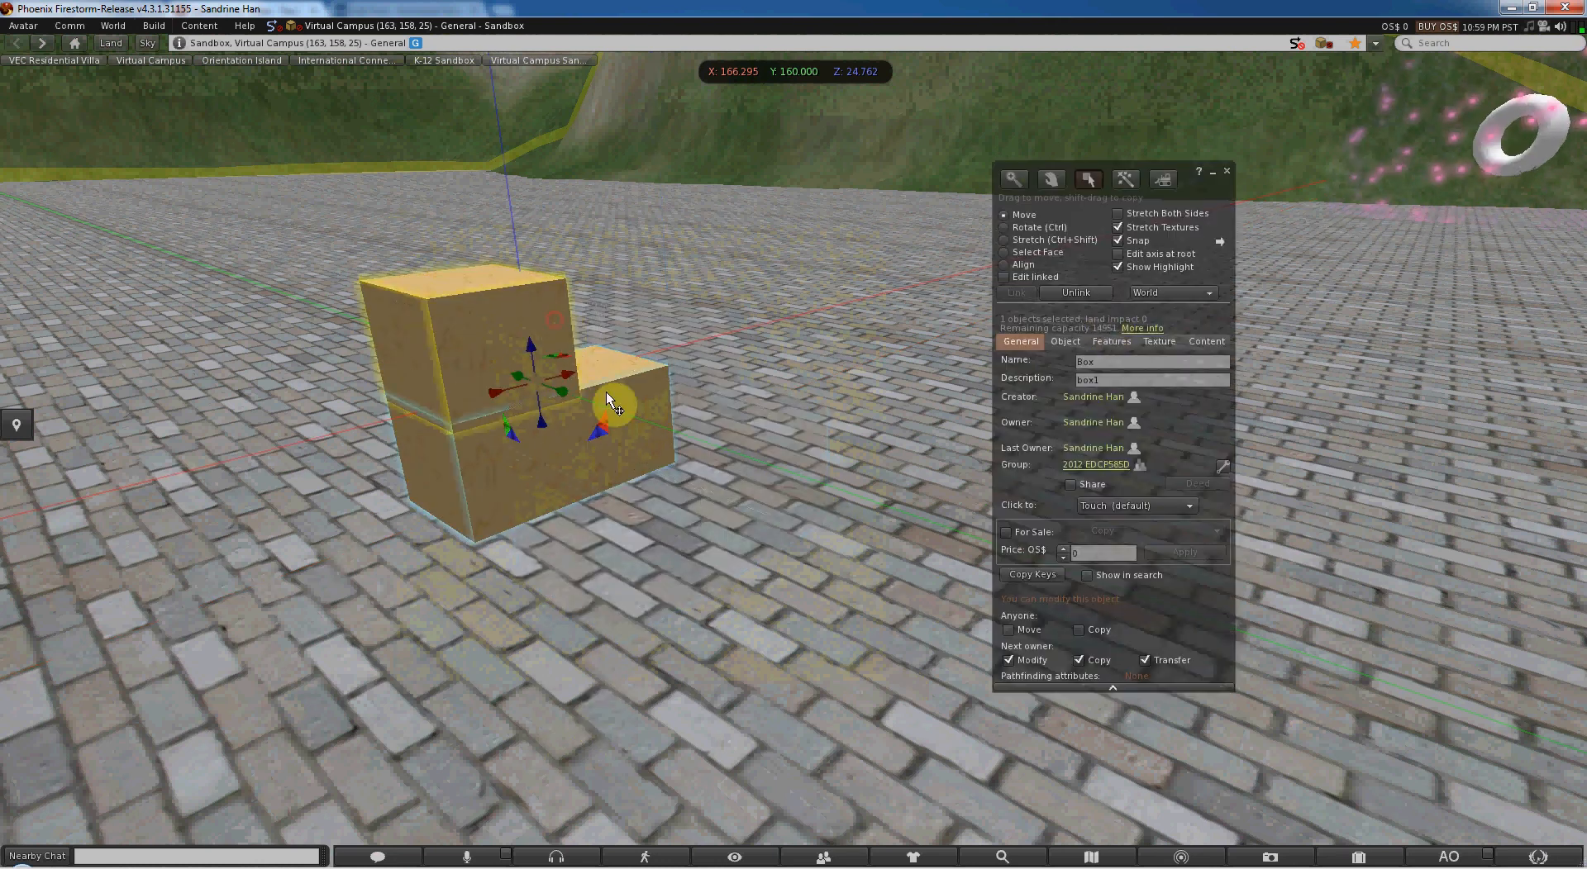
pyautogui.click(1085, 296)
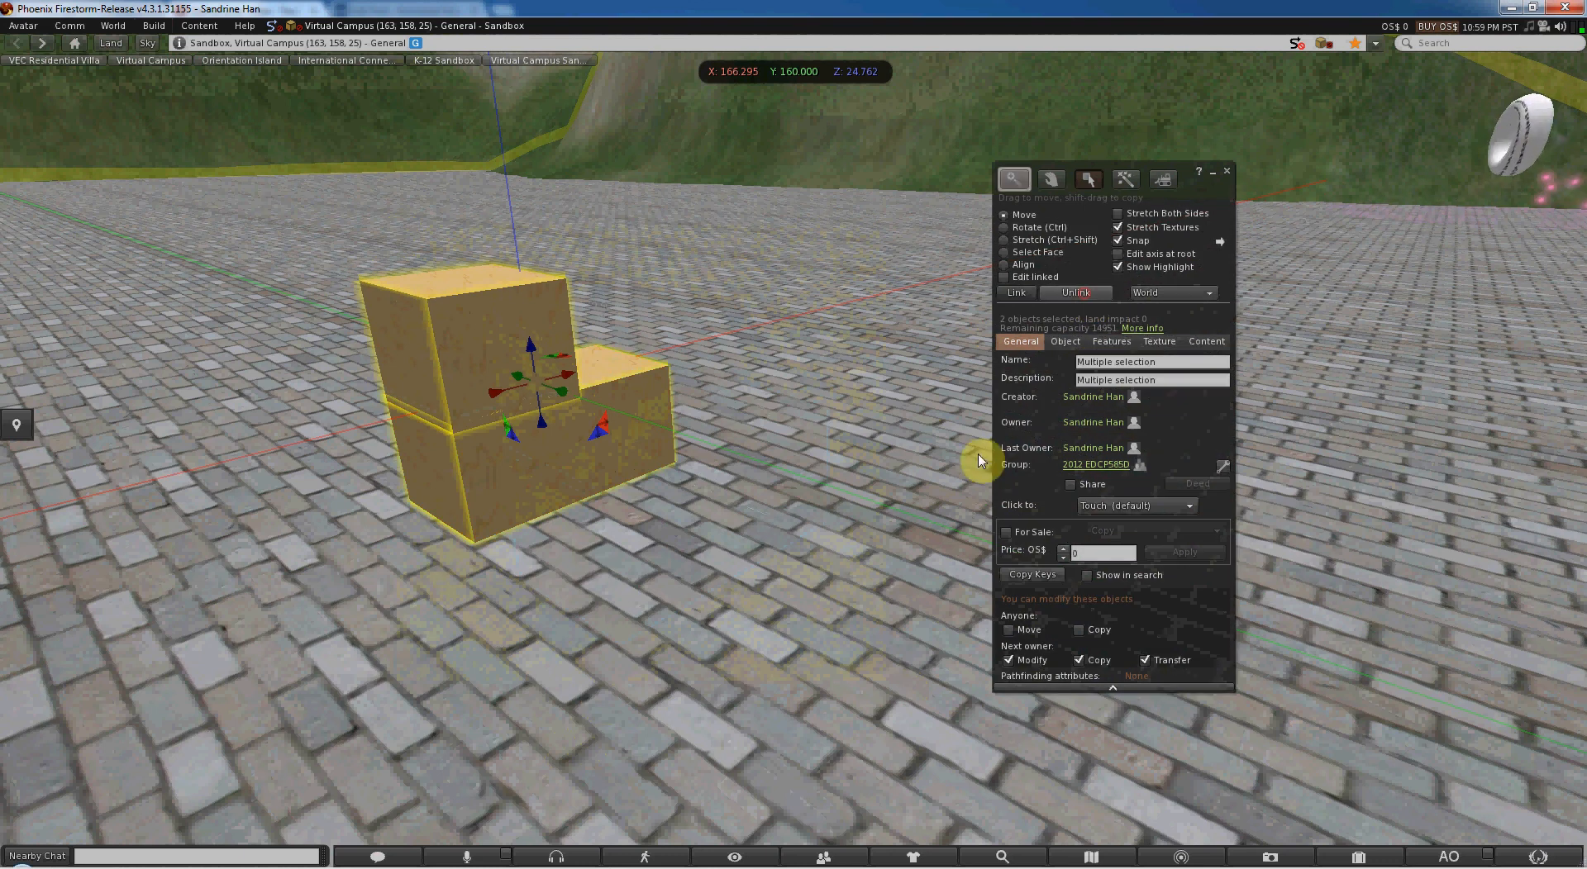
pyautogui.click(1016, 292)
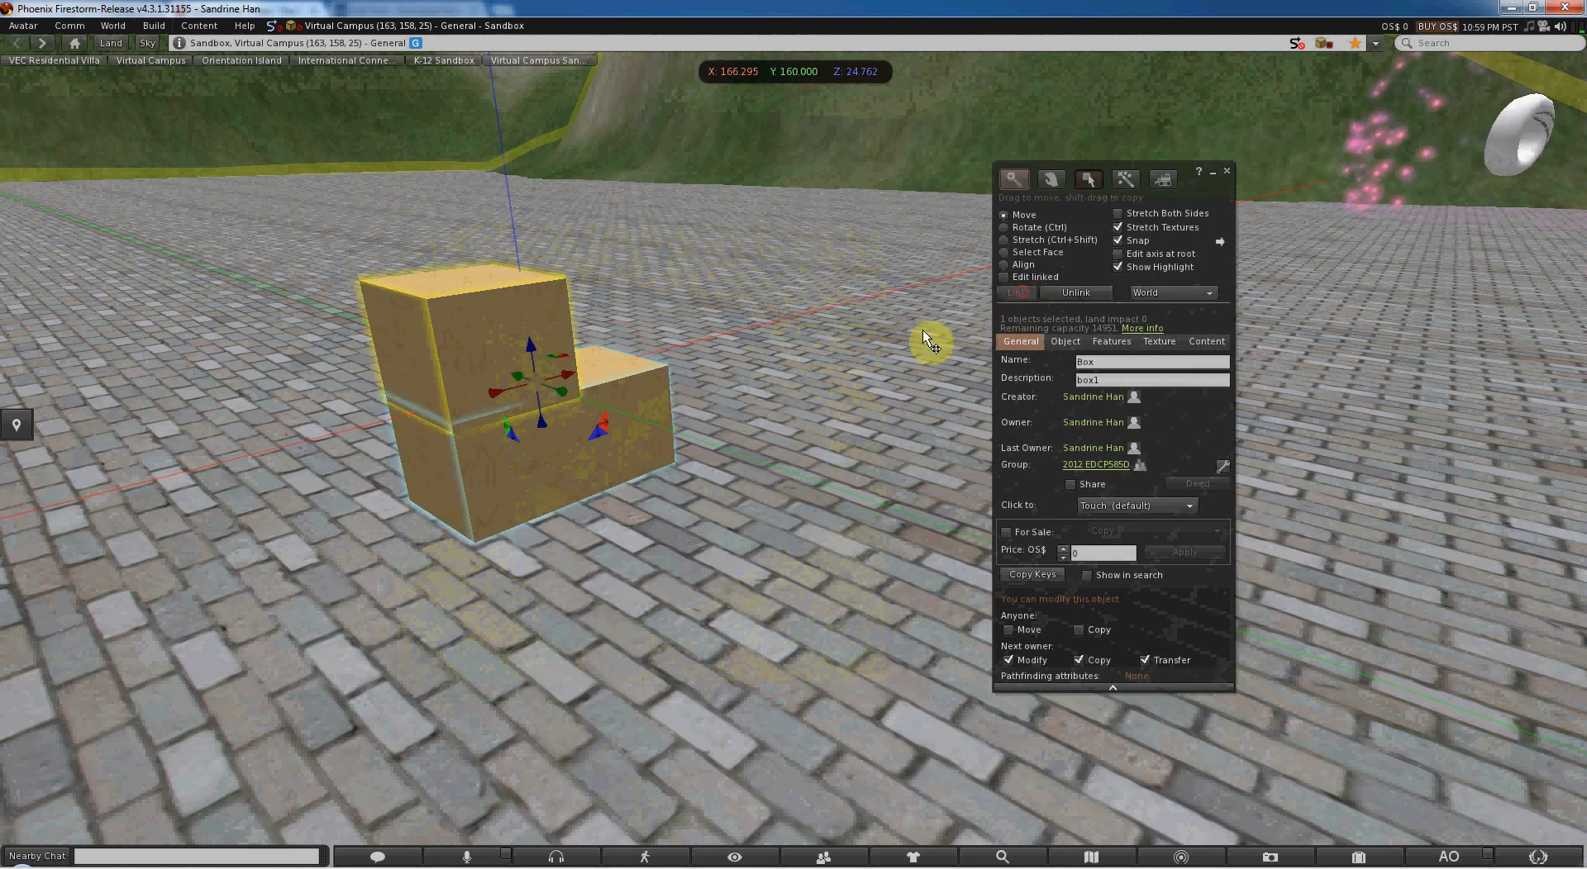
# - Turn on Edit linked and move only the upper box along X to about 166.276
pyautogui.click(1006, 277)
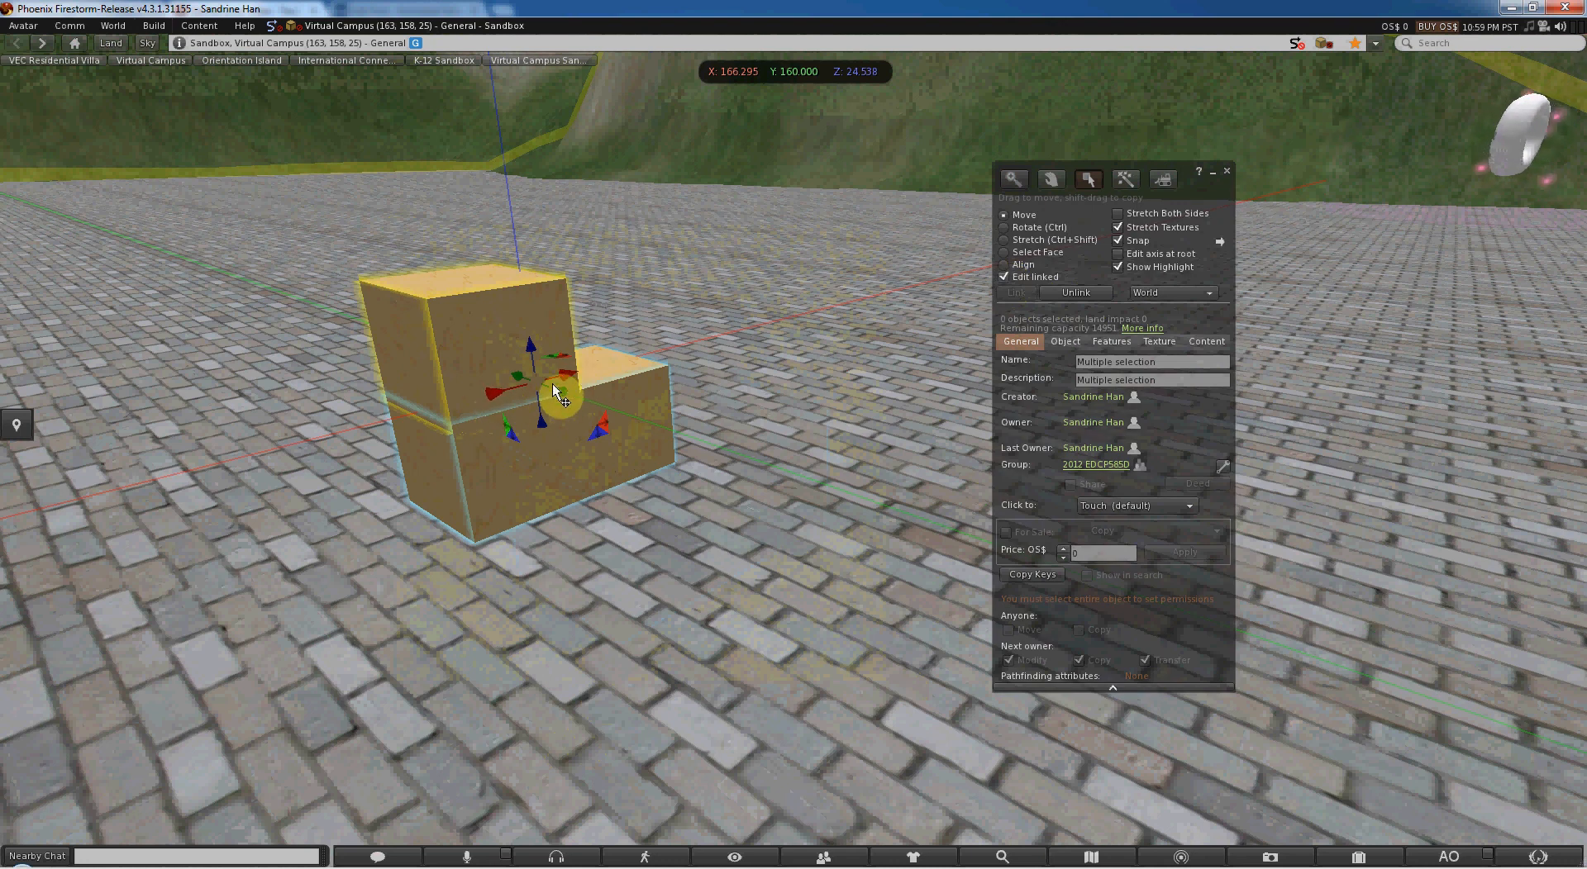
pyautogui.click(463, 354)
pyautogui.moveTo(509, 333); pyautogui.dragTo(587, 331)
# - Change the upper linked part's shape type to Cylinder and return to its general properties
pyautogui.click(1158, 342)
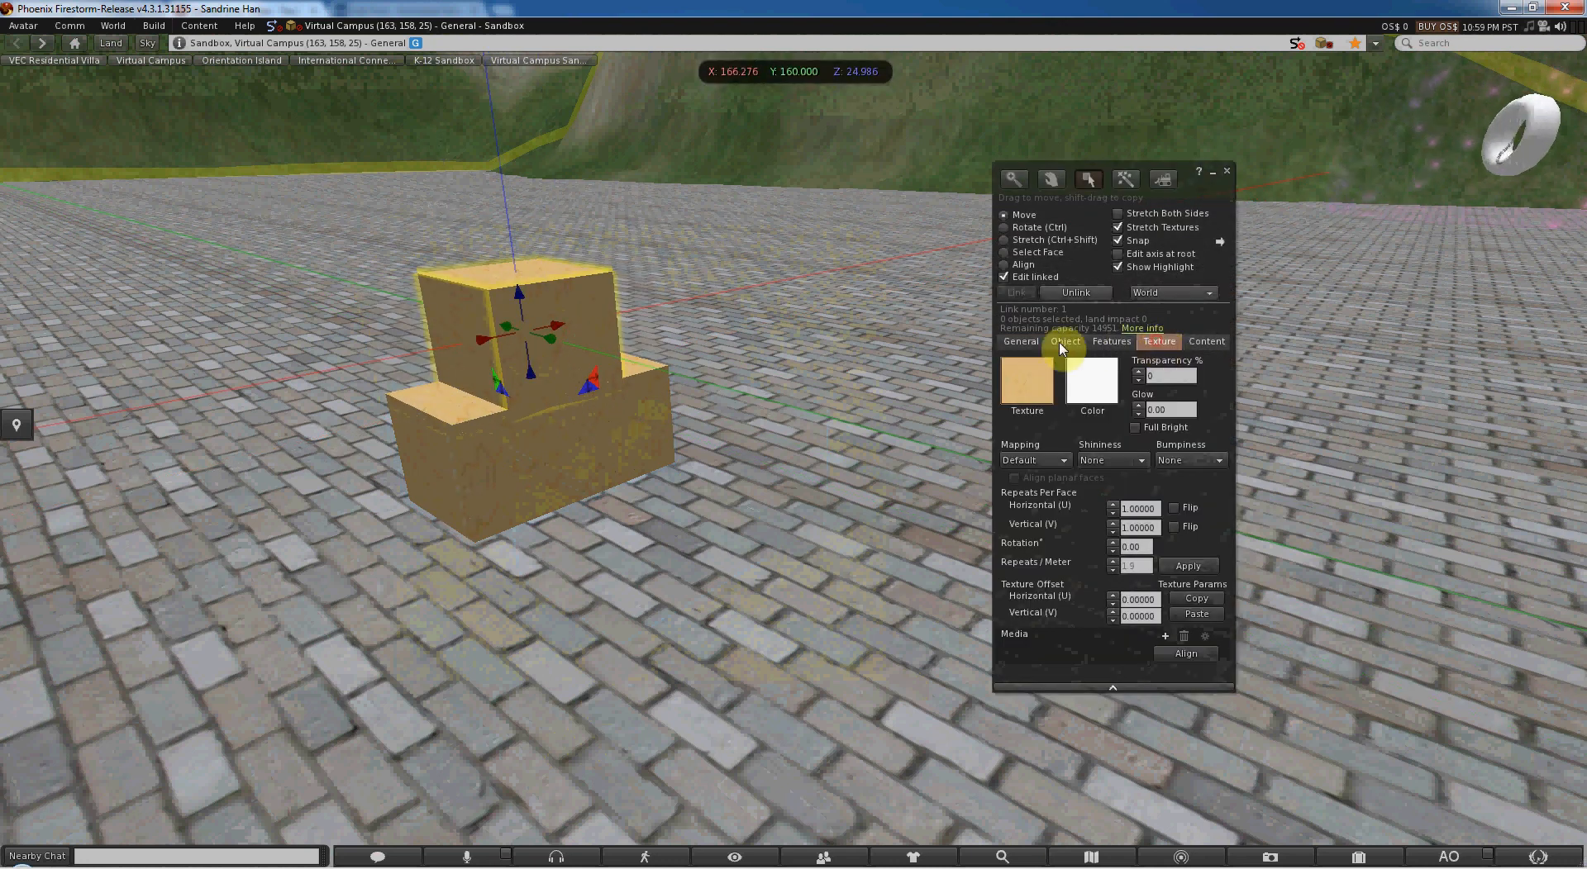
pyautogui.click(1064, 342)
pyautogui.click(1197, 365)
pyautogui.click(1158, 399)
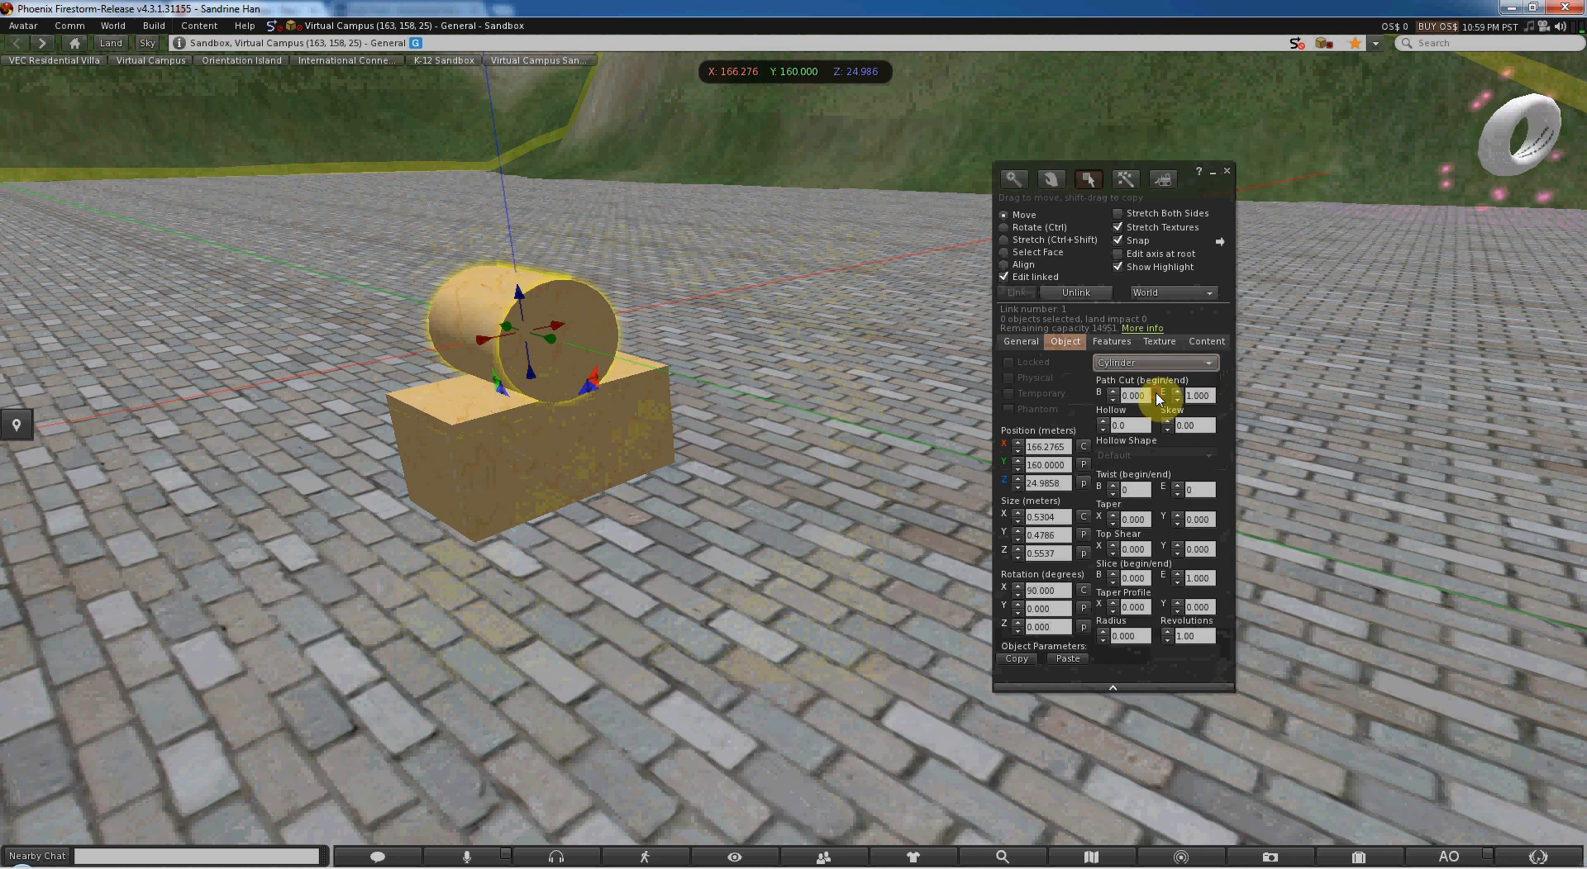
pyautogui.click(1172, 365)
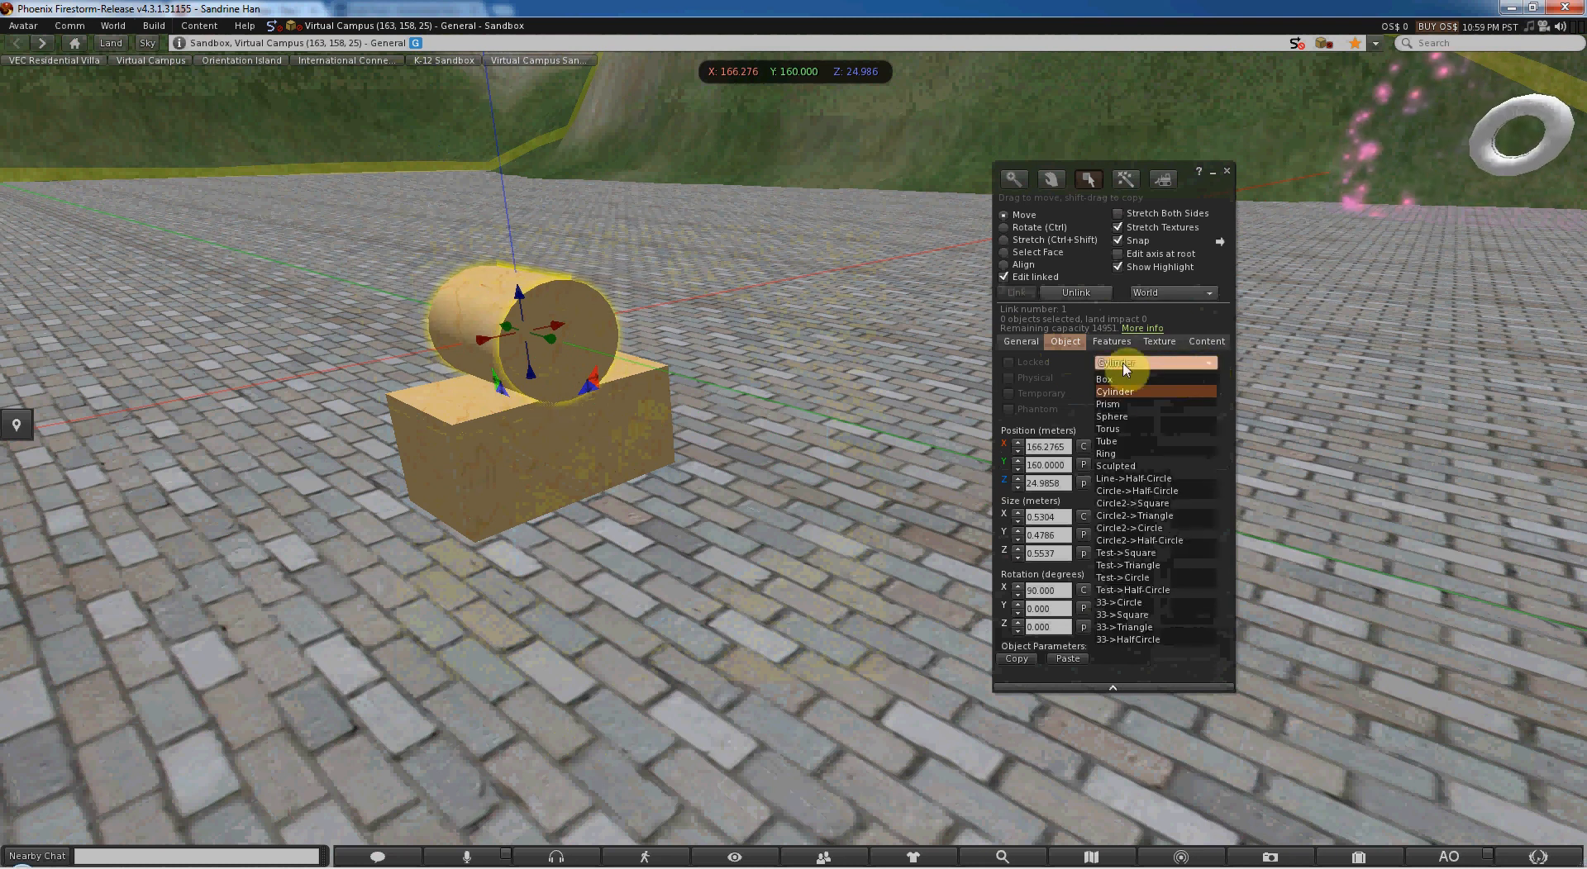
pyautogui.click(1022, 341)
# - Select the lower box within the linked object, and turn off Edit linked so the whole object is selected
pyautogui.click(535, 415)
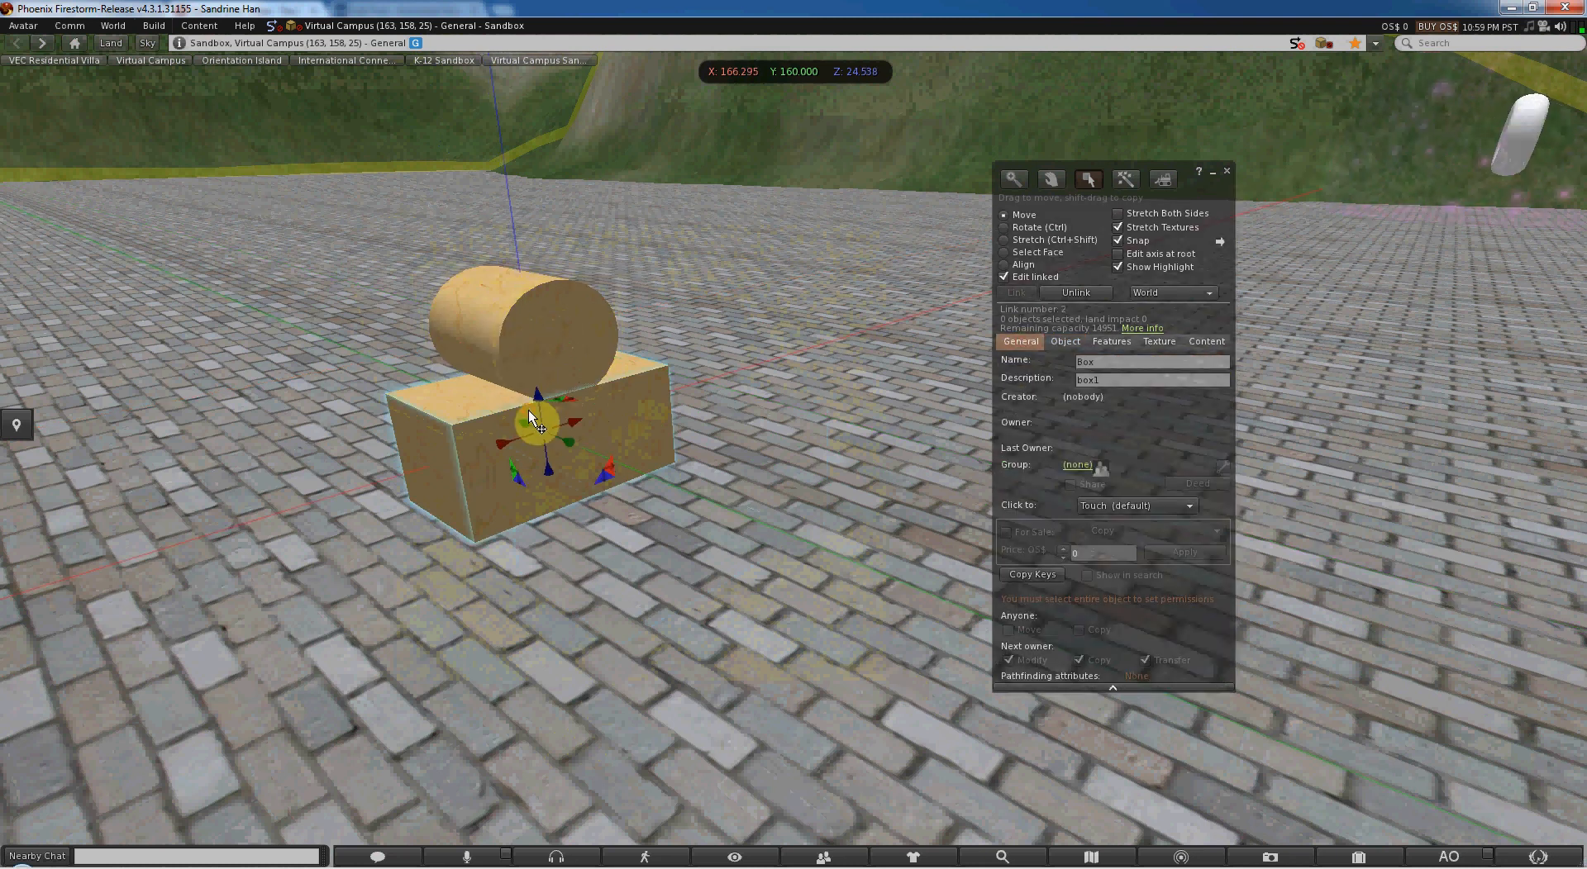
pyautogui.keyDown('alt'); pyautogui.moveTo(563, 378); pyautogui.dragTo(790, 452); pyautogui.keyUp('alt')
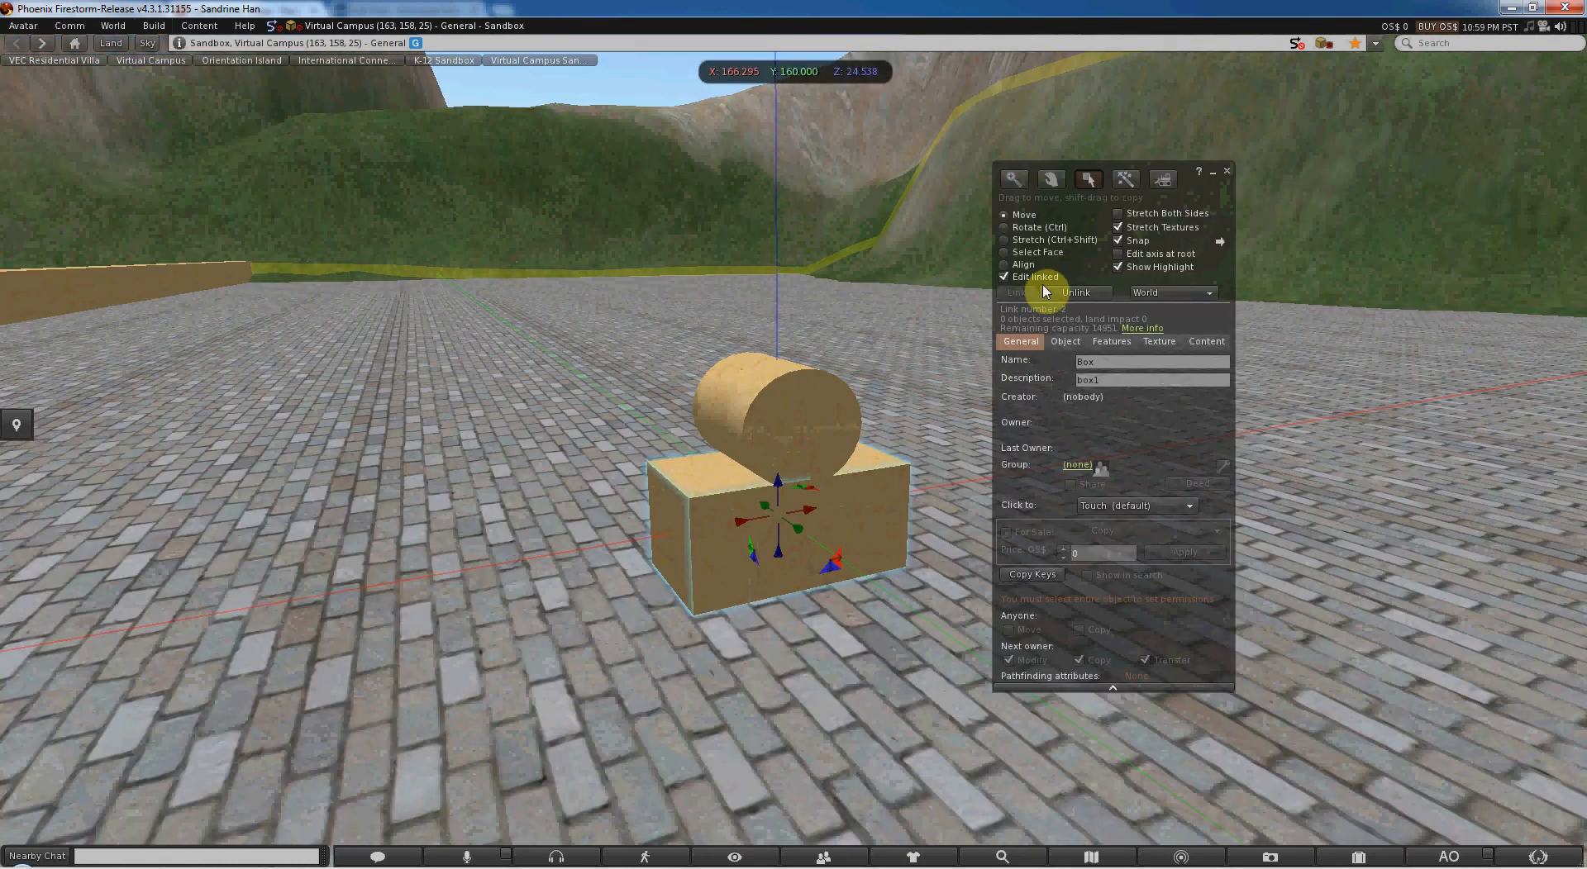
pyautogui.click(1025, 276)
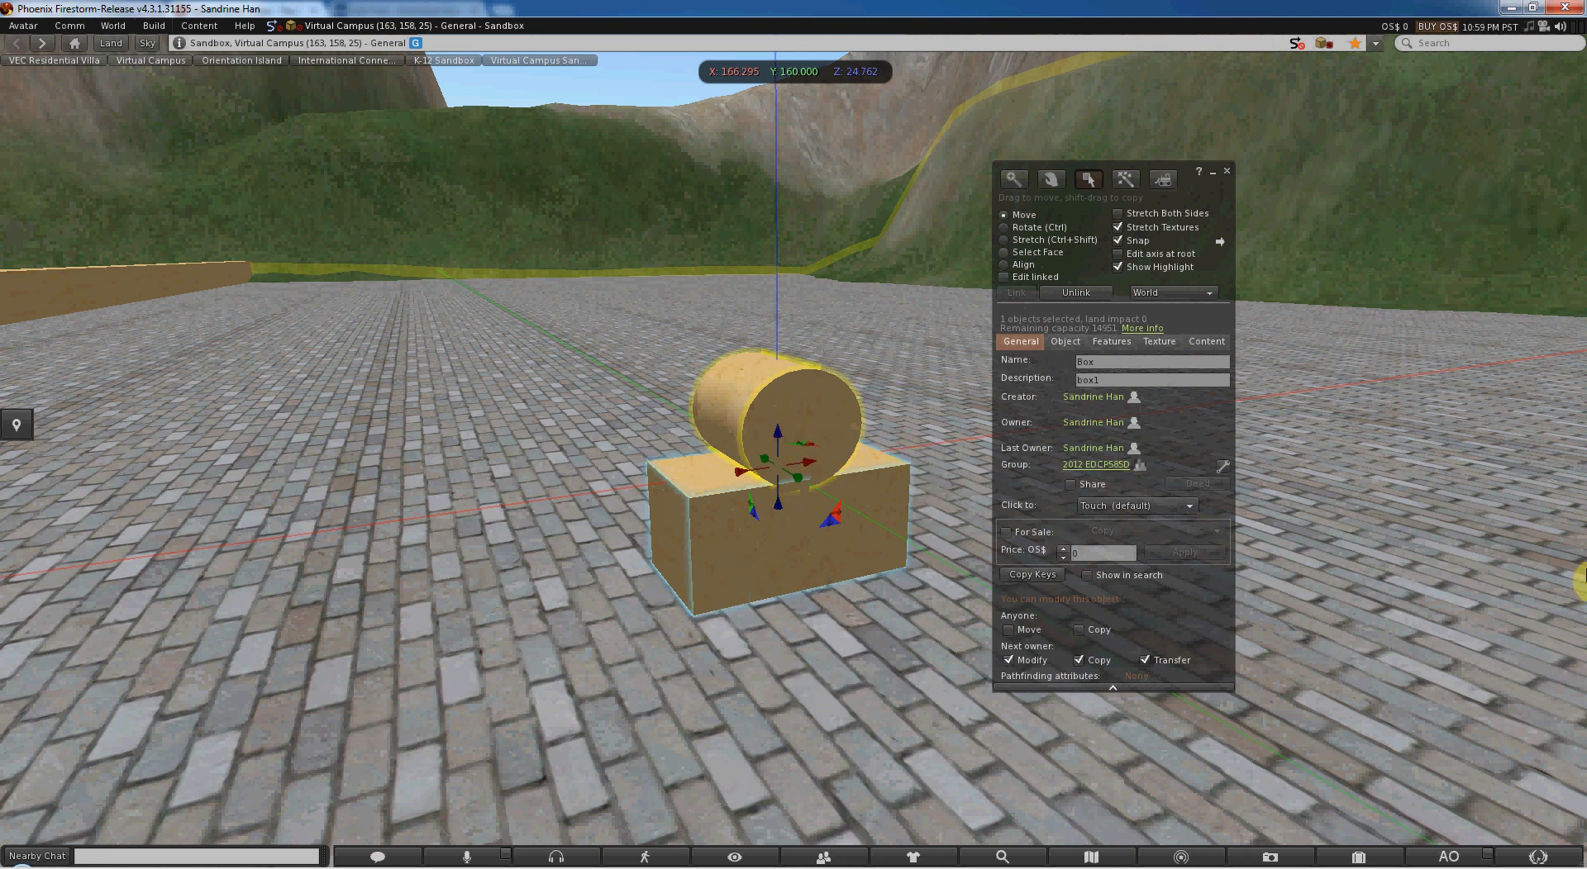
# - Unlink the cylinder from the lower box
pyautogui.press('ctrl')
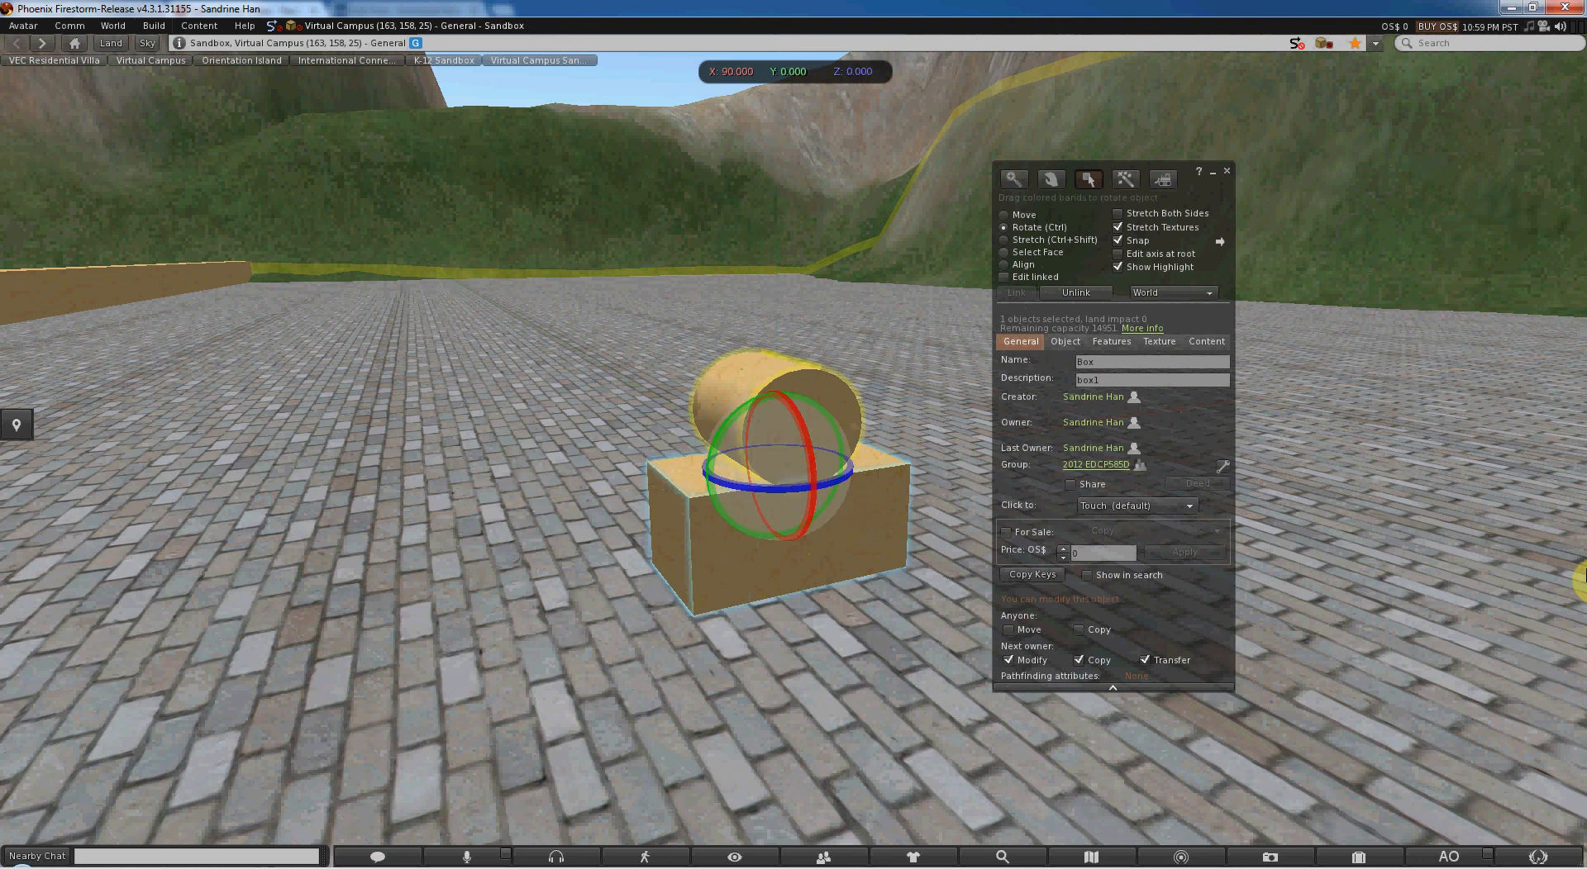
pyautogui.hotkey('ctrl', 'shift')
pyautogui.hotkey('ctrl', 'shift', 'l')
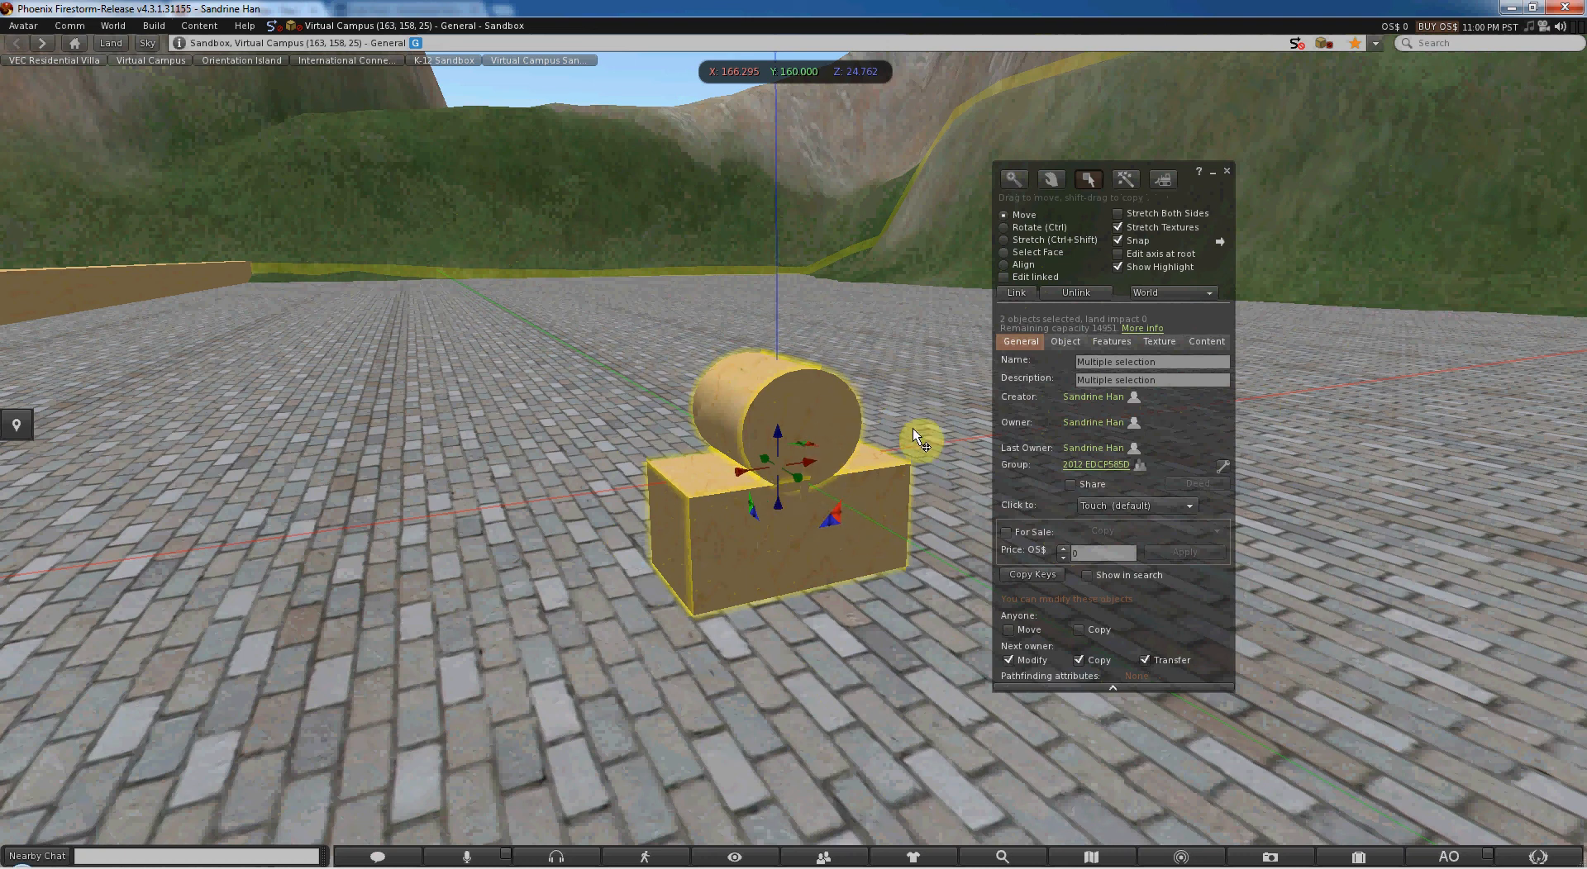
# - Clear the selection, select the cylinder and lower box together with a selection rectangle, and link them again
pyautogui.click(940, 494)
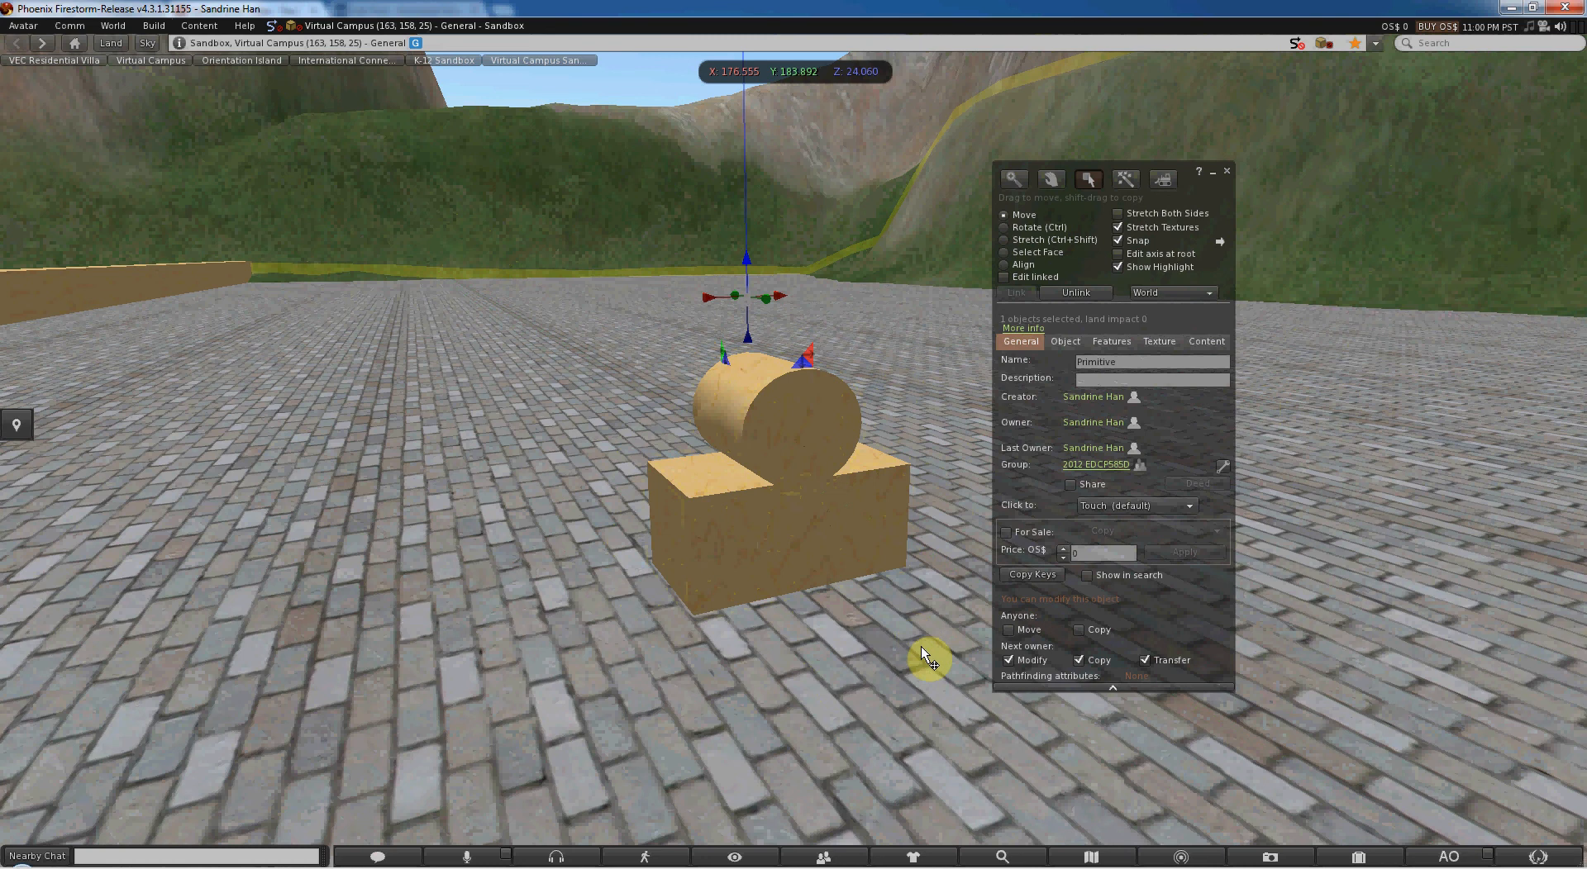
pyautogui.moveTo(920, 646); pyautogui.dragTo(626, 325)
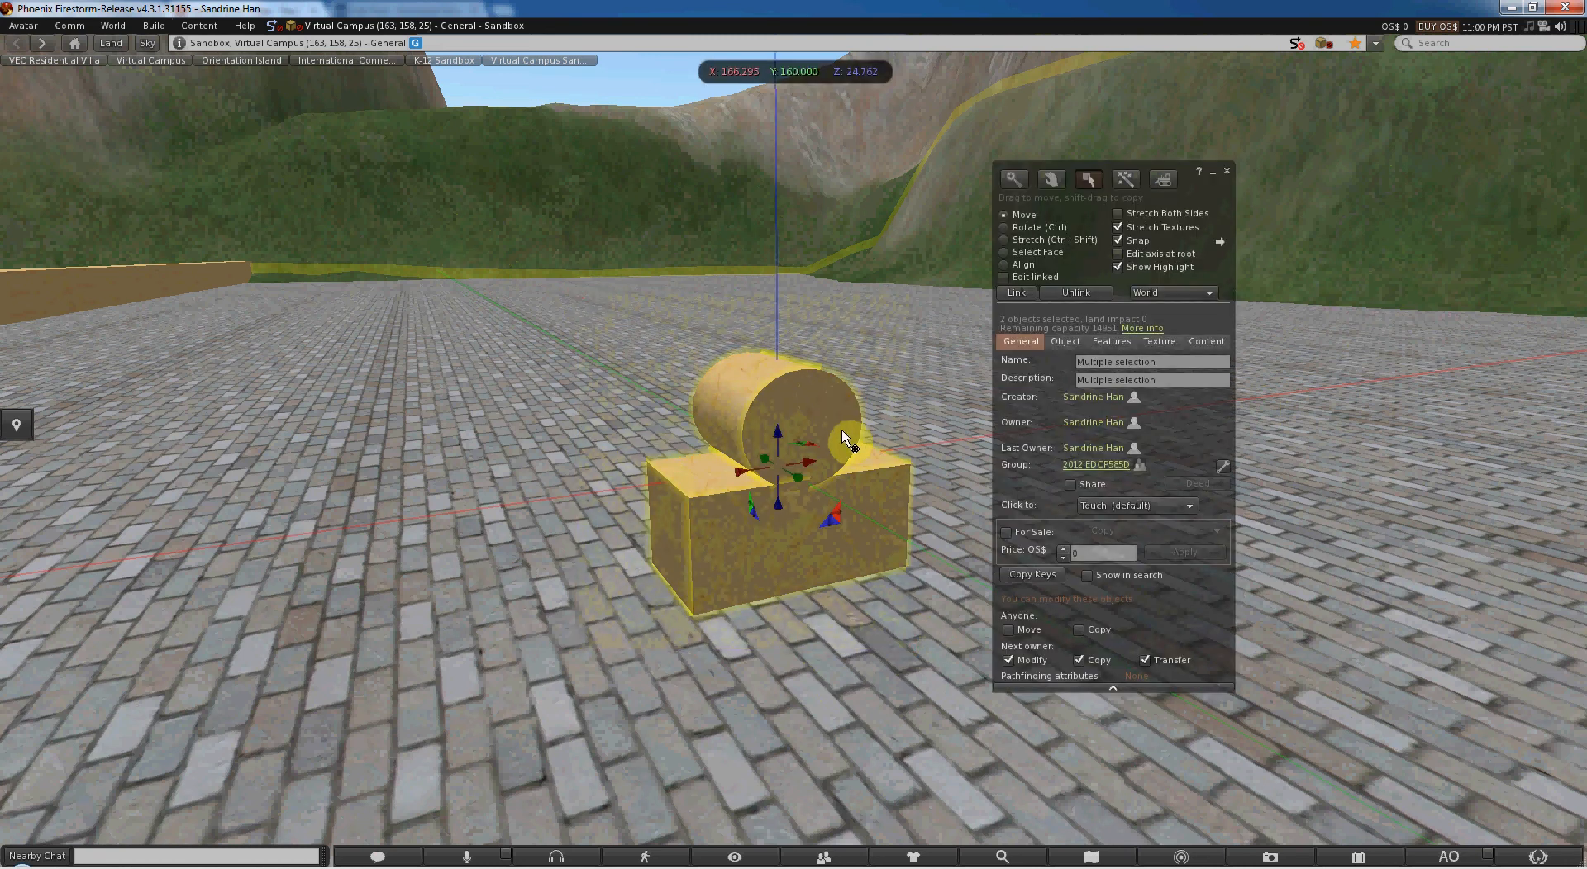
pyautogui.hotkey('ctrl', 'l')
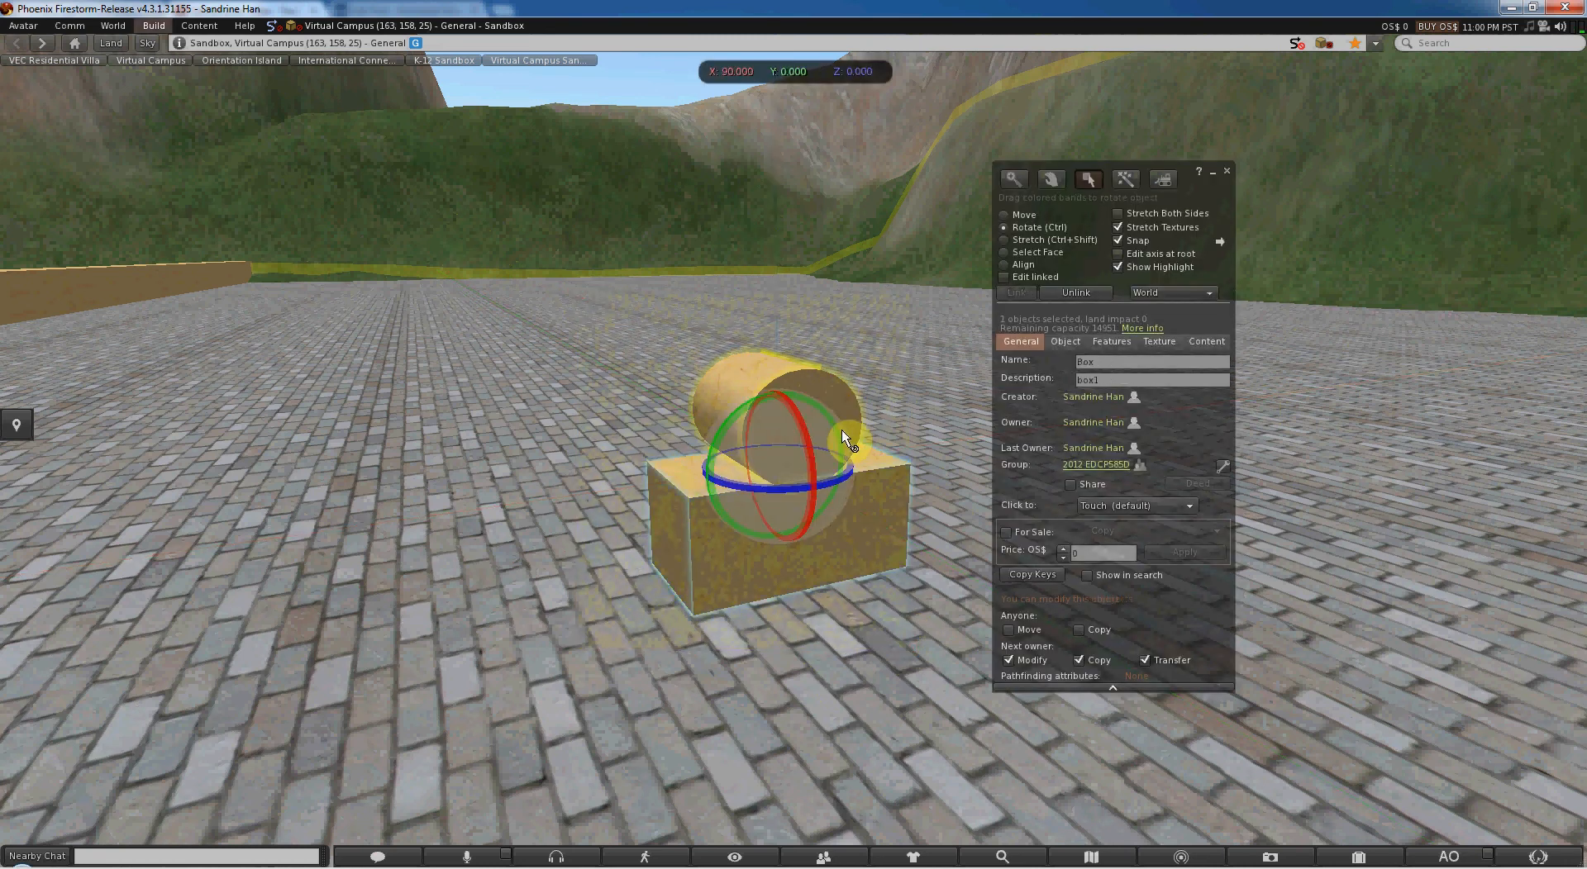